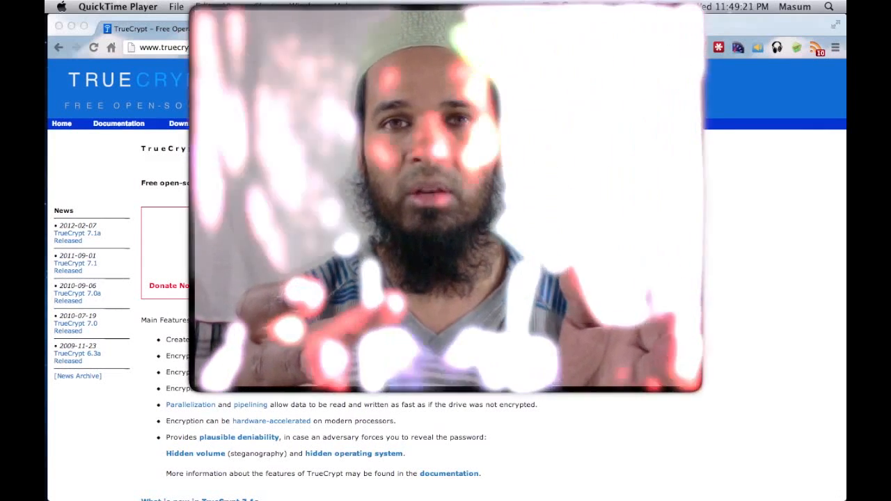
Step: Reload truecrypt.org in Chrome and go to the TrueCrypt Downloads page
click(700, 167)
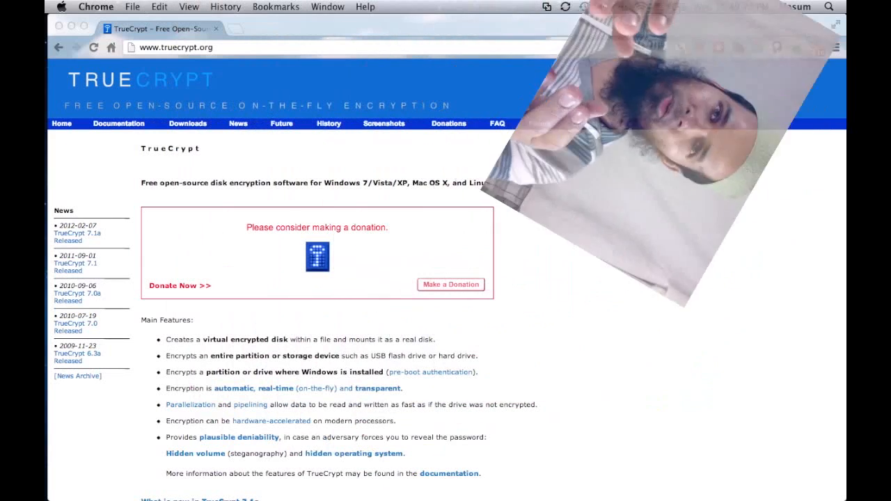
click(259, 52)
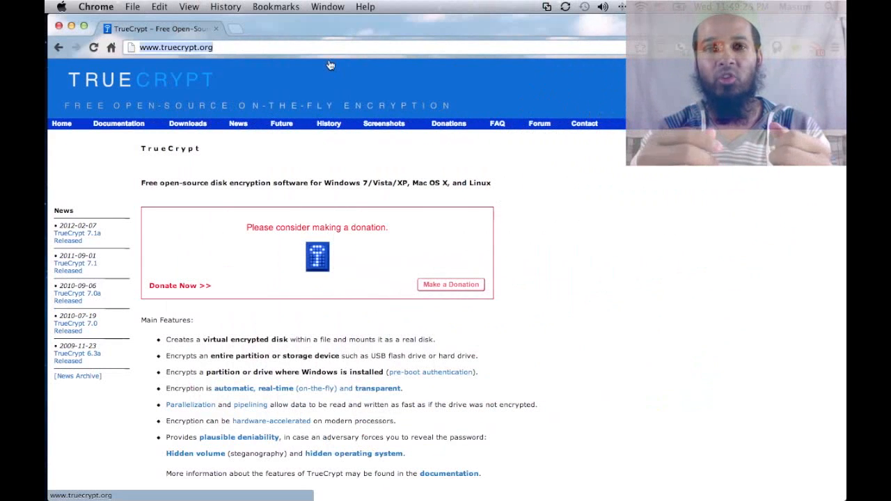
key(Return)
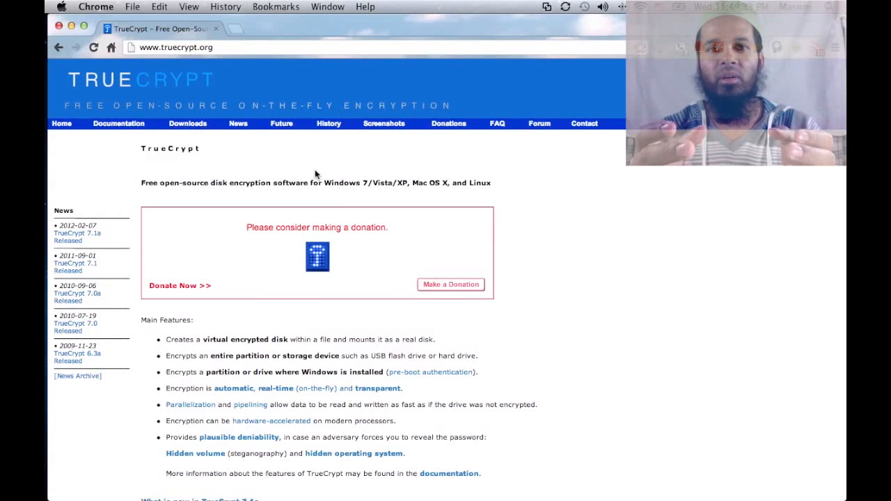
click(194, 127)
scroll(295, 167, down, 3)
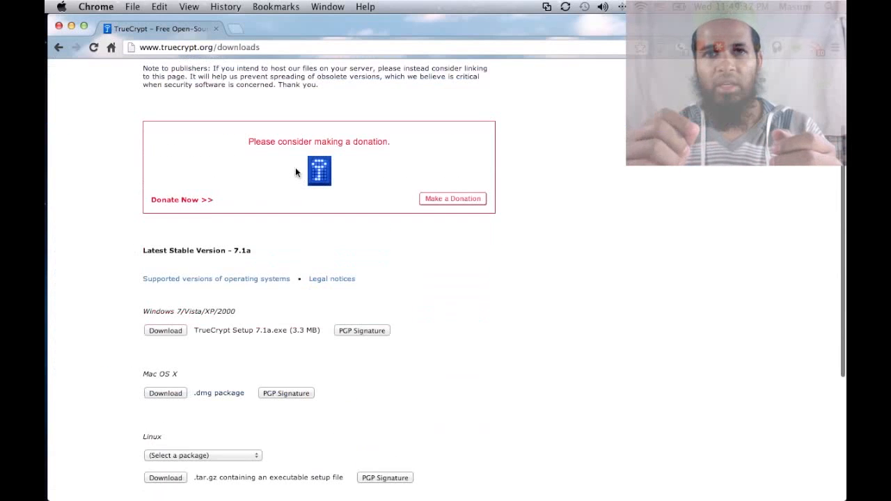
scroll(296, 173, down, 4)
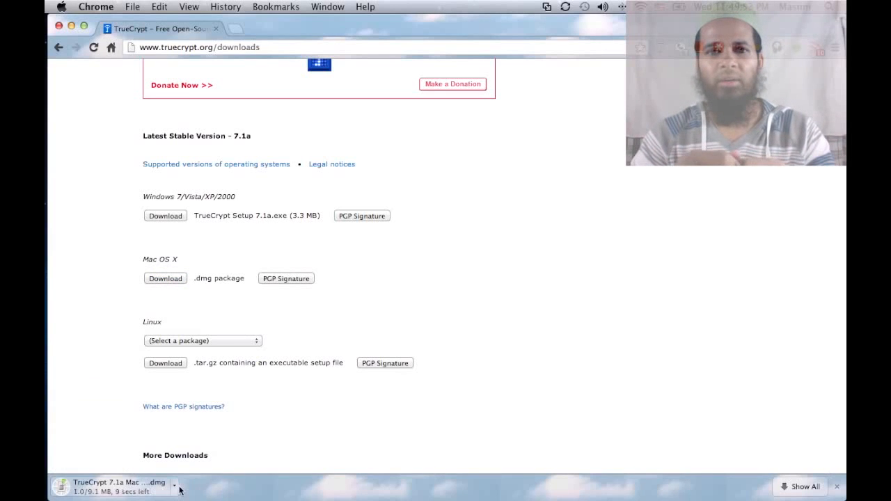
Step: Cancel the Mac OS X .dmg download, close the download bar, and switch to Finder
click(175, 485)
click(292, 487)
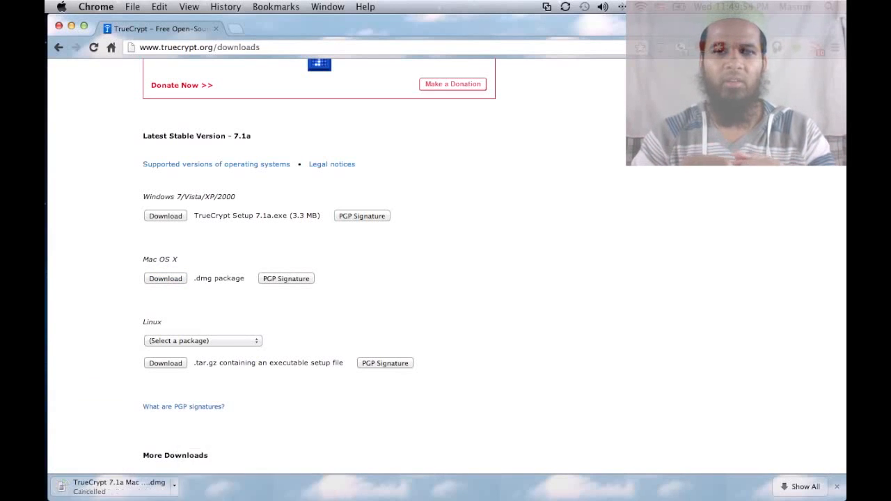
click(837, 486)
key(super+Tab)
key(super+Tab)
key(super+Tab)
key(super+Tab)
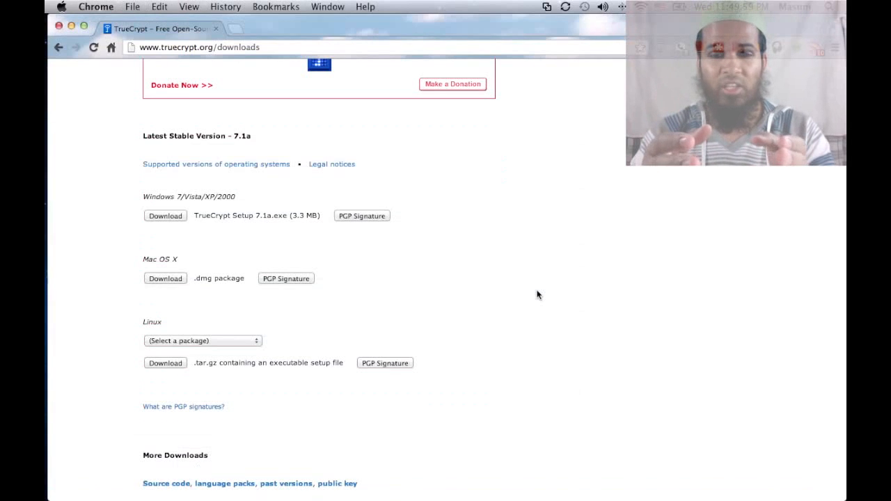
key(super+Tab)
key(super+Tab)
key(super+shift+Tab)
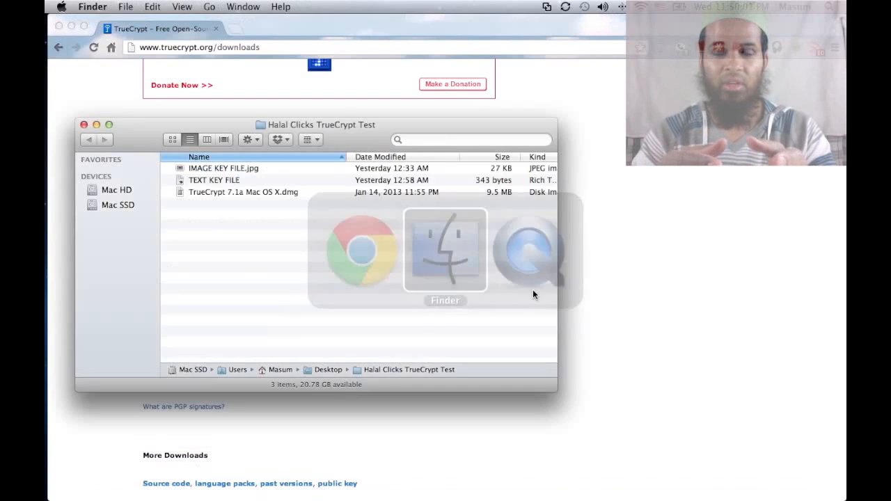
Step: Mount TrueCrypt 7.1a Mac OS X.dmg, accept the licence, and run the installer package
click(220, 192)
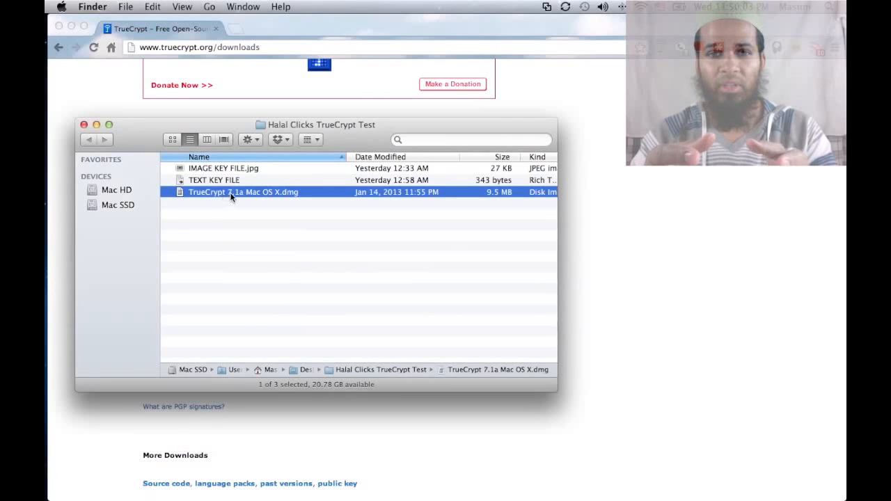
double_click(355, 197)
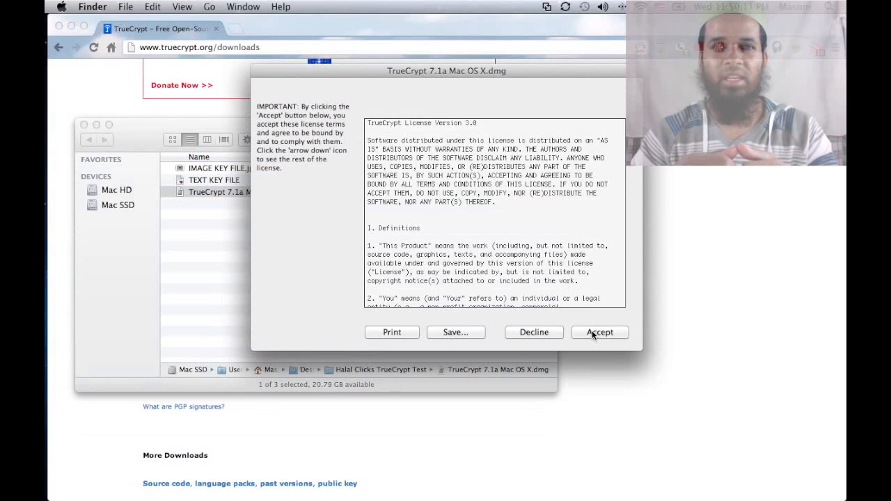
click(606, 333)
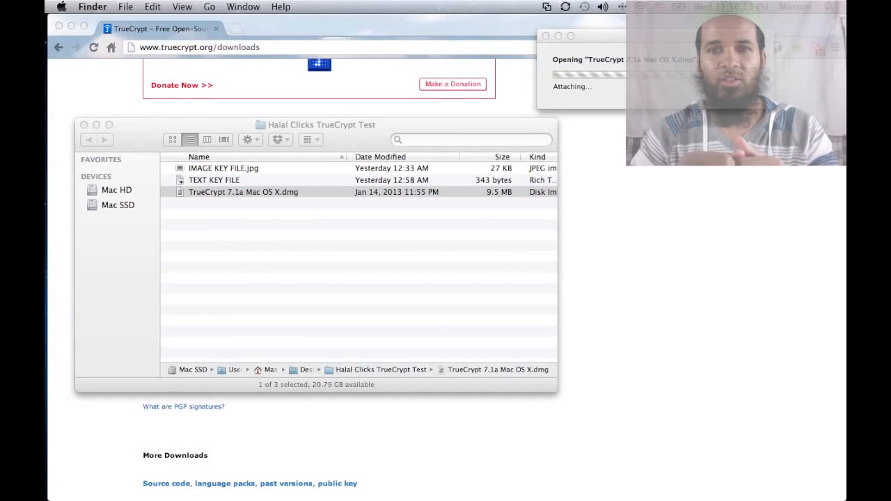
double_click(346, 186)
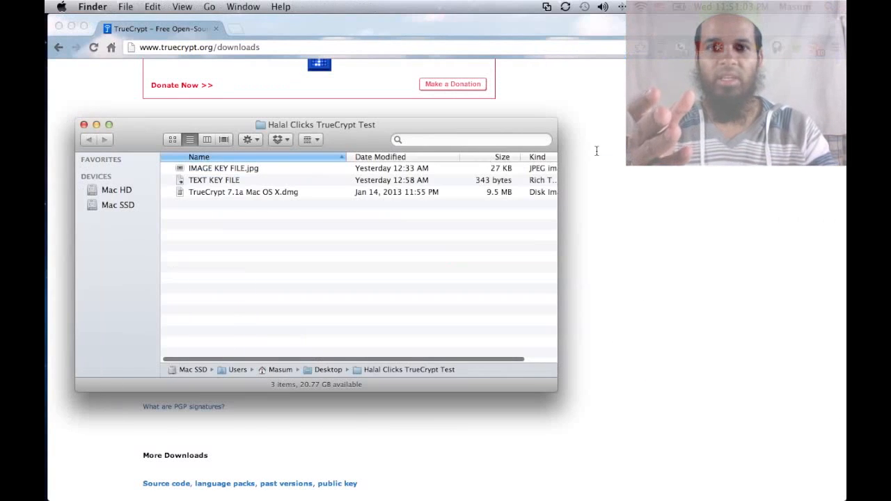
Step: Start a Spotlight search for TrueCrypt
click(597, 151)
key(super+space)
text(rue)
key(BackSpace)
key(BackSpace)
key(BackSpace)
Step: Launch TrueCrypt from Spotlight with 'true' and move its main window aside
text(true)
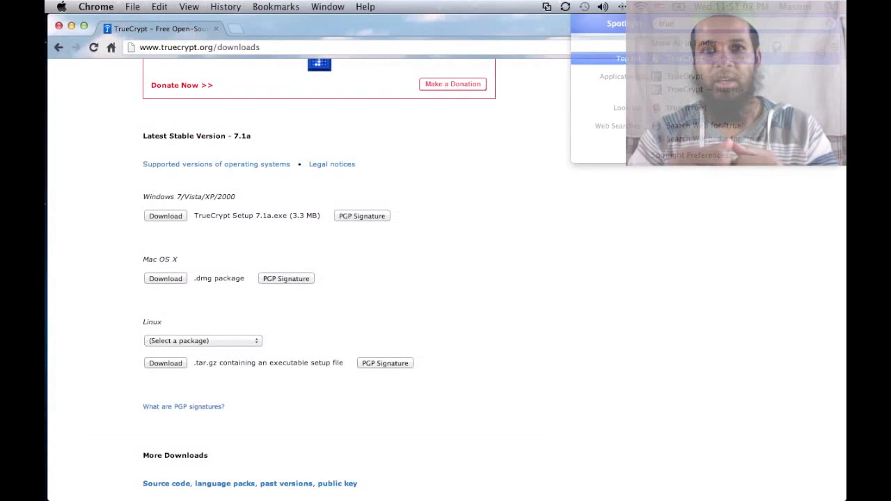
key(Return)
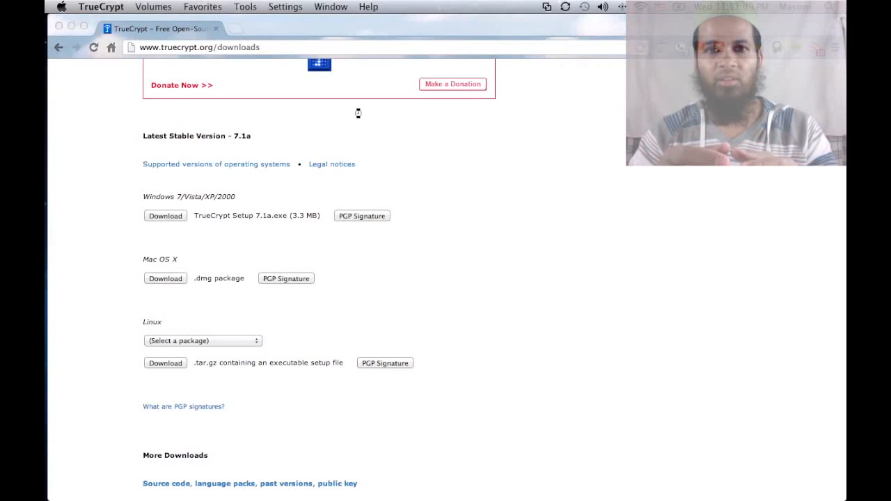
click(438, 120)
drag(425, 95, 458, 82)
Step: Scroll through the empty volume slot list down to slot 64 and back
scroll(302, 135, down, 8)
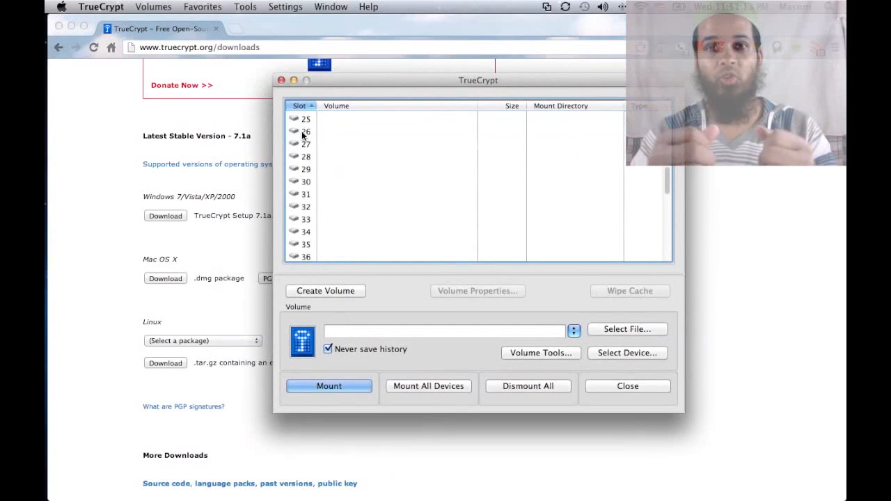
scroll(302, 136, down, 5)
scroll(303, 143, up, 12)
scroll(303, 150, down, 2)
scroll(304, 146, down, 15)
click(307, 243)
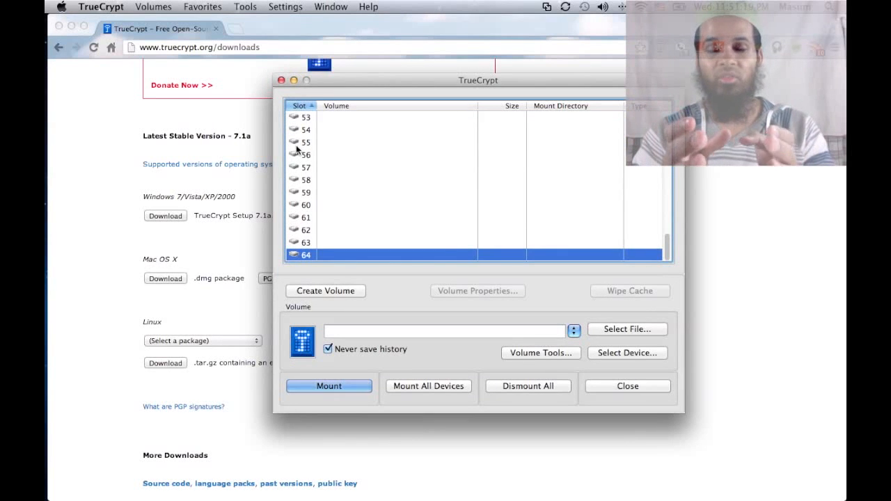
scroll(296, 148, up, 17)
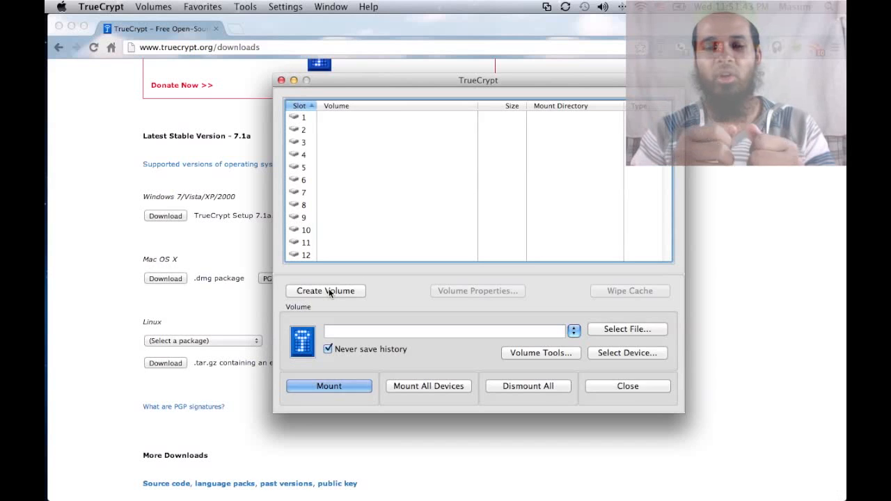
Step: Start Create Volume as an encrypted file container using a standard volume
click(330, 293)
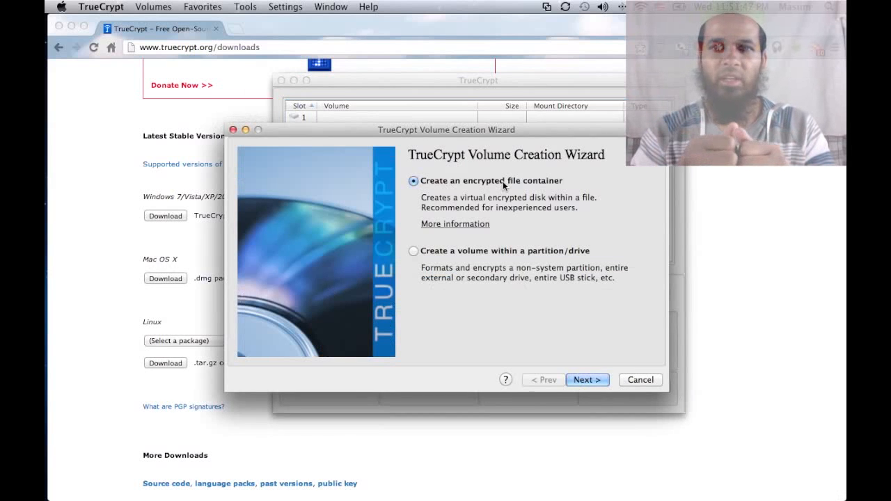
click(461, 254)
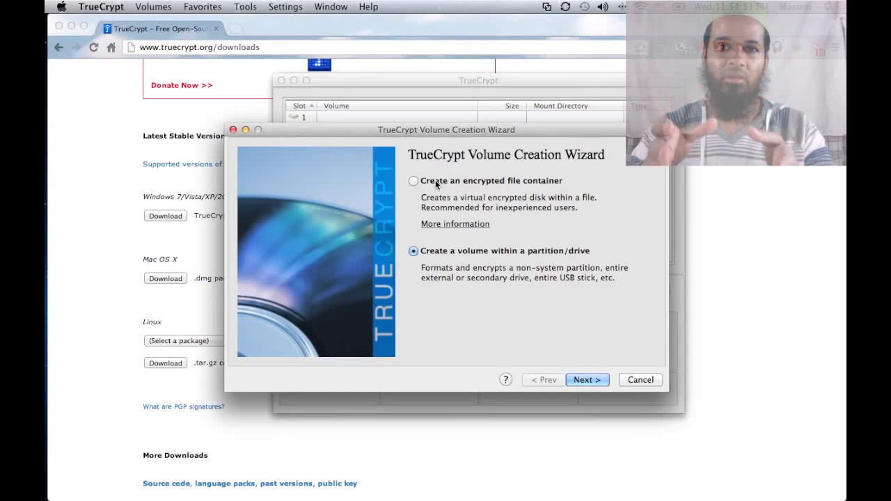
click(457, 184)
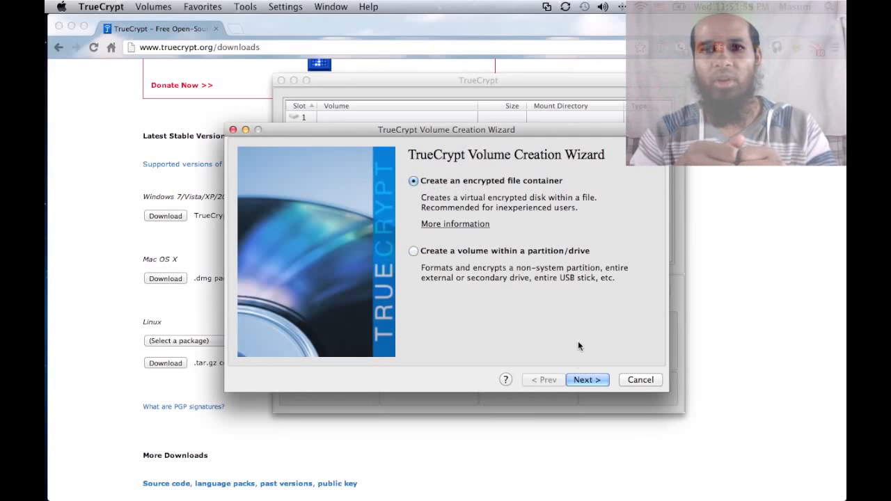
click(586, 380)
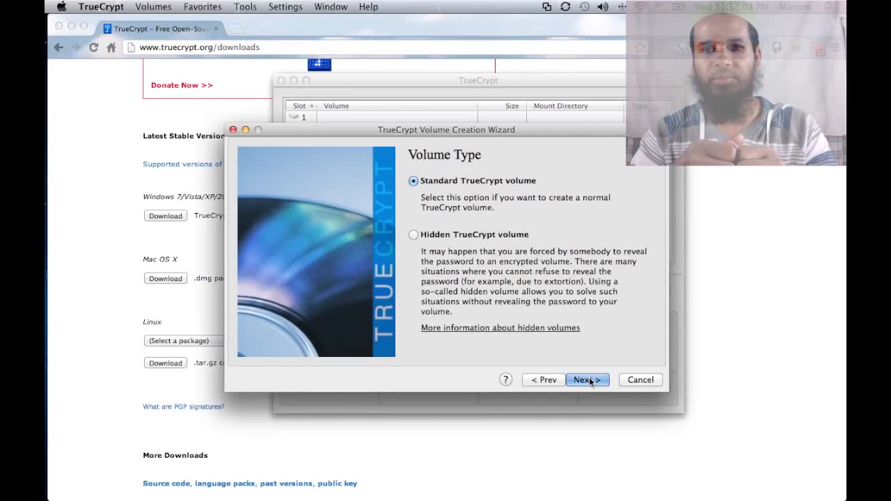
click(587, 379)
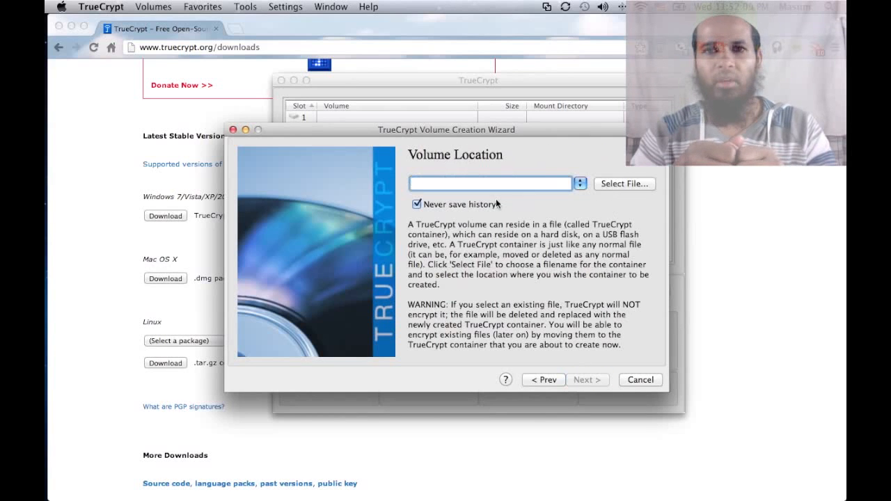
Step: Set the volume location to a new file named 'HC Encrypted Container'
click(603, 183)
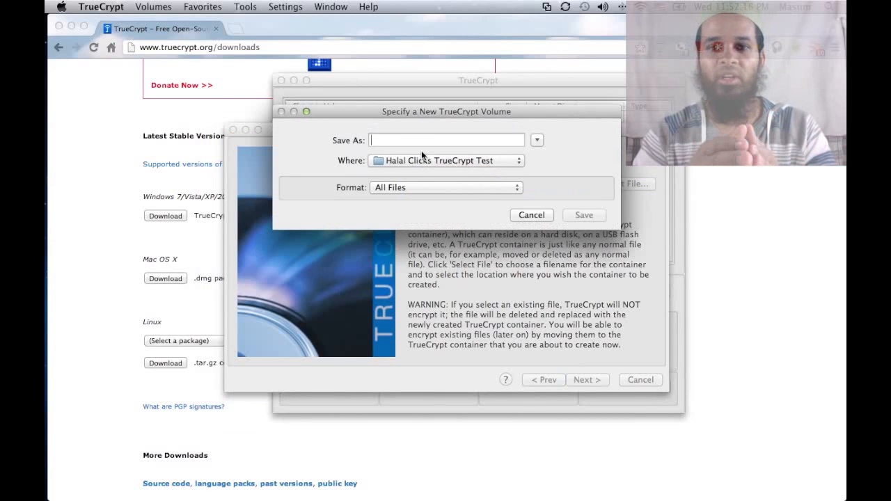
text(H)
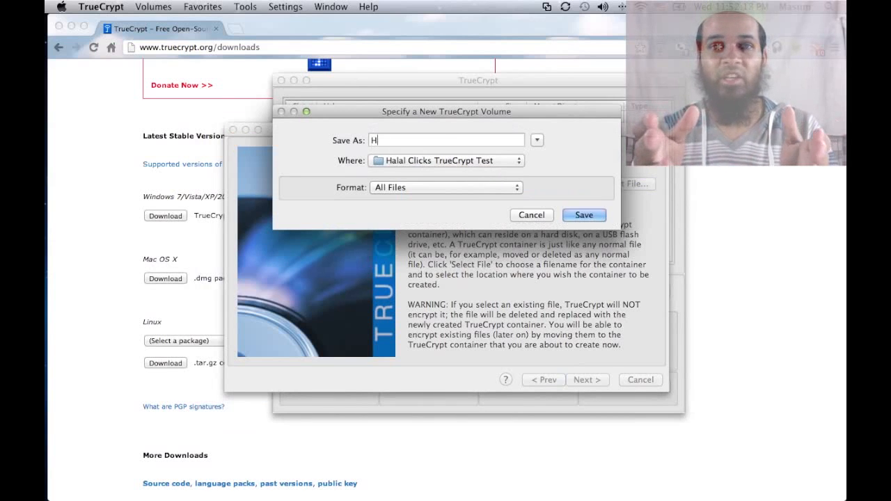
text(C Encrypted )
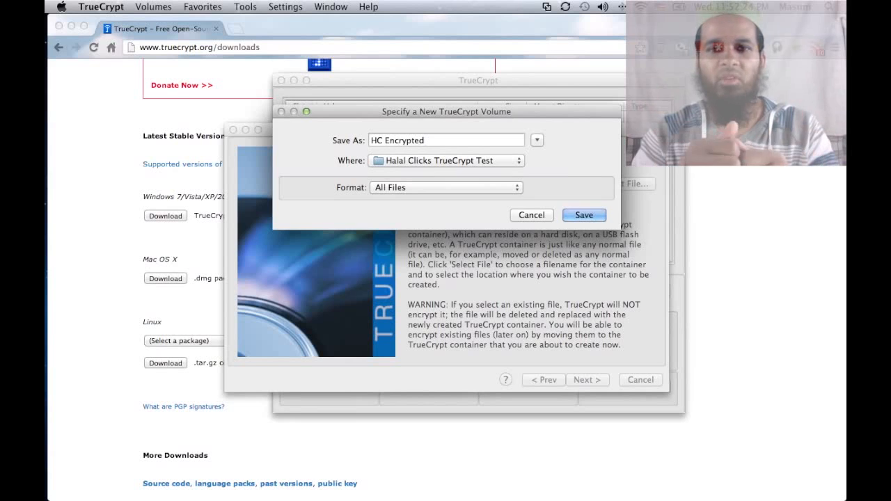
text(C)
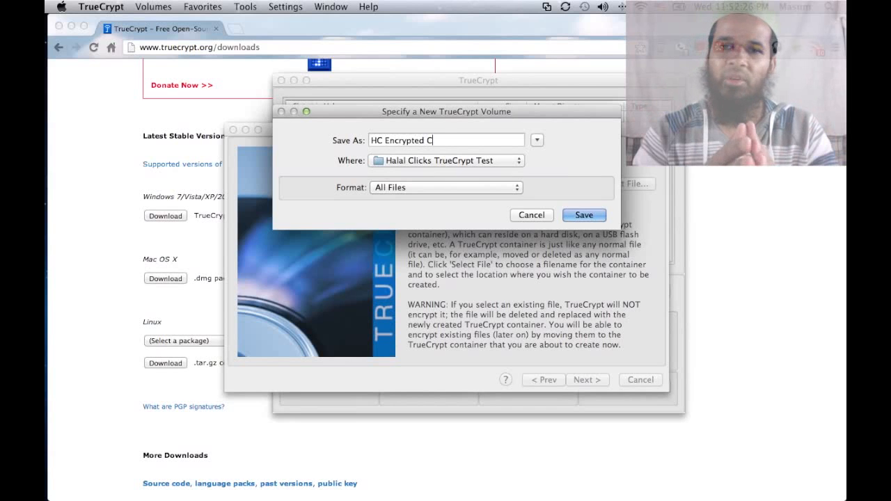
text(ontainer)
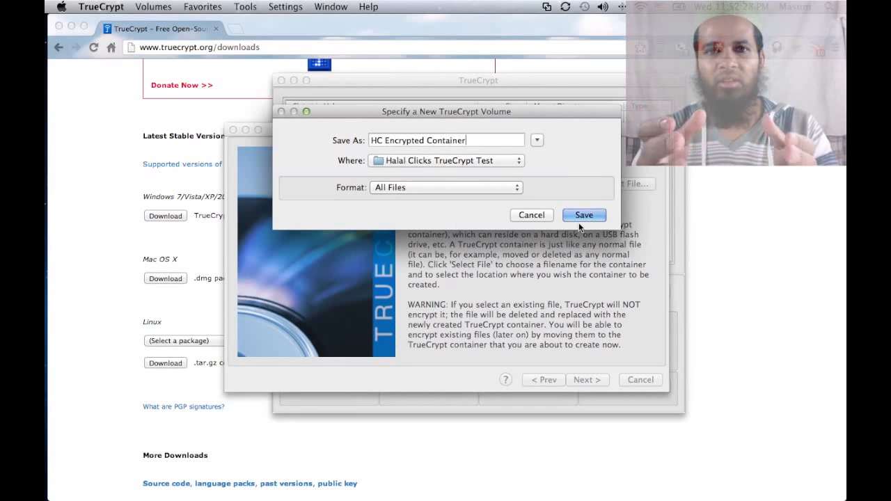
click(589, 214)
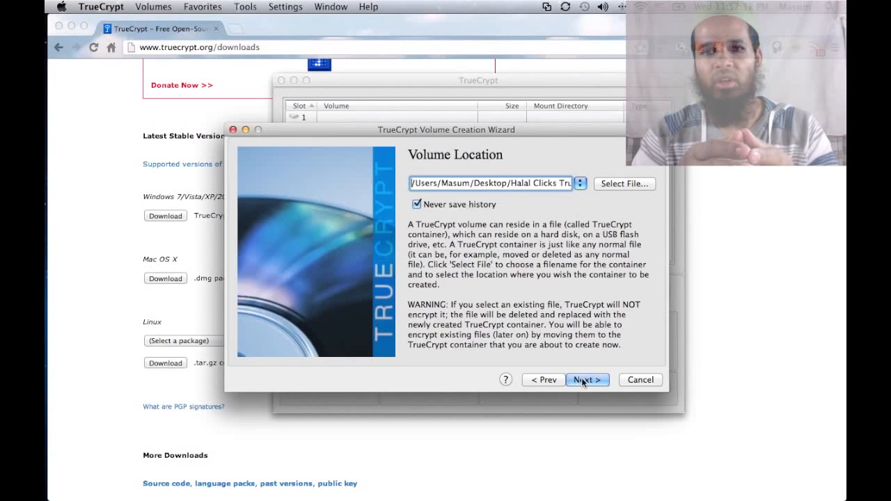
drag(480, 183, 540, 184)
click(531, 183)
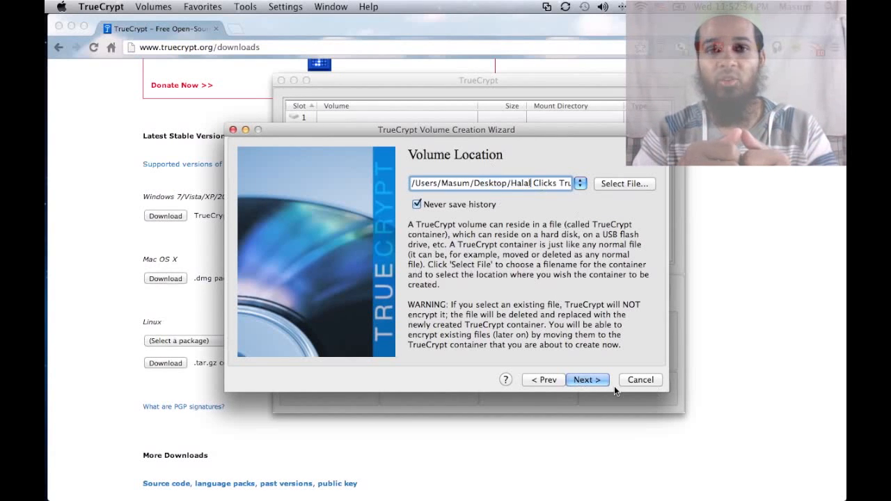
Step: Choose AES-Twofish encryption with the SHA-512 hash algorithm
click(583, 381)
click(553, 199)
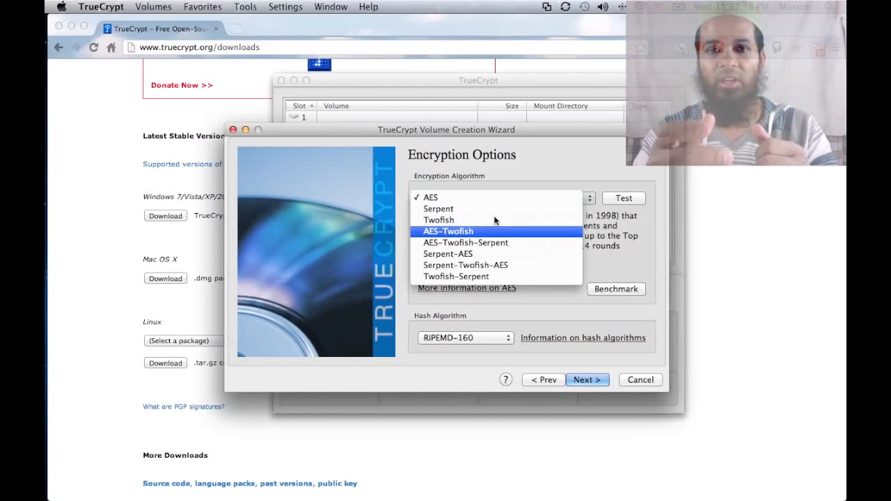
click(494, 231)
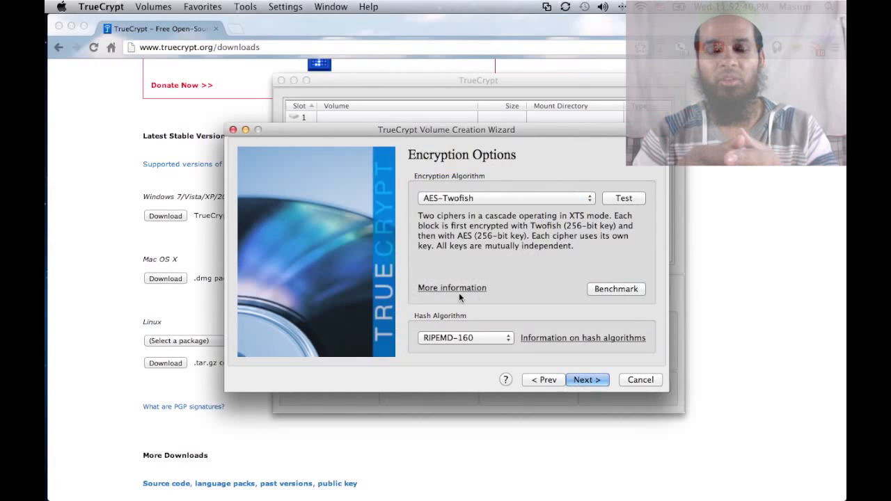
click(481, 337)
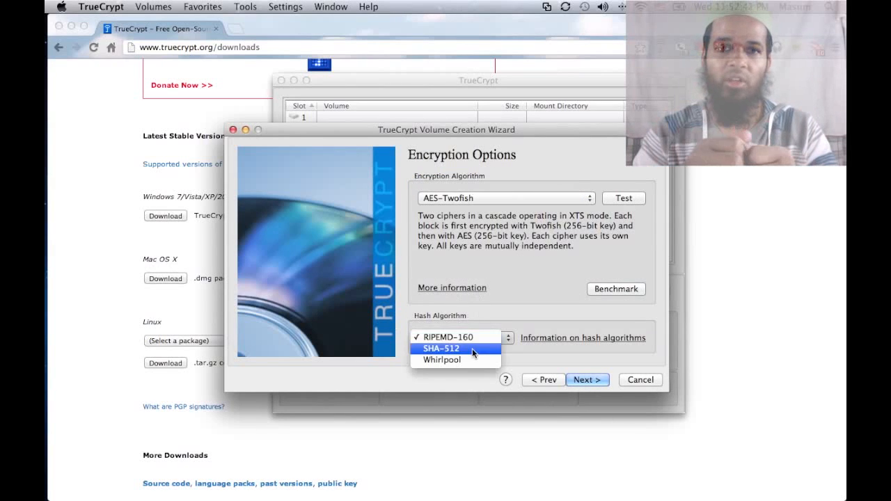
click(472, 348)
click(588, 380)
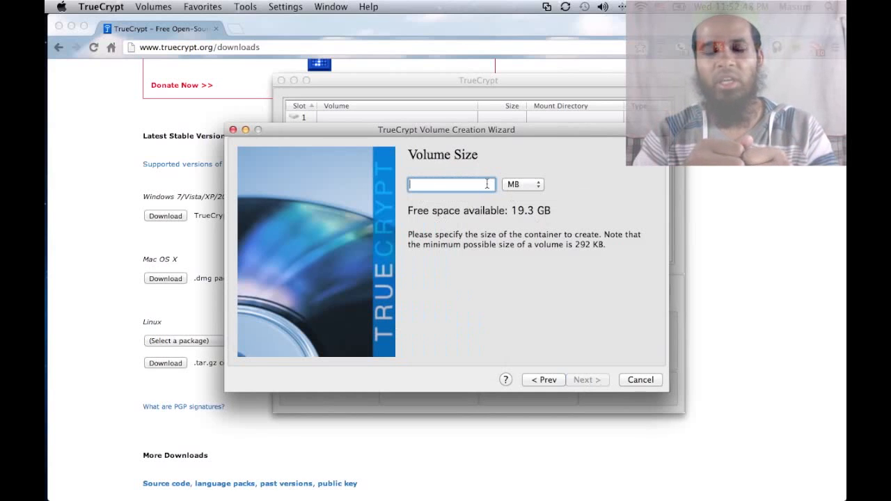
Step: Set the volume size to 1 GB and continue to the password step
text(1024)
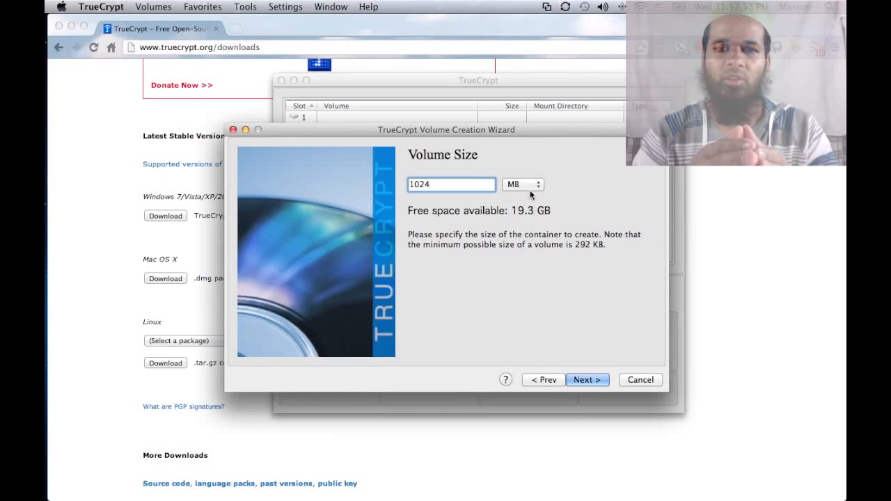
click(529, 187)
click(522, 195)
double_click(457, 183)
text(1)
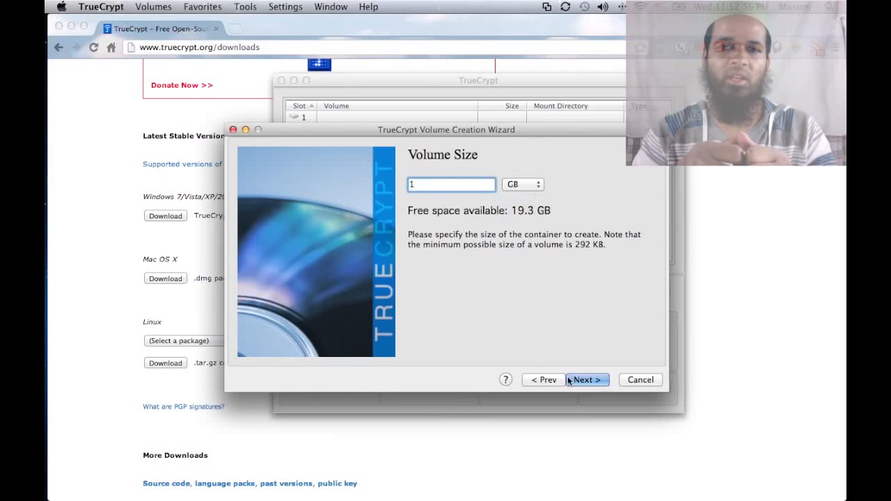
click(568, 380)
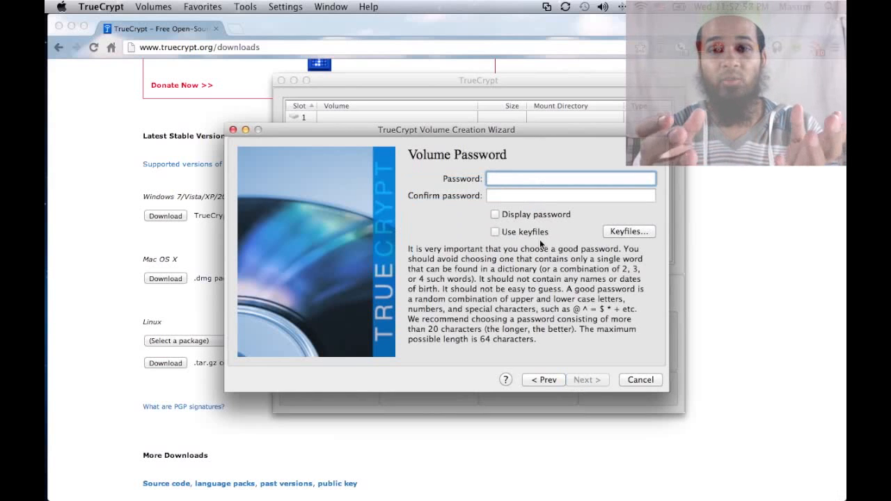
Step: Show password characters, then enter and confirm the volume password
click(519, 214)
click(510, 182)
text(1234)
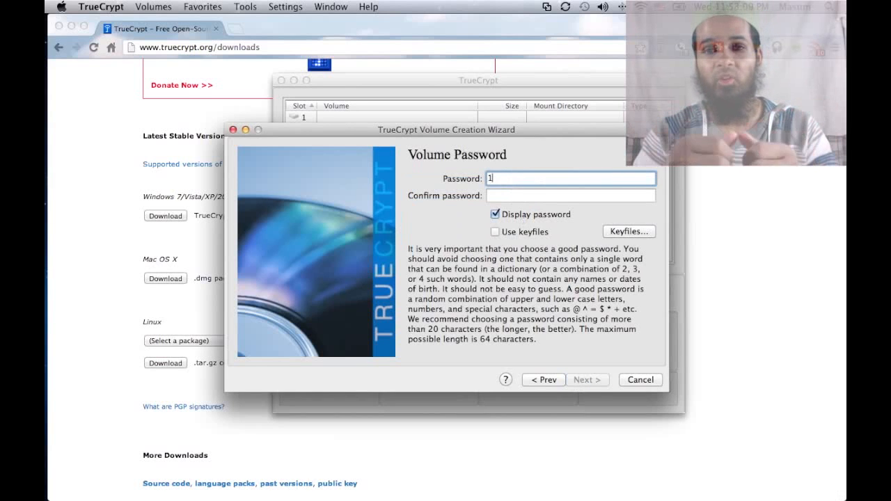
click(500, 195)
text(1234)
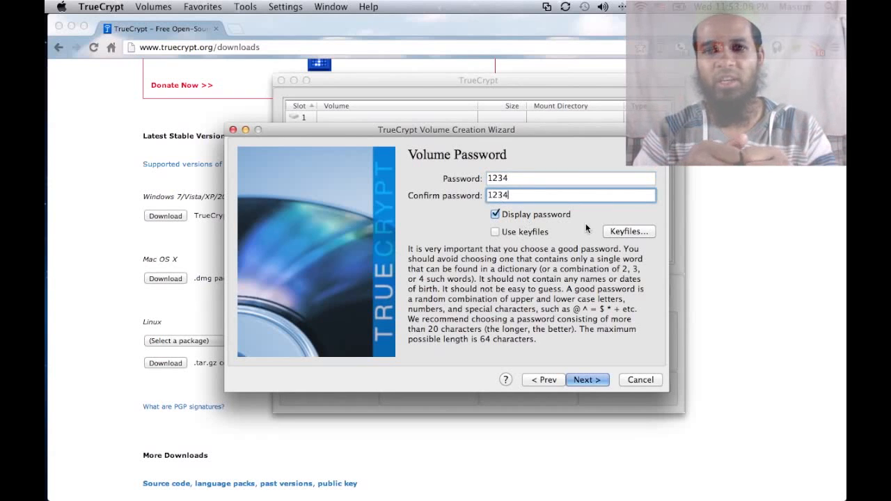
Step: Add TEXT KEY FILE as the volume's keyfile
click(622, 232)
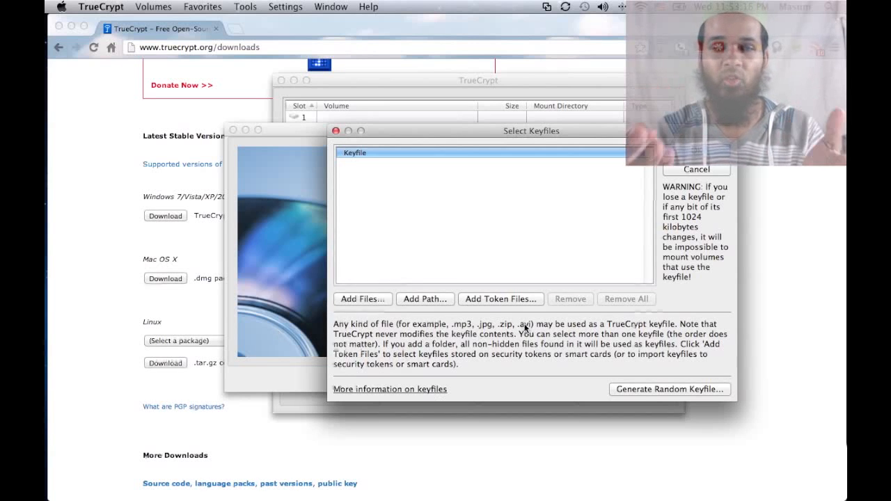
click(370, 301)
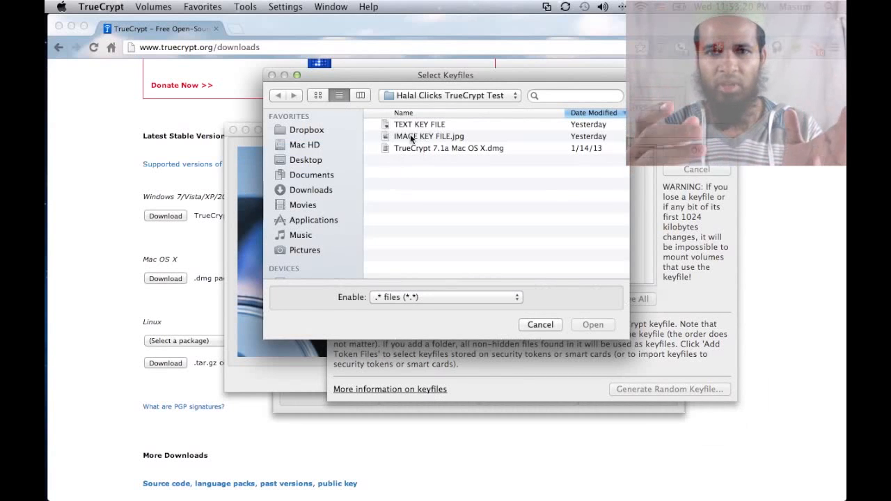
click(420, 137)
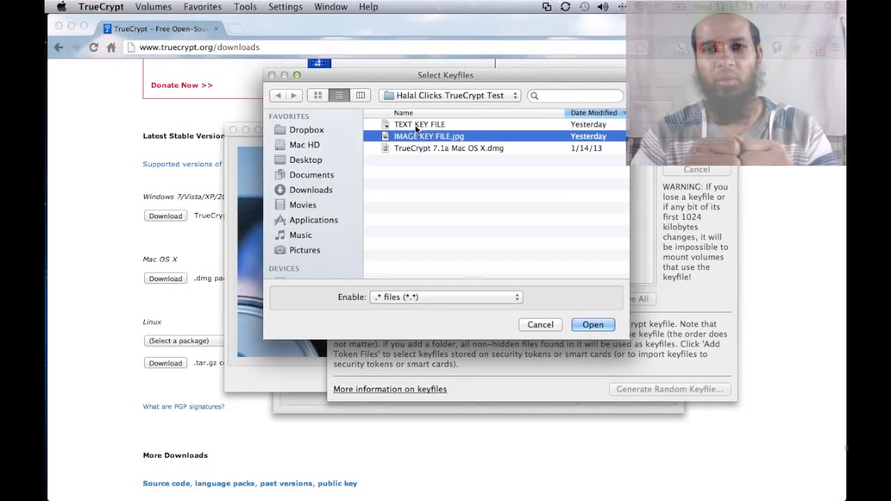
click(415, 124)
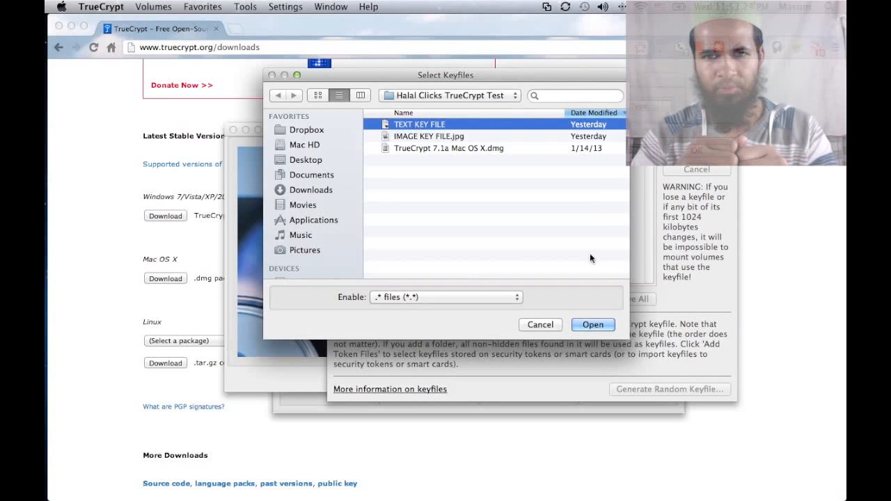
click(592, 325)
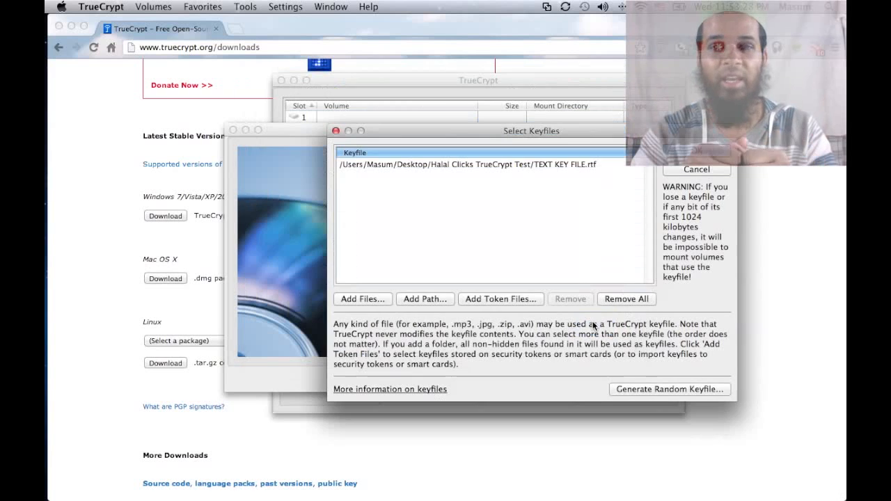
Step: Explore the keyfile folder and security token options, then confirm the keyfile list
click(424, 299)
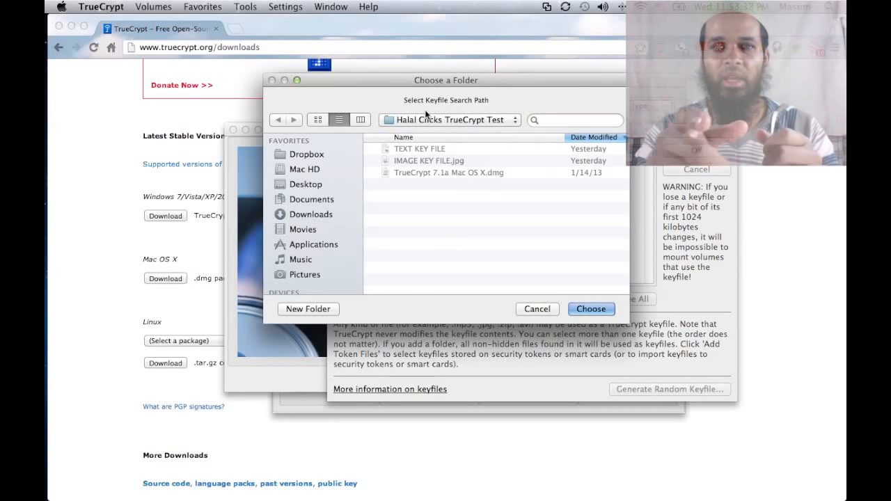
click(459, 121)
click(464, 122)
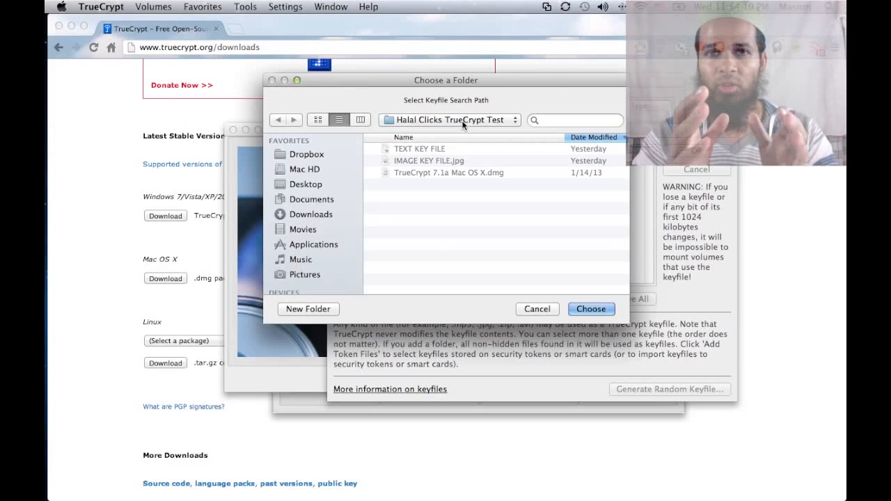
click(533, 309)
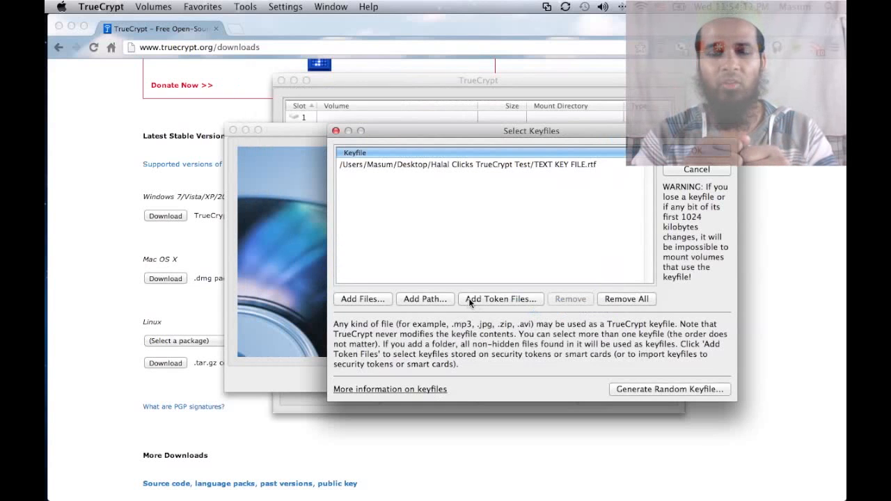
click(433, 163)
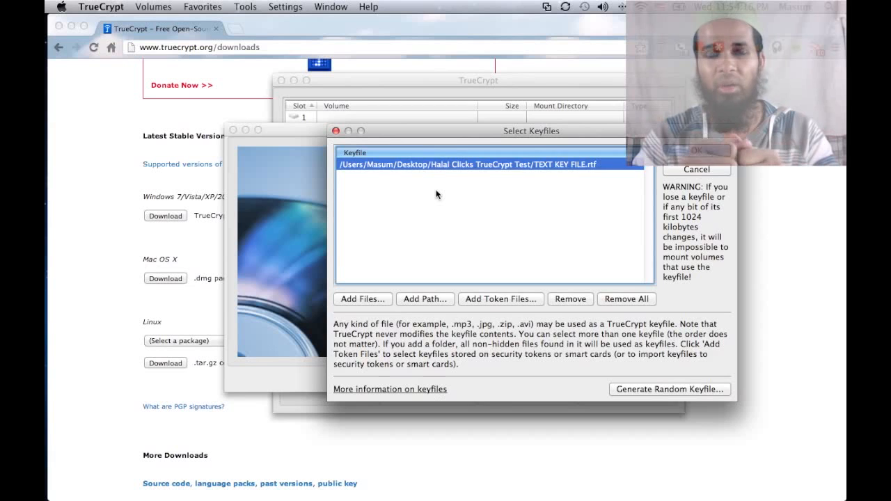
click(455, 210)
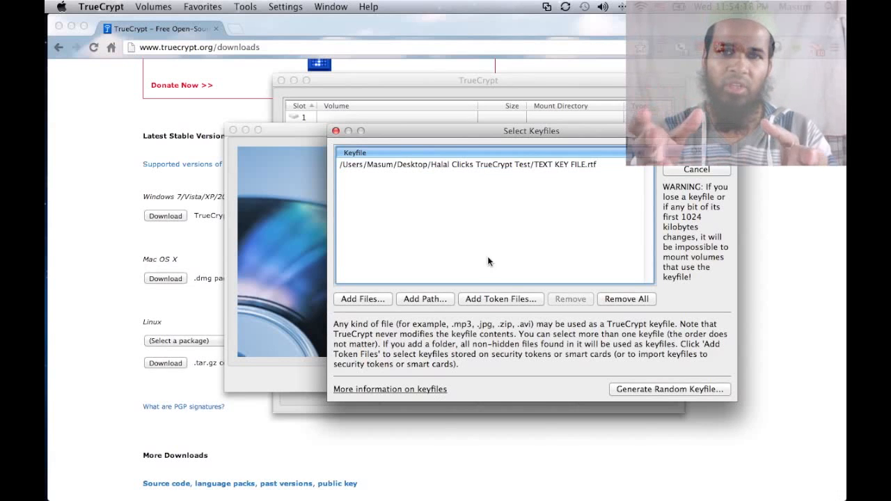
click(505, 298)
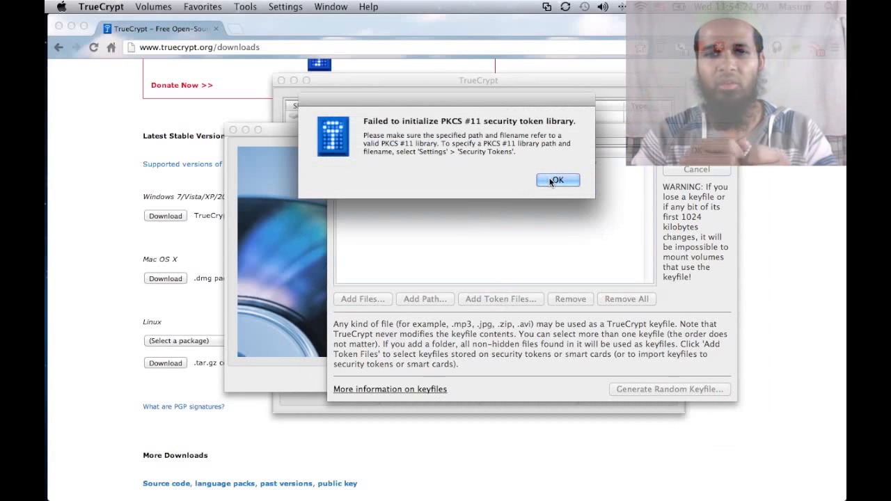
click(549, 181)
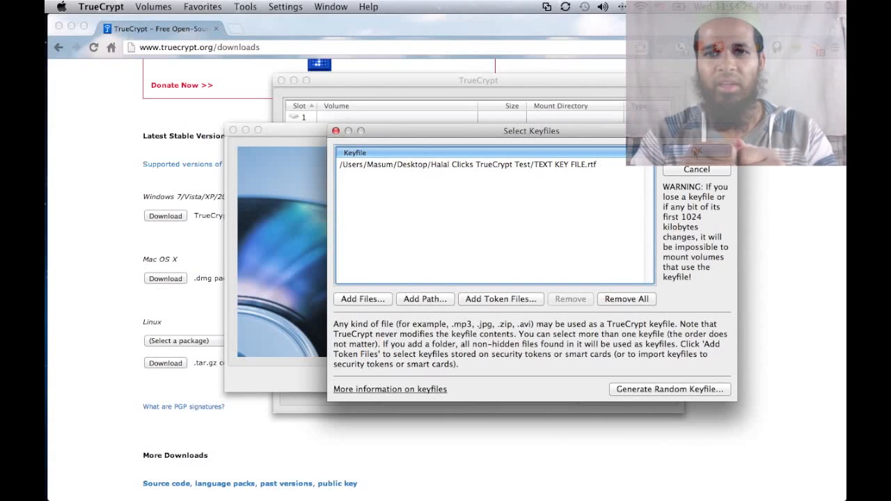
click(696, 150)
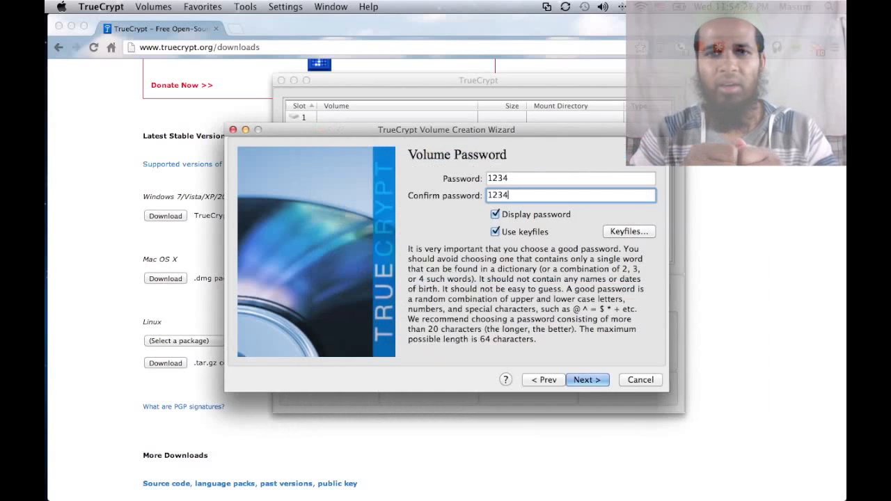
Step: Accept the short-password warning, then go back to recheck the keyfile list
click(591, 376)
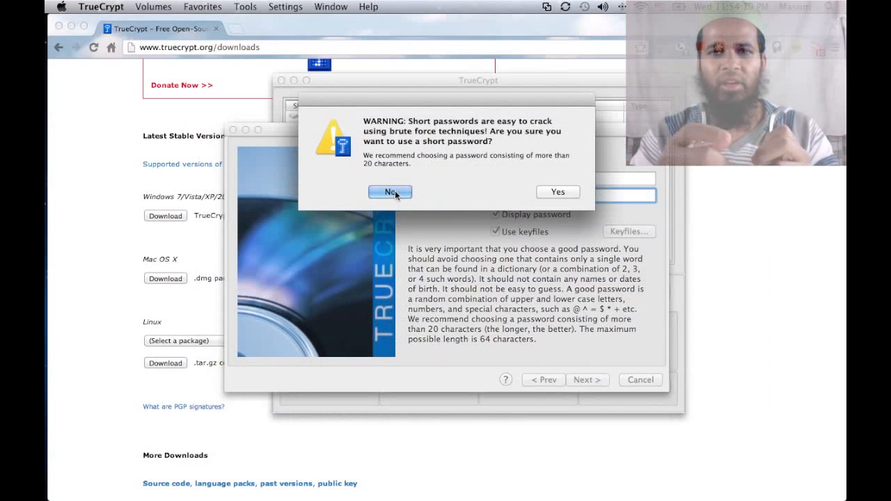
click(557, 193)
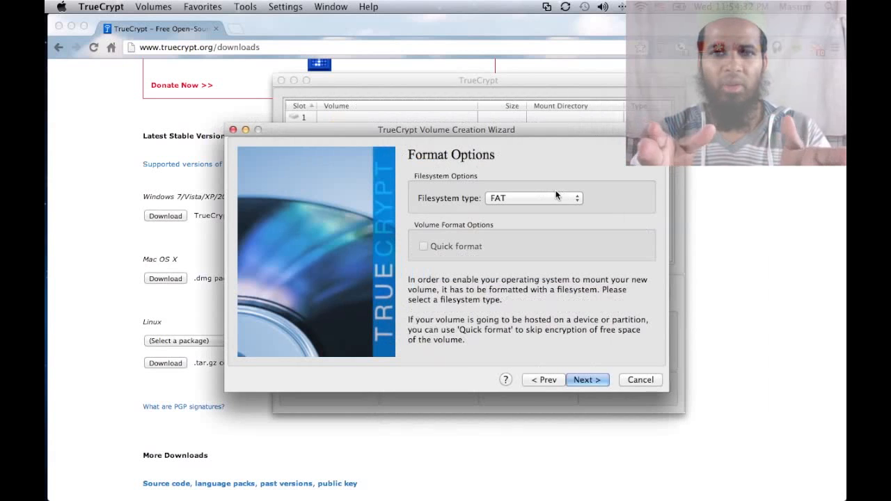
click(540, 381)
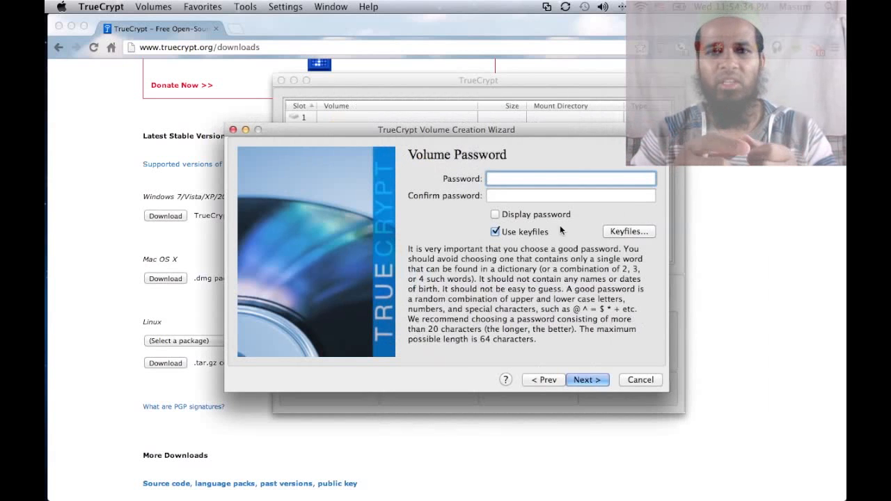
click(628, 231)
click(697, 150)
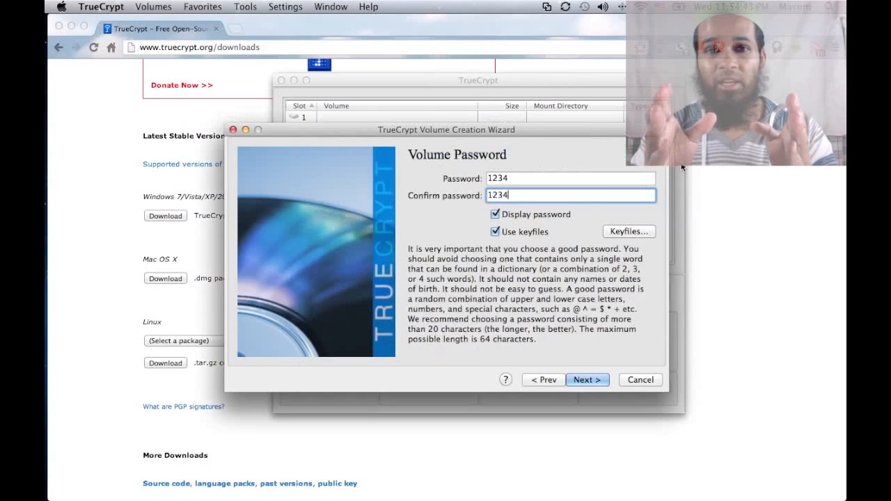
Step: Clear and retype the matching volume password, retrying past the short-password warning
click(519, 179)
key(BackSpace)
key(Tab)
key(BackSpace)
key(BackSpace)
key(BackSpace)
key(BackSpace)
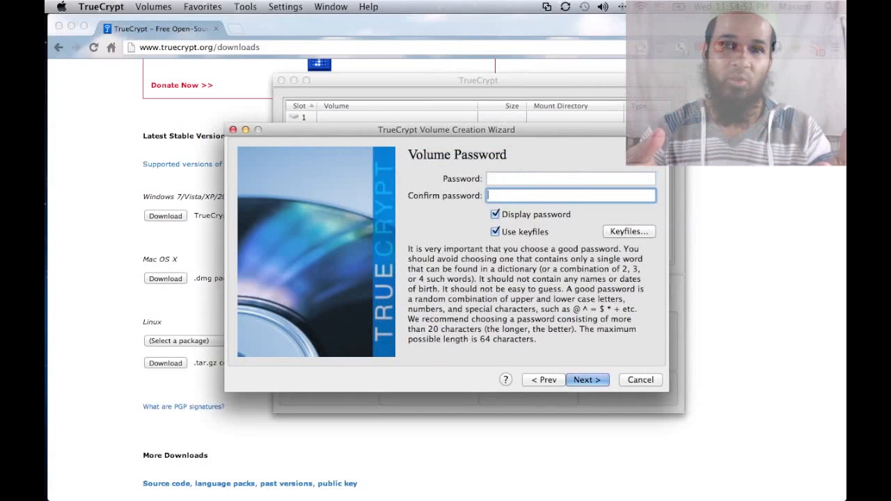
click(582, 380)
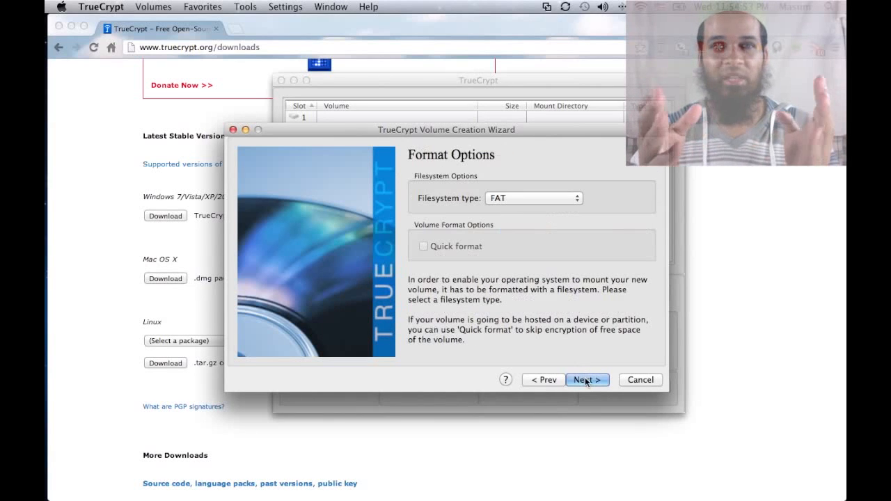
click(543, 380)
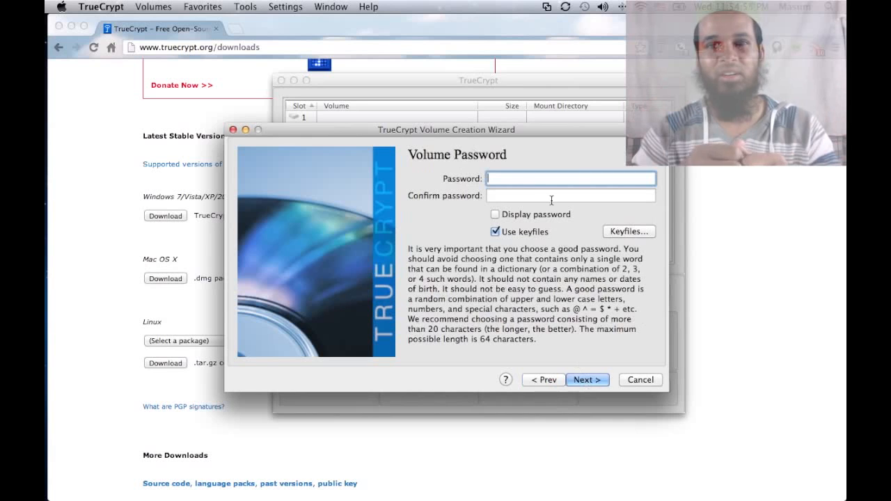
text(1234)
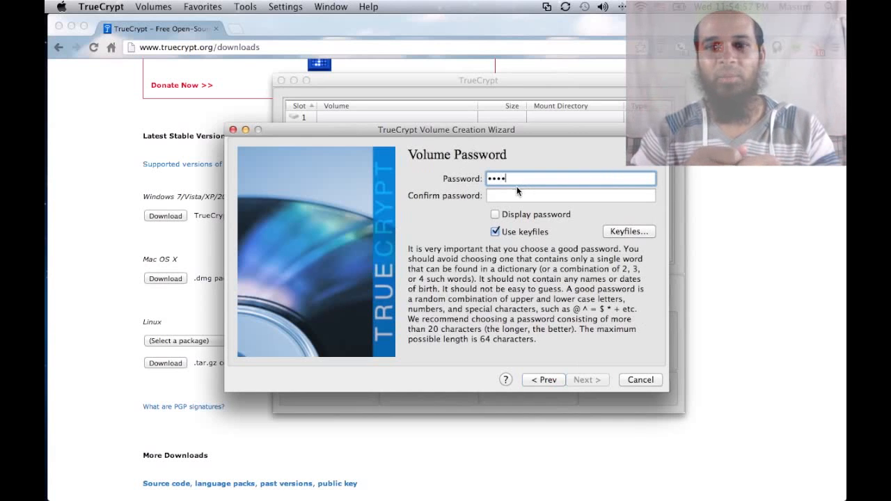
click(495, 214)
click(497, 199)
text(1234)
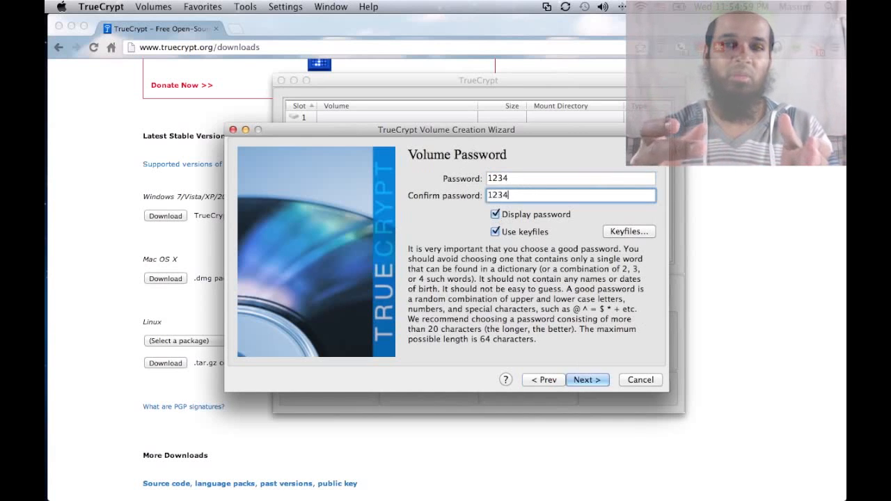
click(585, 378)
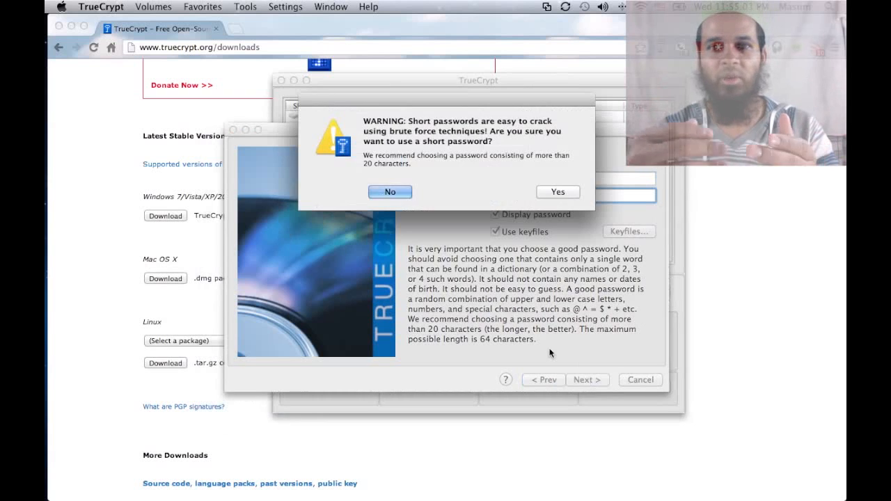
key(Return)
key(Return)
Step: Keep FAT as the filesystem type and advance to the Volume Format page
click(527, 199)
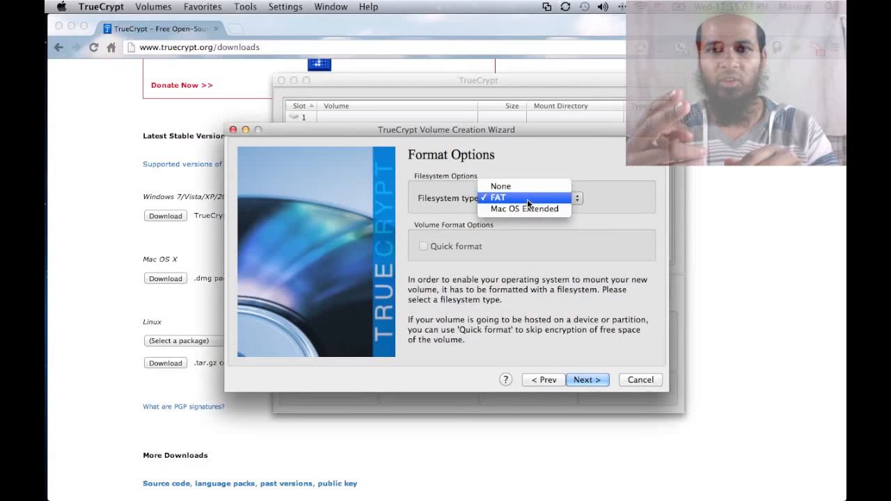
click(612, 187)
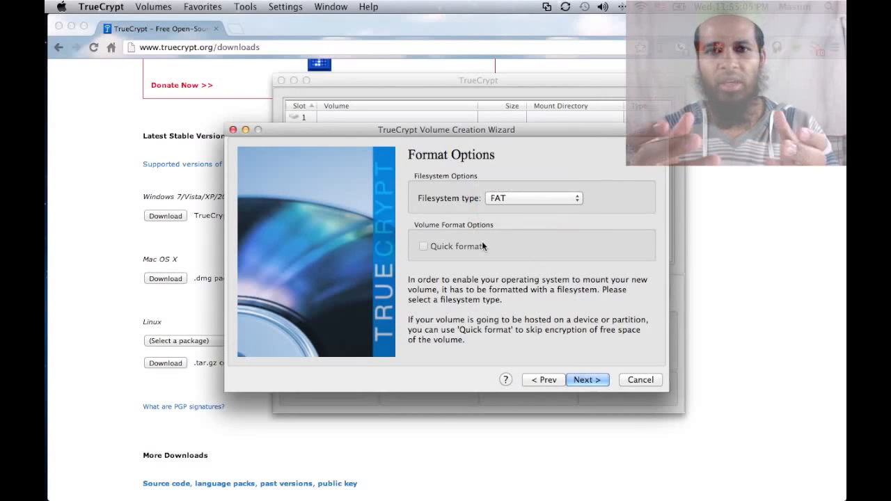
click(583, 378)
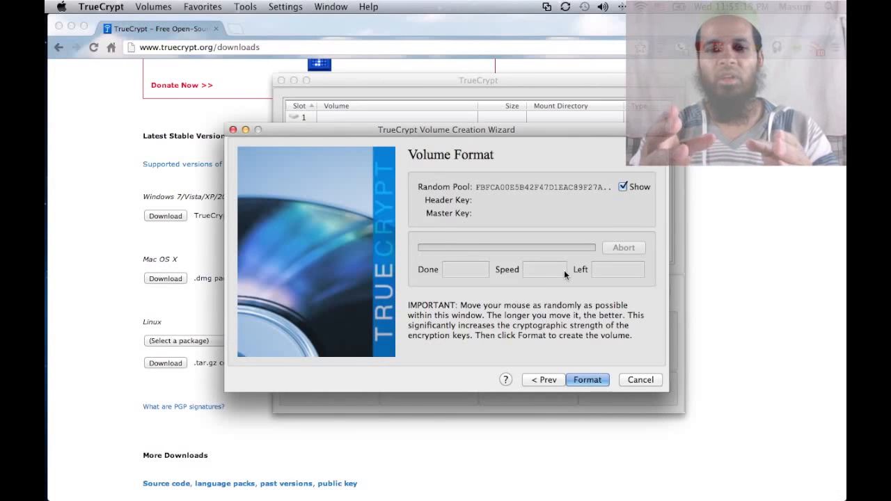
Step: Begin formatting the encrypted HC Encrypted Container volume
click(587, 376)
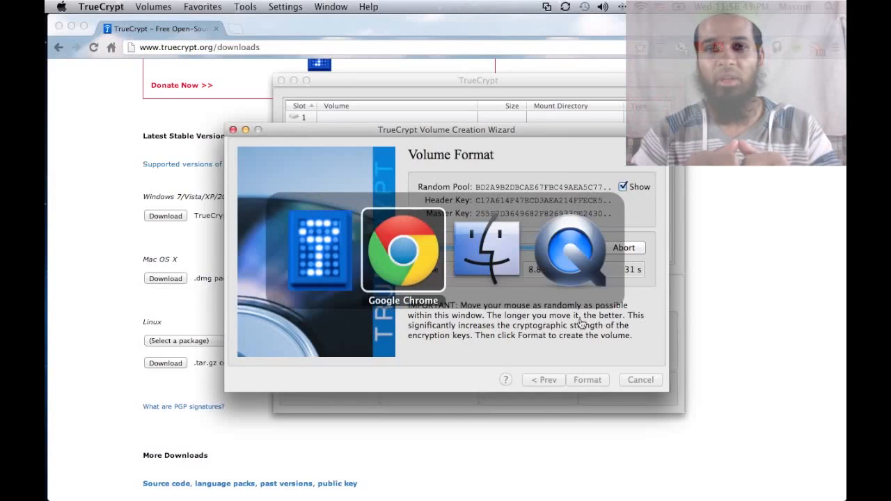
Step: Quick Look TEXT KEY FILE in Finder while the volume finishes creating
key(super+Tab)
key(Down)
key(Down)
key(Down)
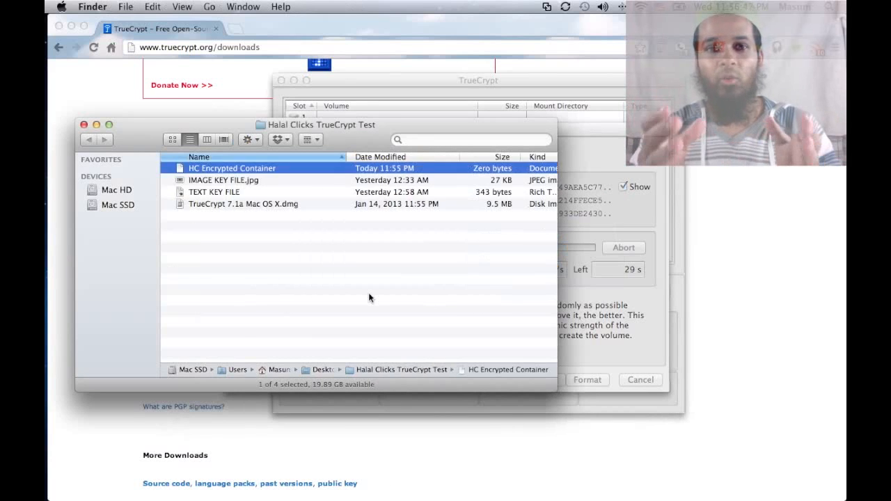
key(space)
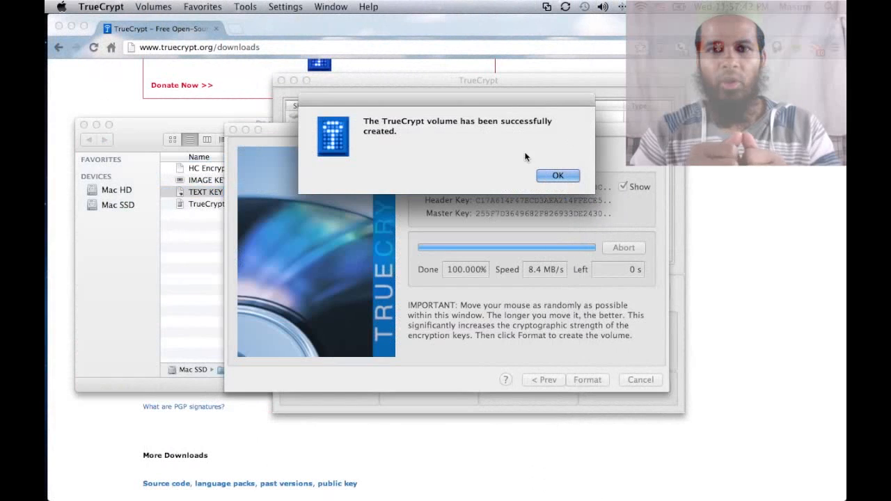
Step: Dismiss the success message, exit the wizard, and check HC Encrypted Container's size in Finder
click(553, 176)
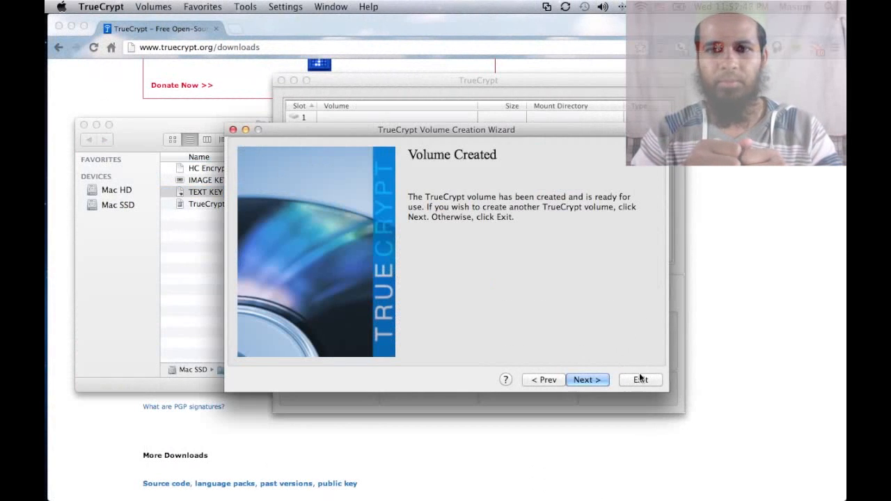
click(640, 379)
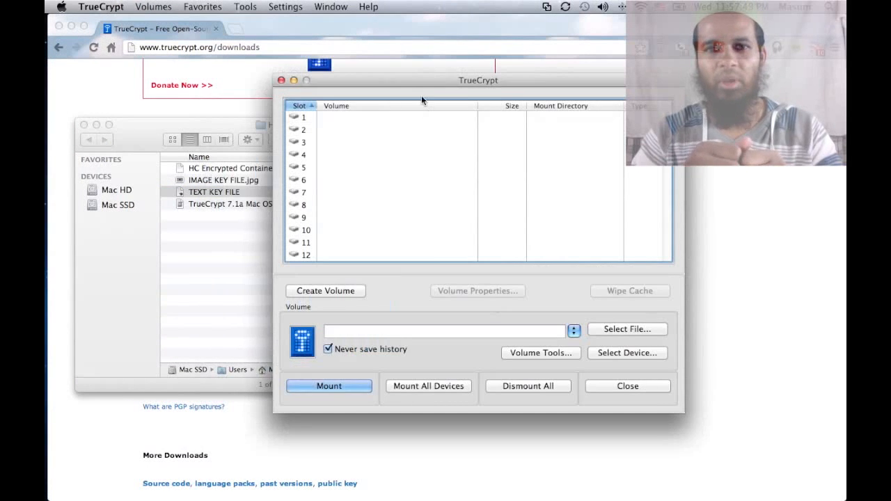
drag(419, 81, 505, 77)
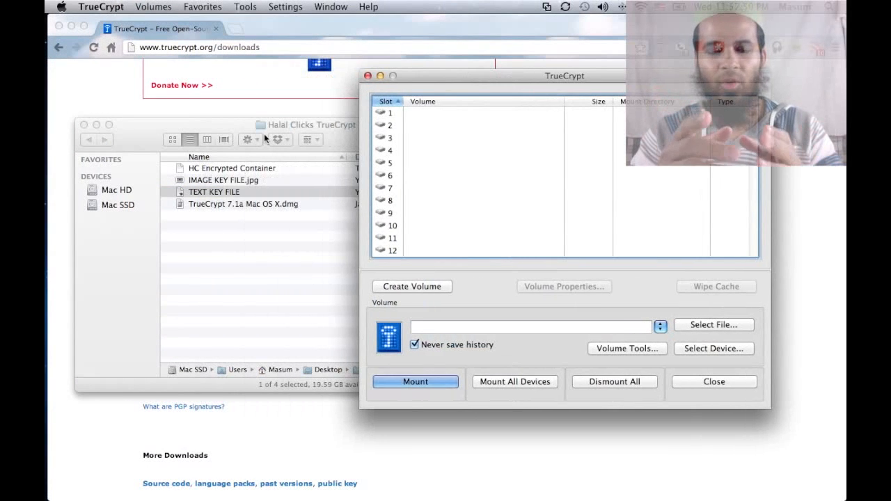
click(264, 134)
click(243, 170)
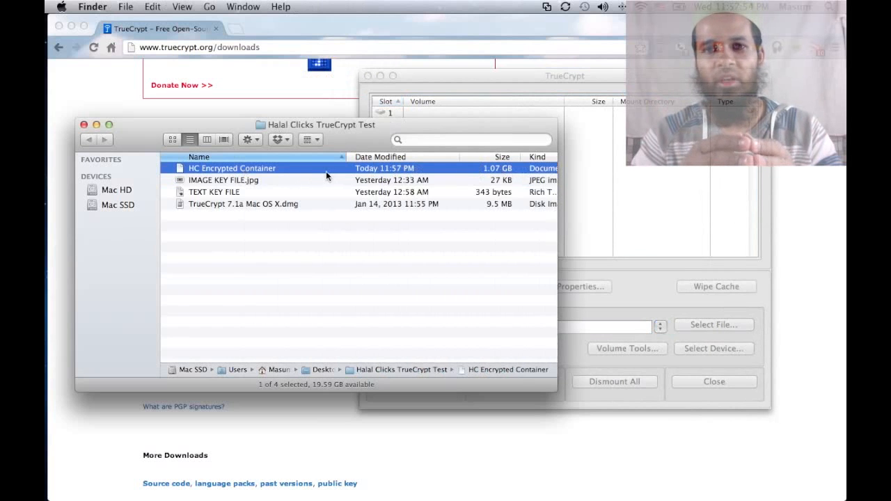
key(space)
key(space)
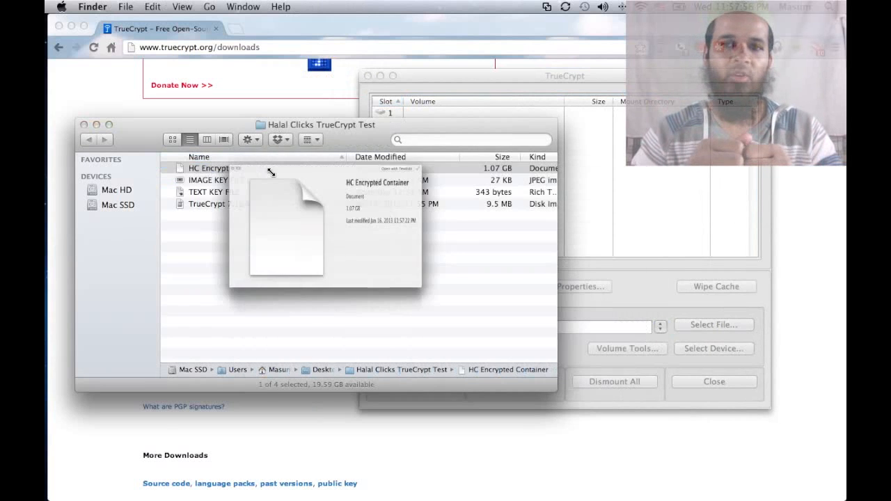
Step: Return to TrueCrypt and open Select File to pick a volume to mount
key(super+shift+g)
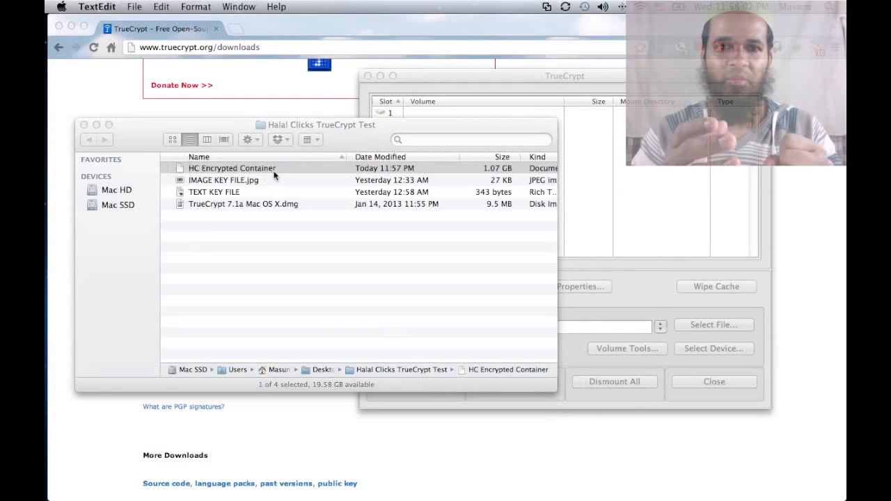
click(616, 166)
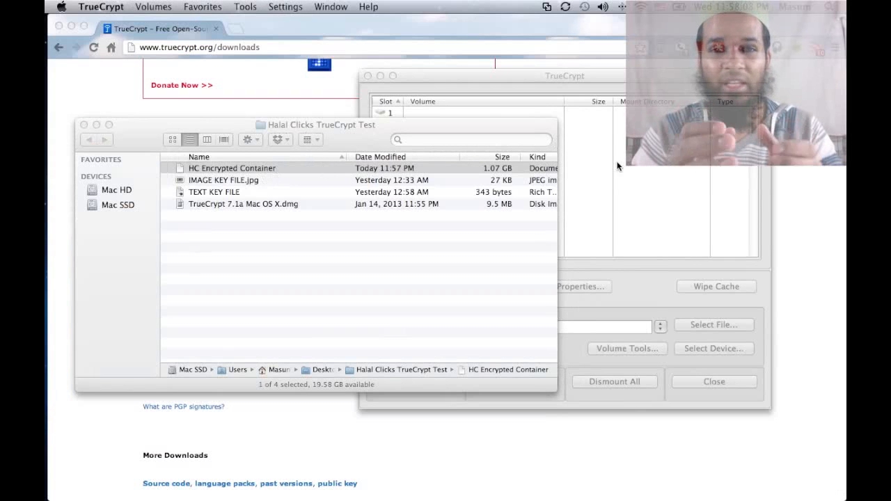
click(707, 324)
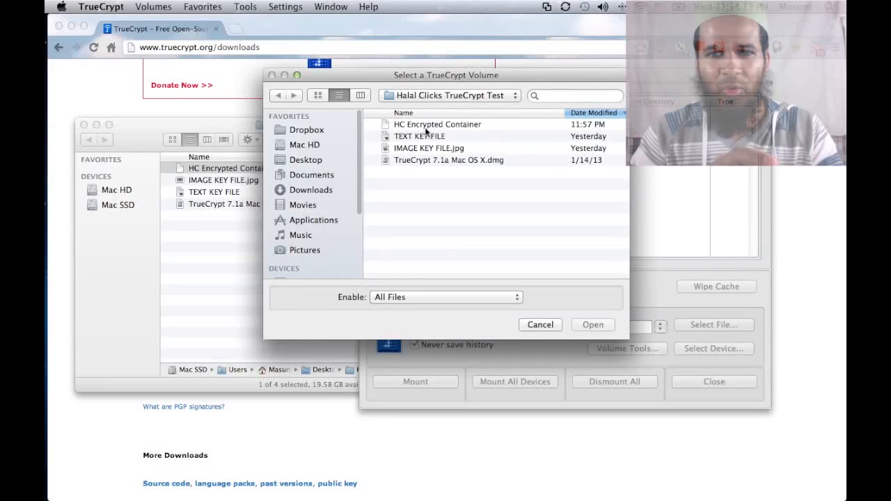
Step: Select HC Encrypted Container as the volume and begin mounting it
click(428, 127)
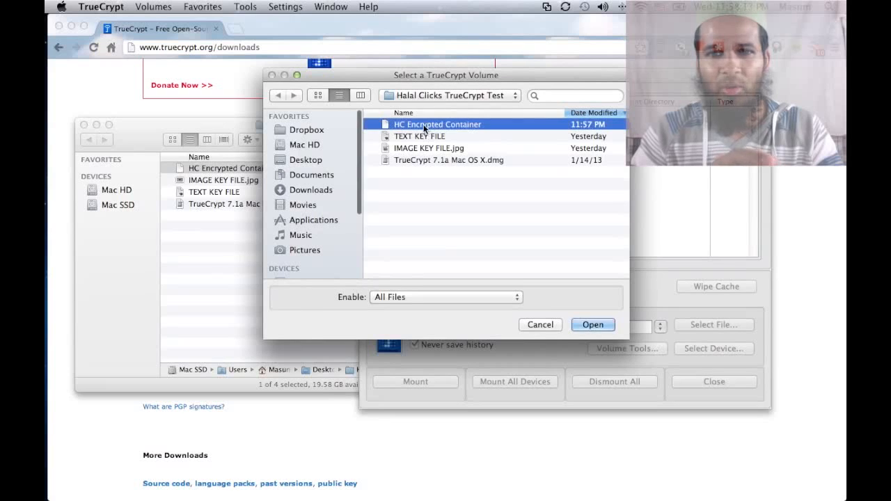
click(591, 325)
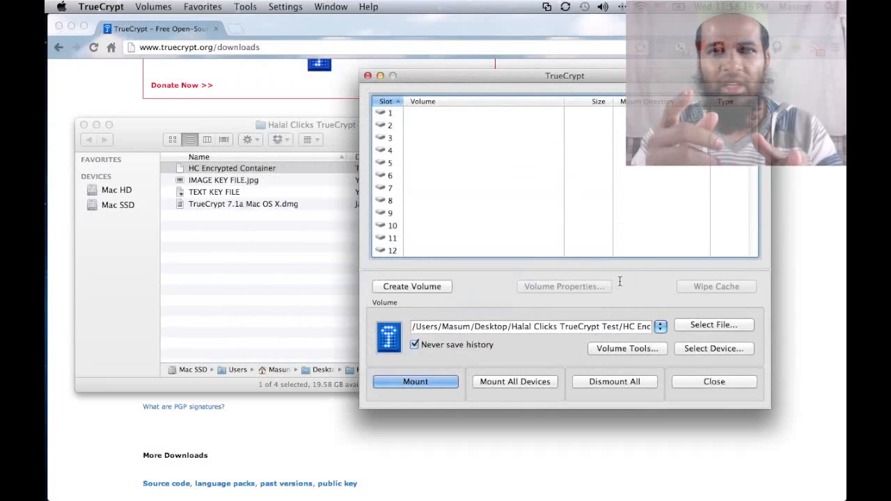
click(459, 385)
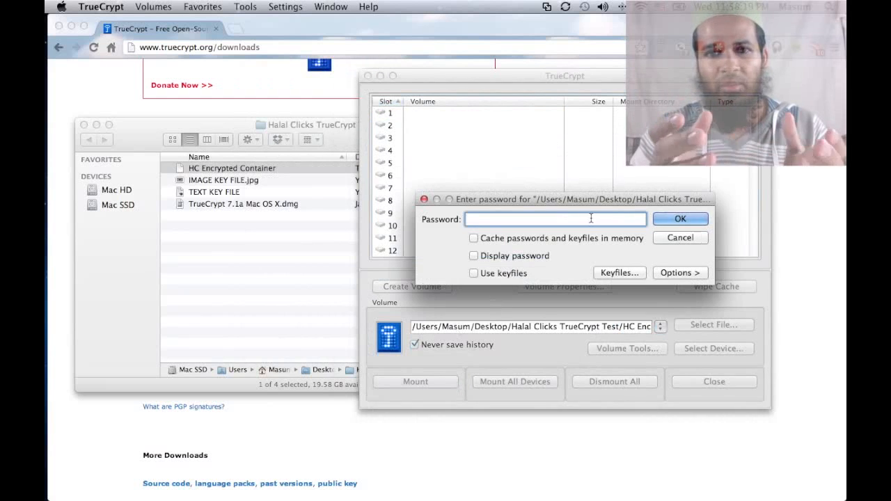
Step: Mount it with the volume password and TEXT KEY FILE as the keyfile
text(1234)
click(473, 255)
click(618, 273)
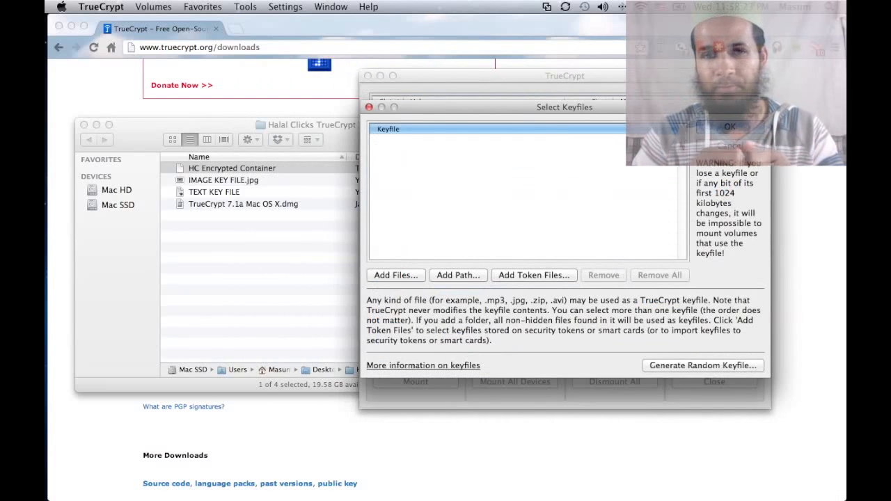
click(395, 275)
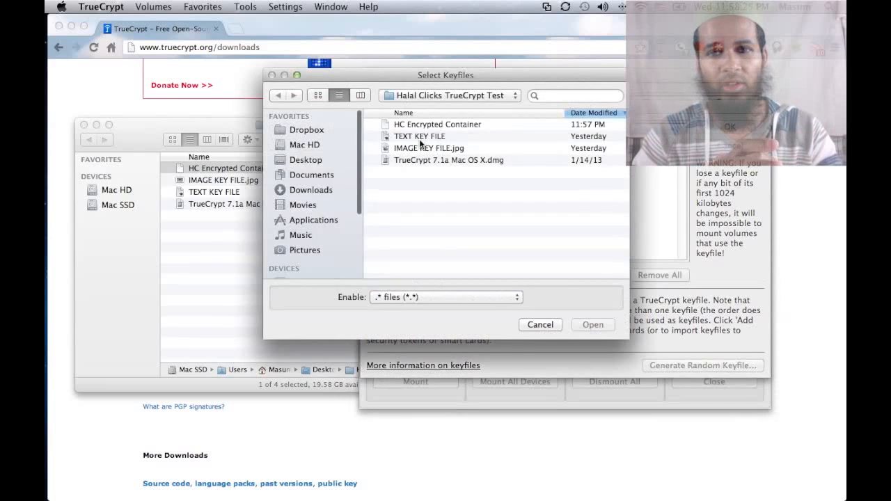
click(424, 138)
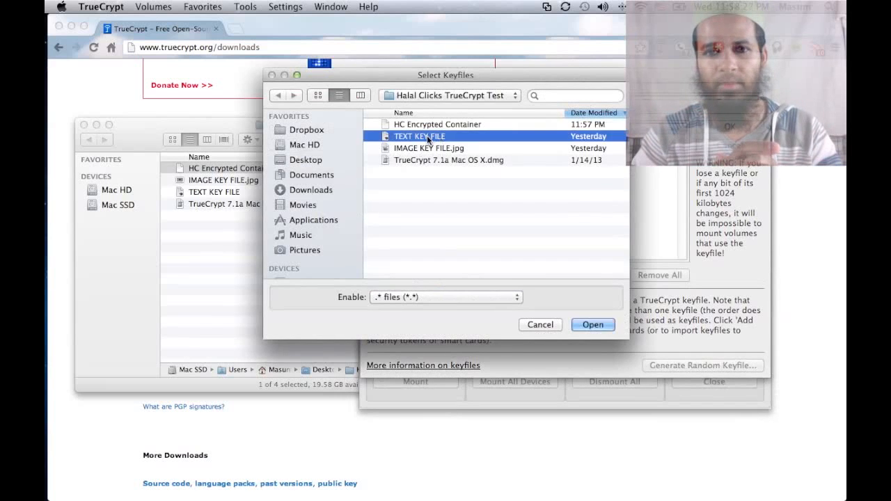
double_click(428, 138)
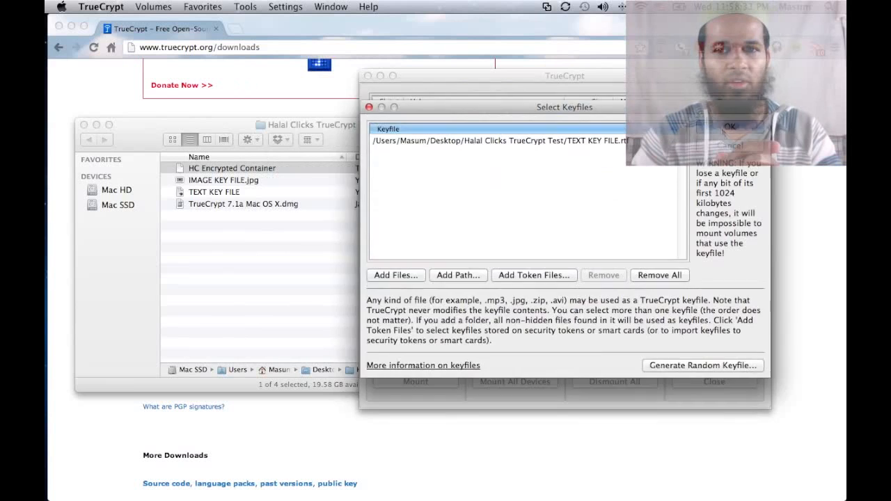
click(729, 126)
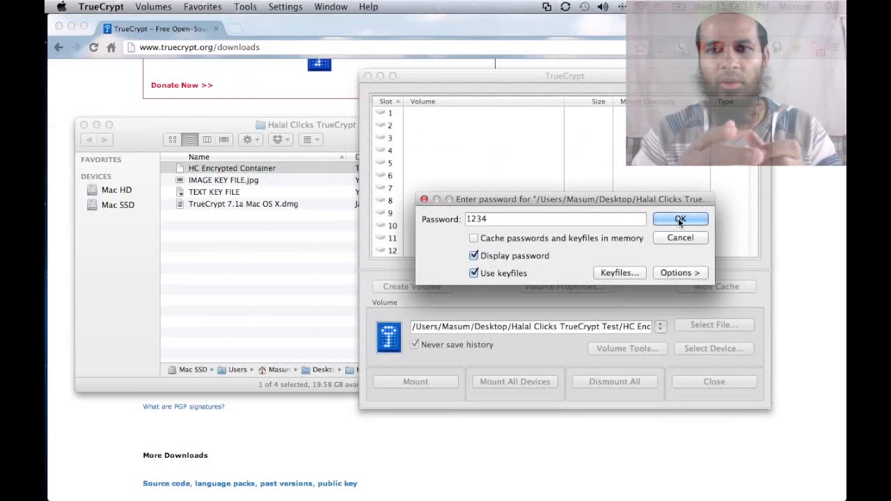
click(679, 219)
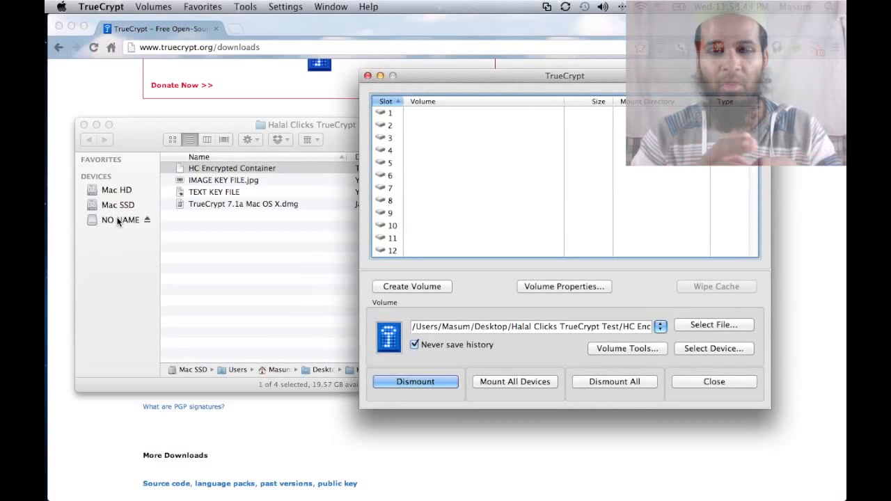
Step: Create a folder named 'Test Folder' on the mounted NO NAME volume
key(super+Tab)
click(119, 221)
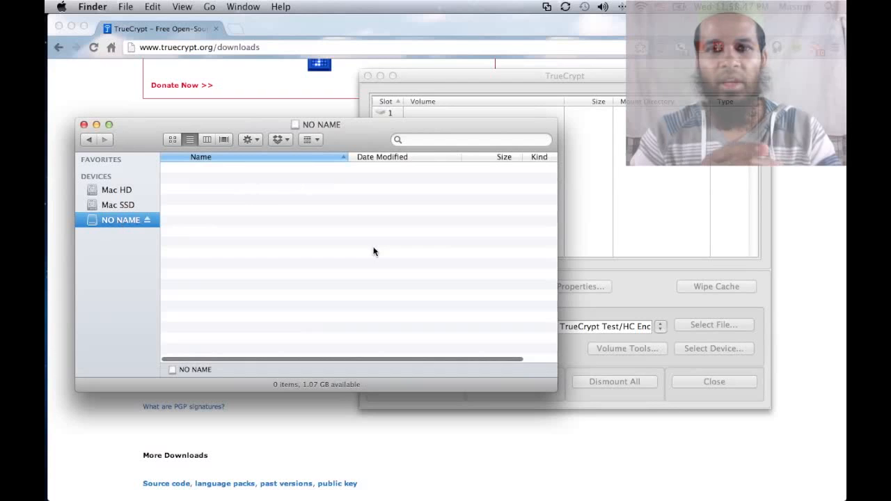
right_click(257, 195)
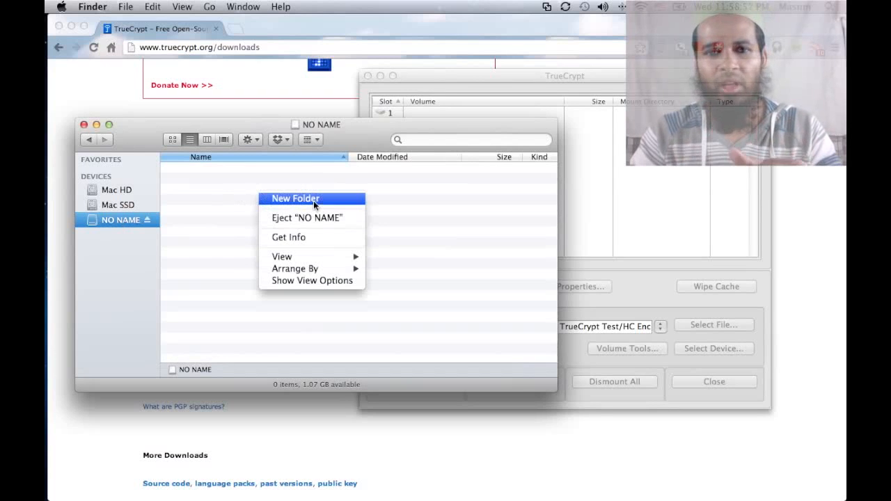
click(314, 202)
text(Test Fol)
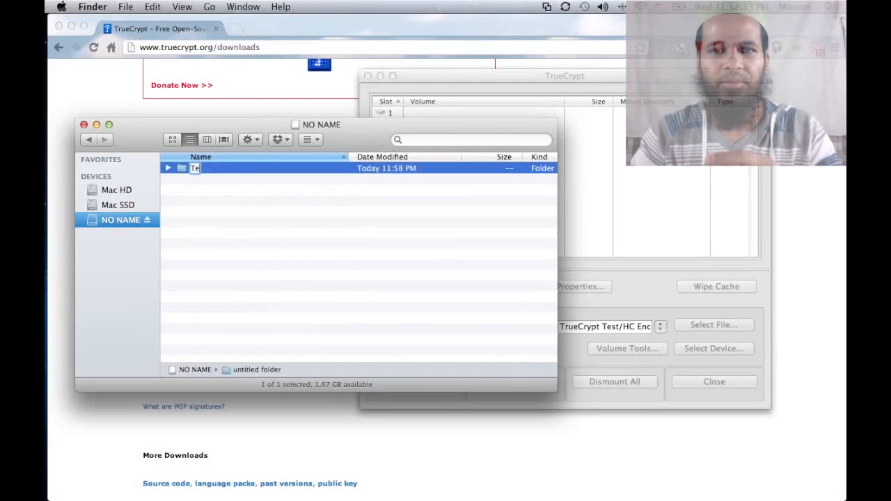
text(der)
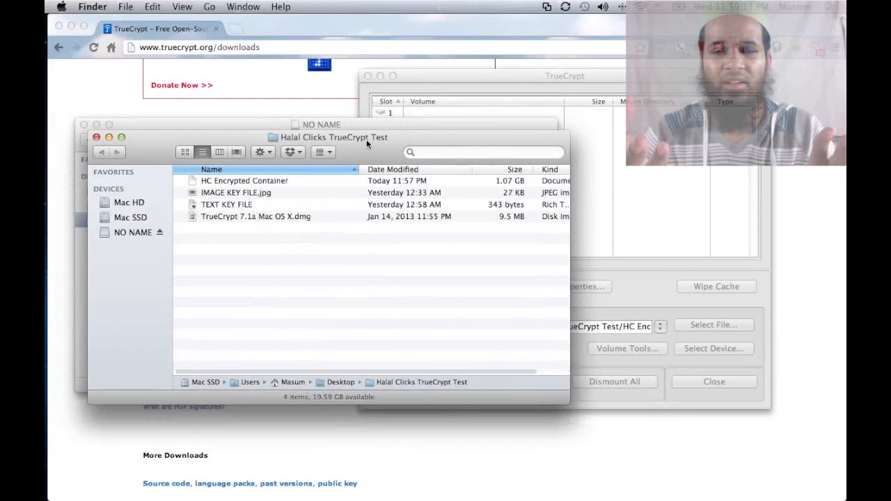
Step: Copy IMAGE KEY FILE.jpg and TEXT KEY FILE onto the NO NAME volume
drag(366, 139, 661, 136)
click(537, 178)
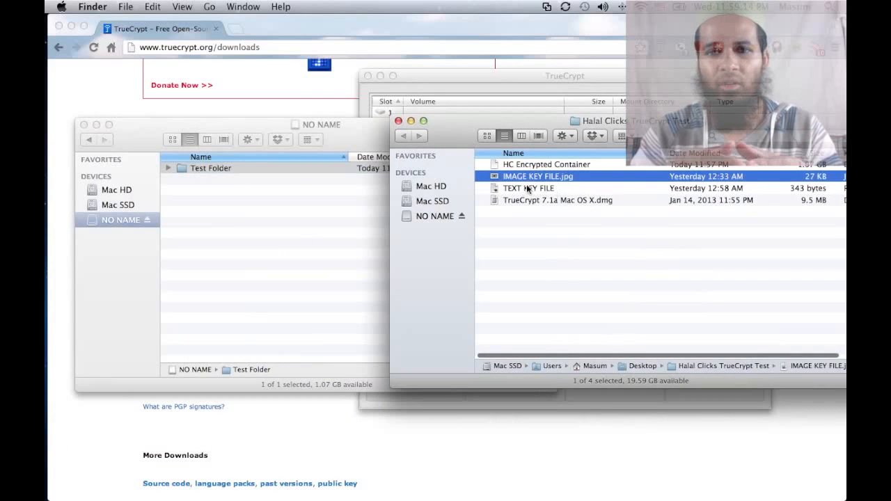
shift+click(528, 189)
drag(528, 189, 275, 221)
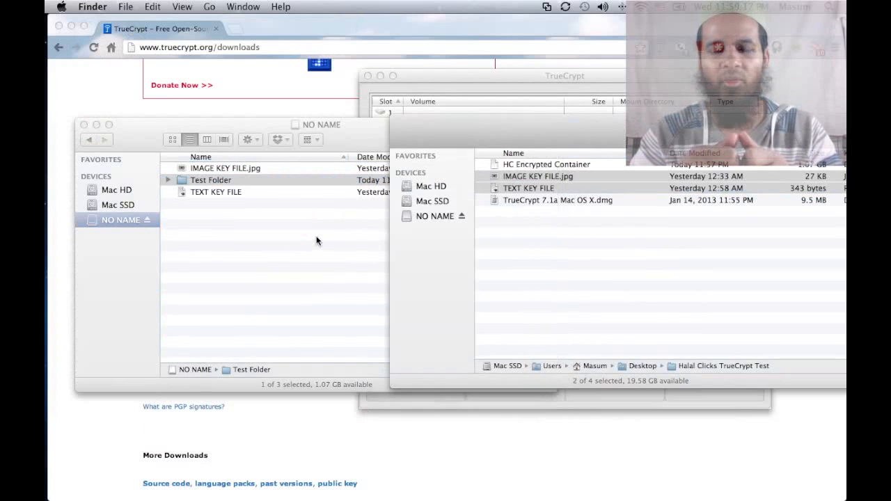
Step: Rename the NO NAME volume to 'HC Encrypt'
click(274, 216)
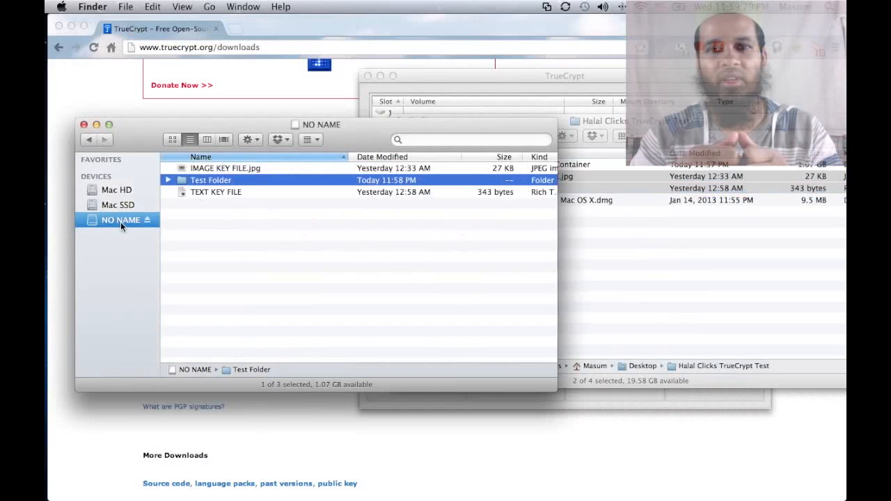
right_click(120, 221)
click(174, 298)
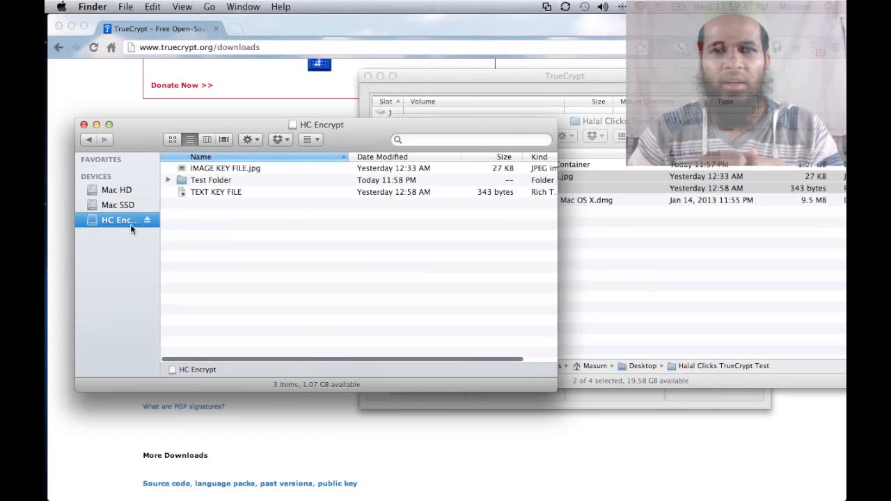
Step: Check the mounted HC Encrypt volume's contents and select slot 5 in TrueCrypt
click(576, 121)
click(577, 90)
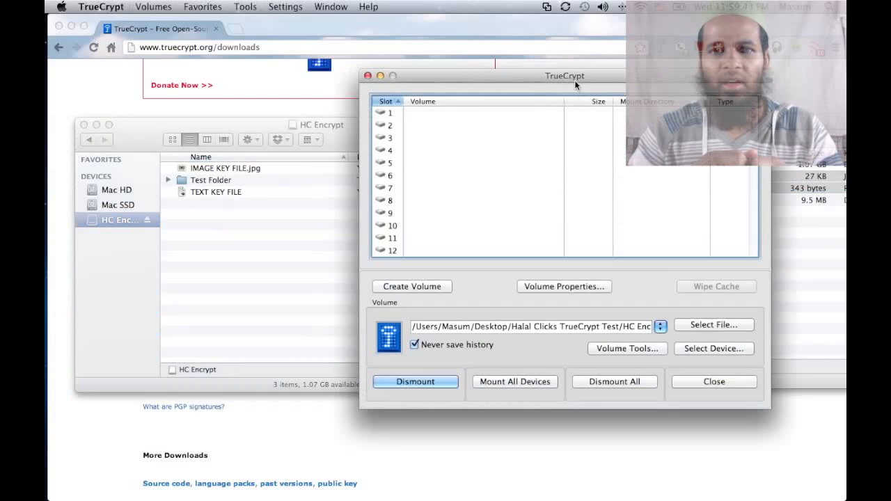
click(123, 243)
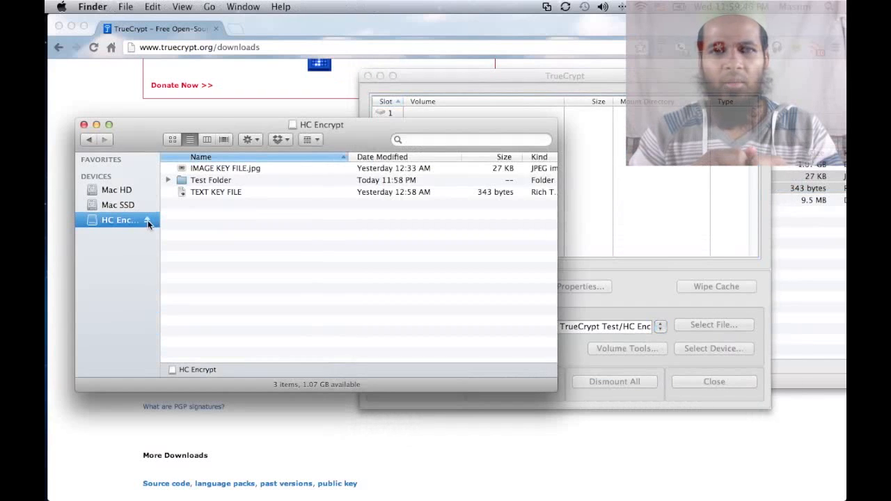
click(599, 127)
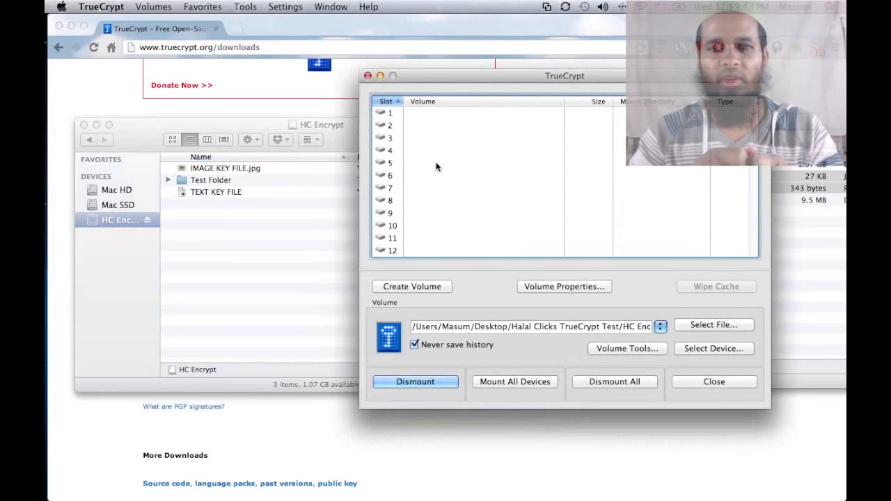
click(442, 165)
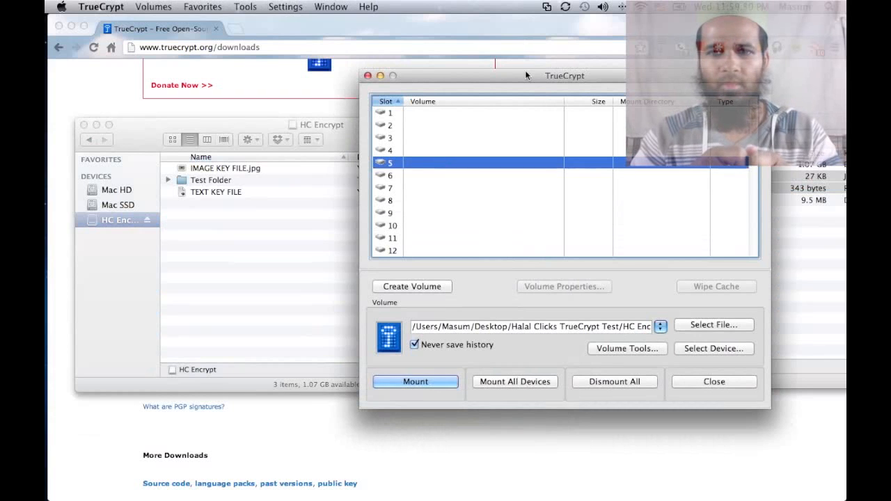
drag(525, 70, 521, 59)
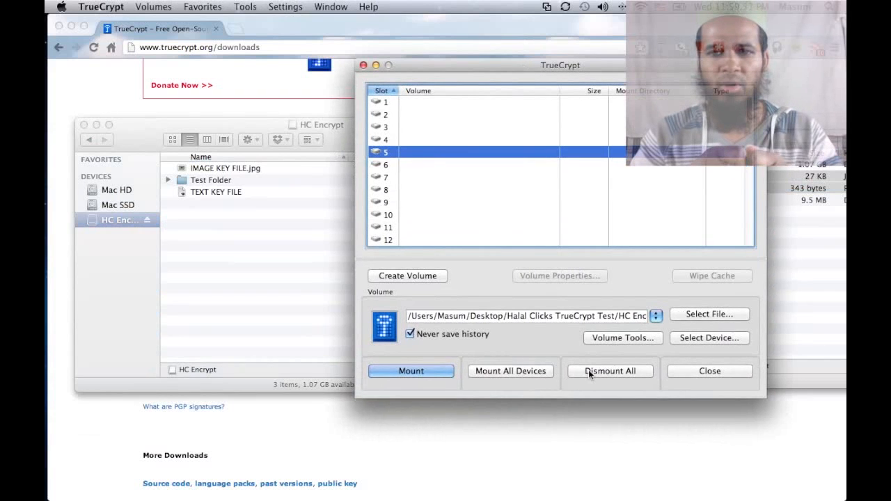
Step: Dismount all encrypted volumes and return to the Halal Clicks TrueCrypt Test folder
click(410, 102)
click(618, 373)
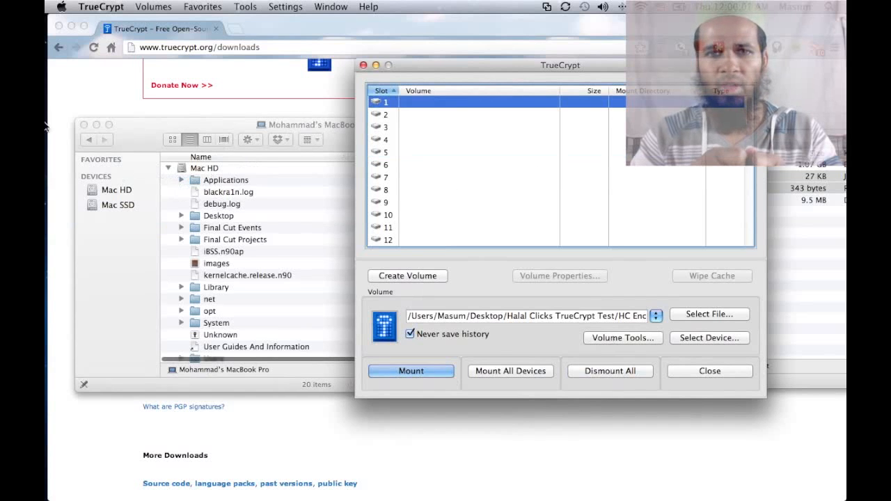
click(83, 125)
drag(800, 122, 527, 89)
Step: Append a period to TEXT KEY FILE in TextEdit and save it, making it 344 bytes
click(292, 160)
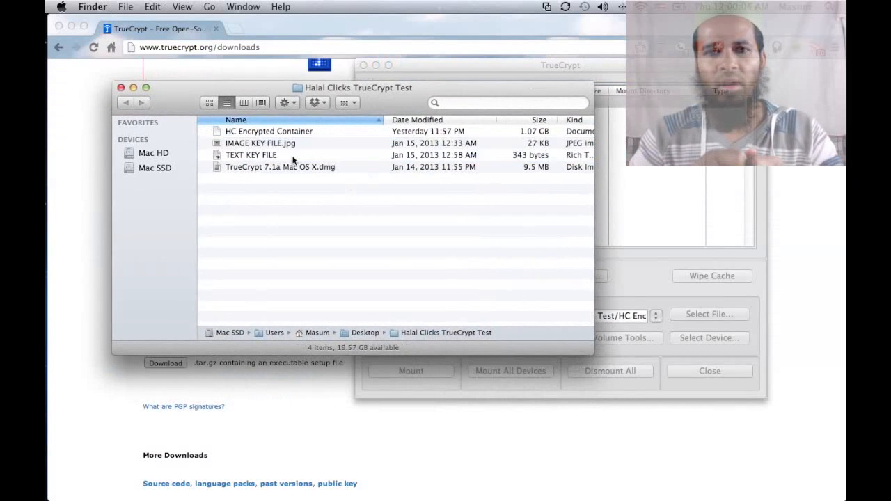
click(291, 157)
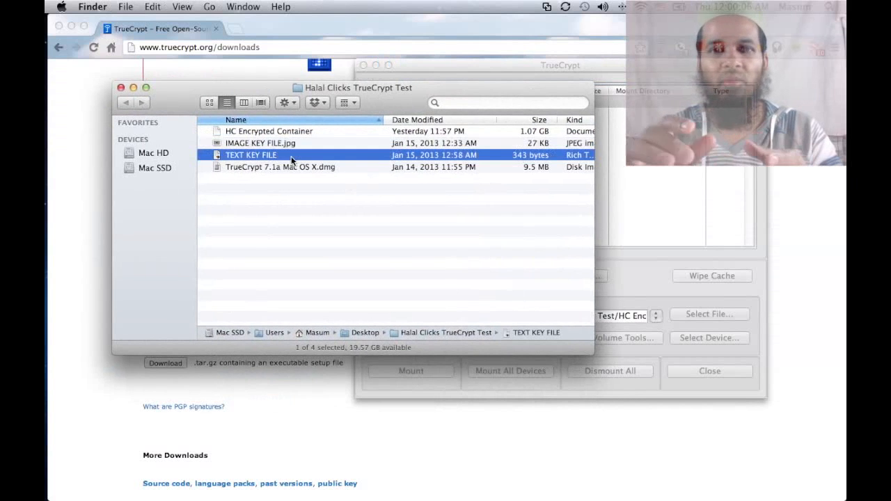
key(super+Down)
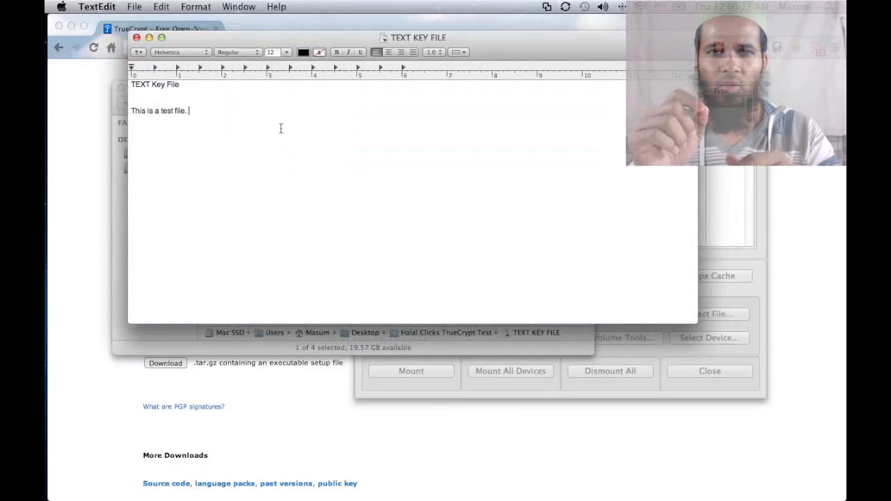
text(.)
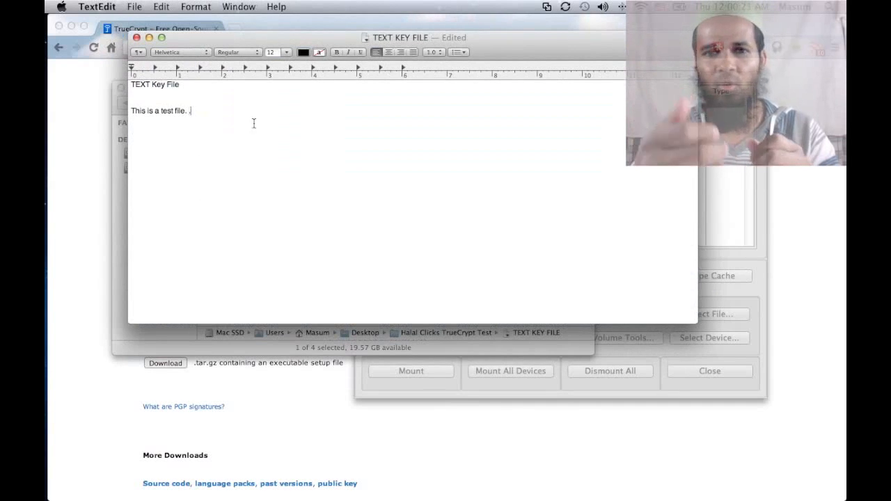
key(super+s)
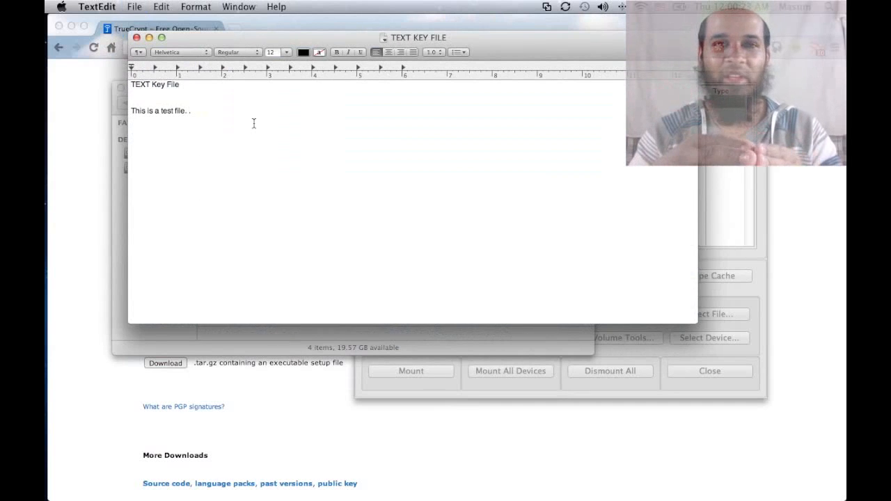
key(super+q)
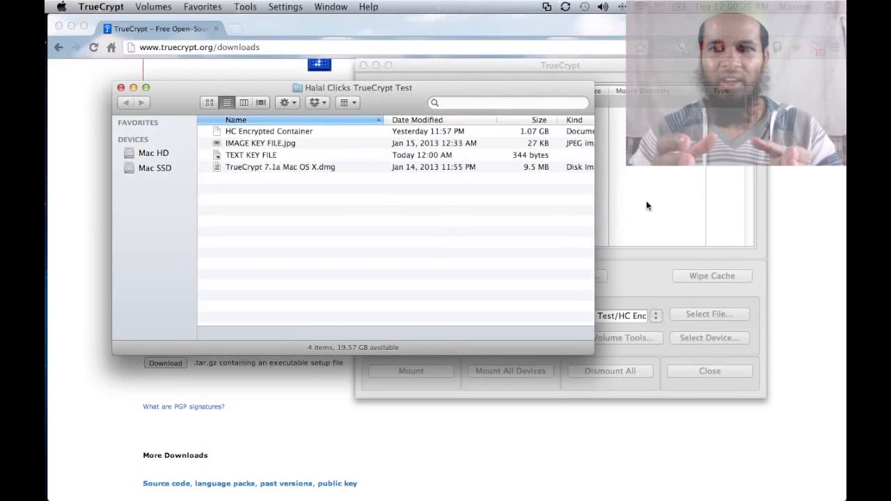
Step: Start mounting the container in TrueCrypt and enter the volume password
click(646, 201)
click(437, 370)
text(test)
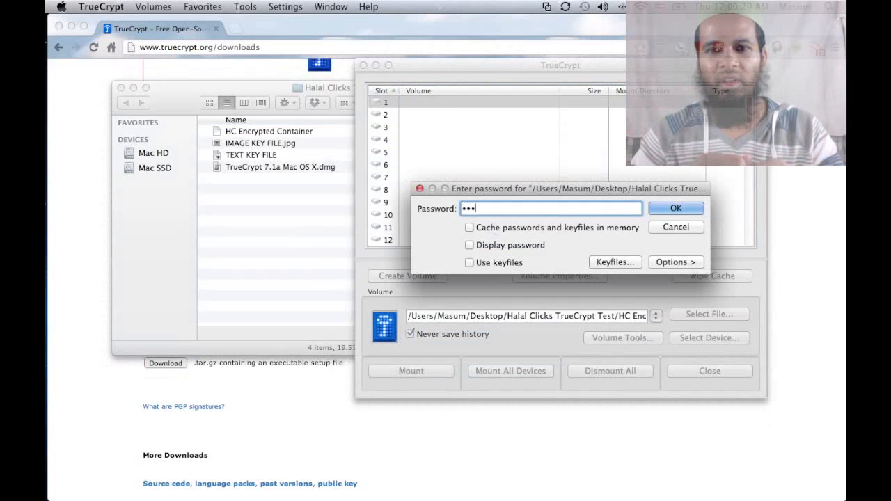
click(508, 244)
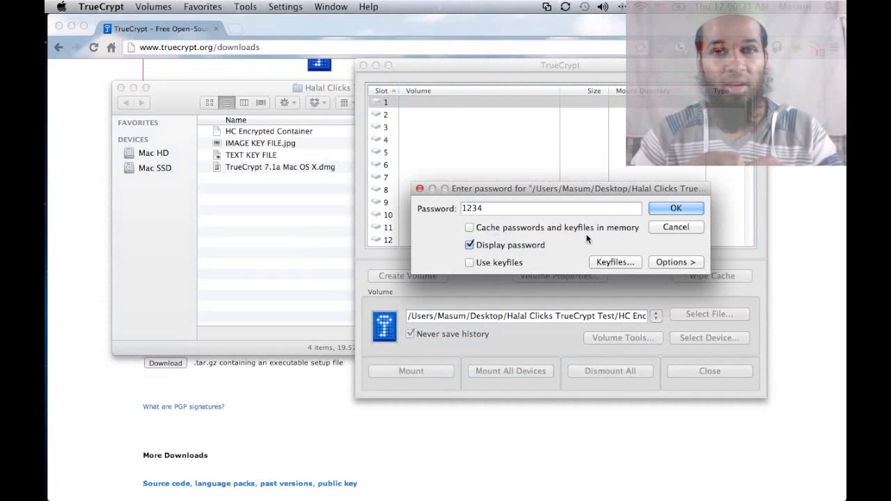
Step: Add the altered TEXT KEY FILE as keyfile, submit, and dismiss the incorrect-keyfile error
click(597, 262)
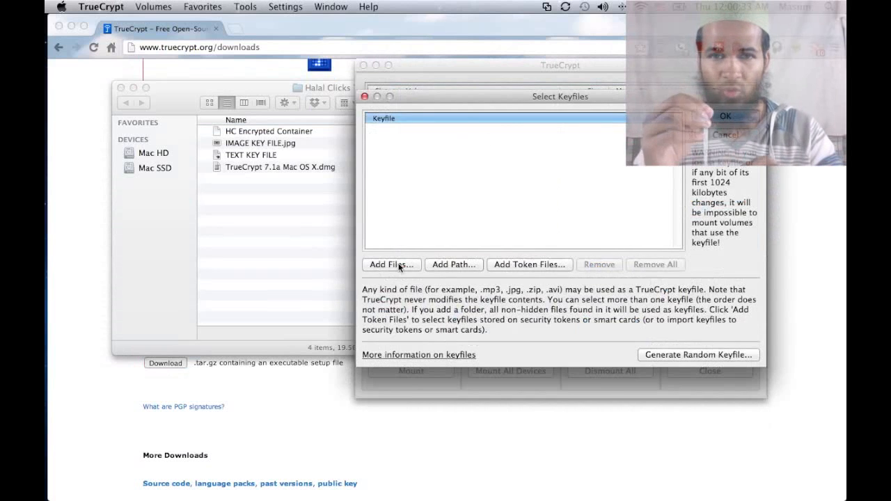
click(393, 265)
click(419, 124)
click(592, 325)
click(725, 116)
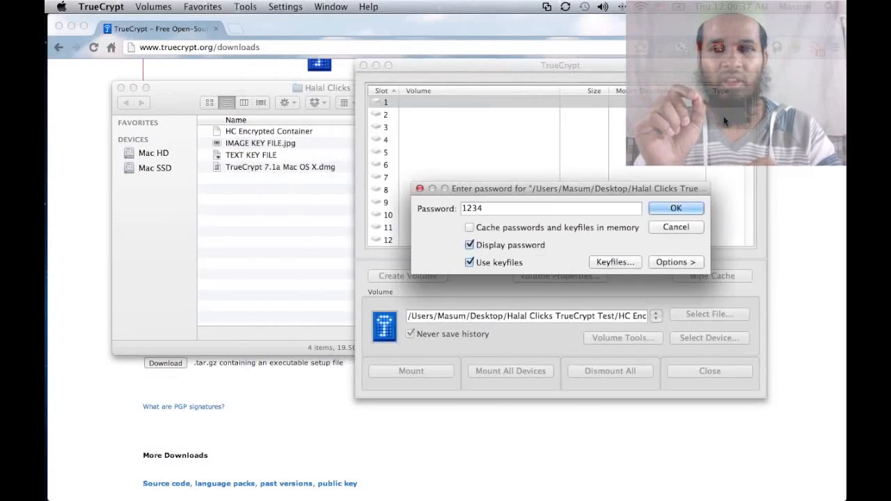
click(675, 206)
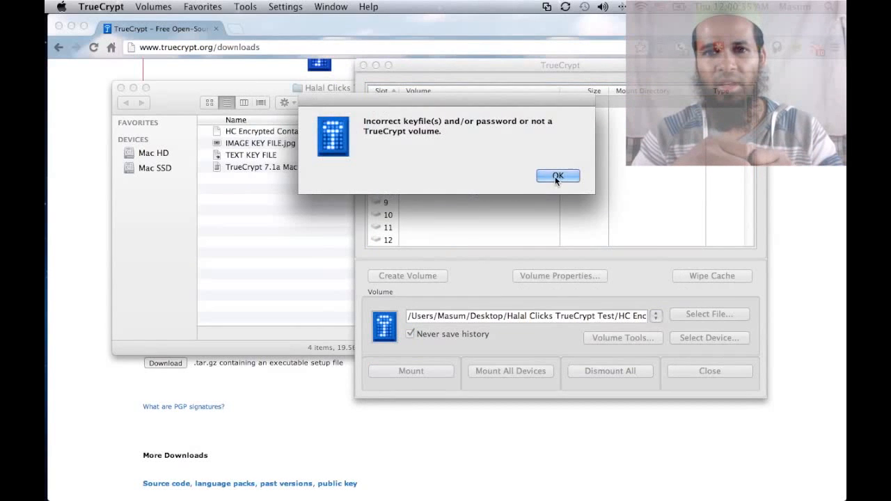
click(557, 176)
click(283, 189)
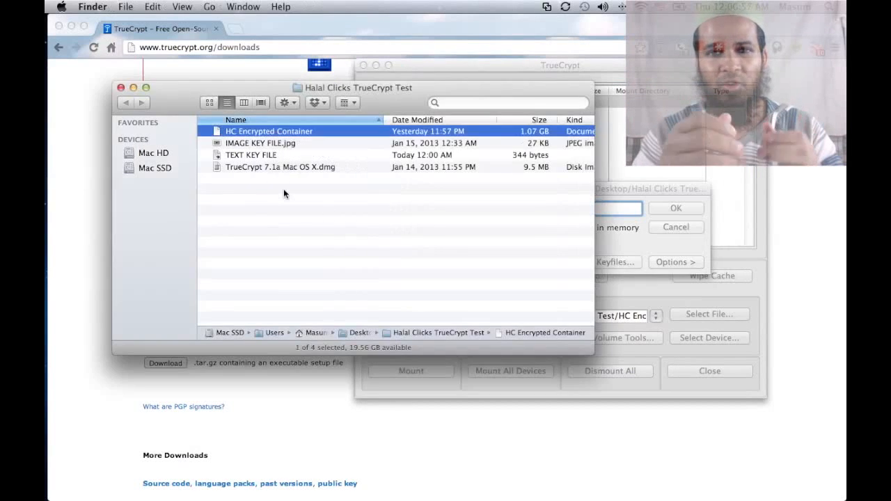
Step: Delete the trailing period from TEXT KEY FILE and save it, restoring 343 bytes
key(Down)
key(Down)
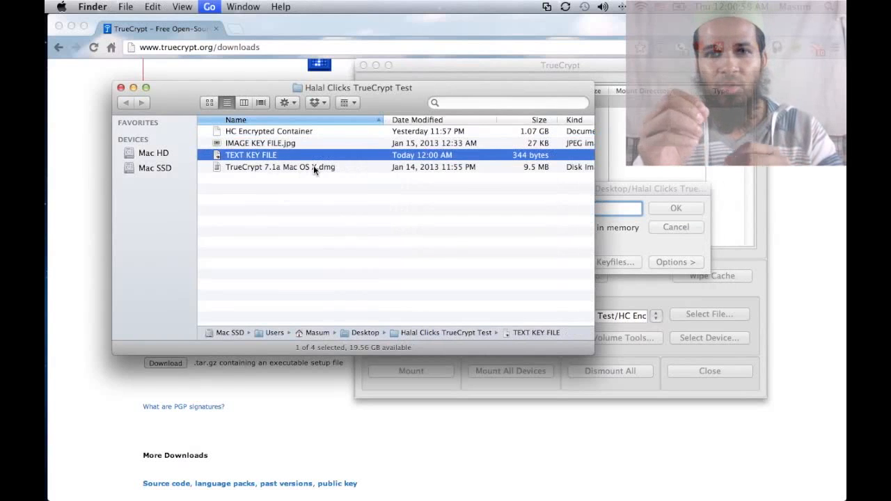
key(super+Down)
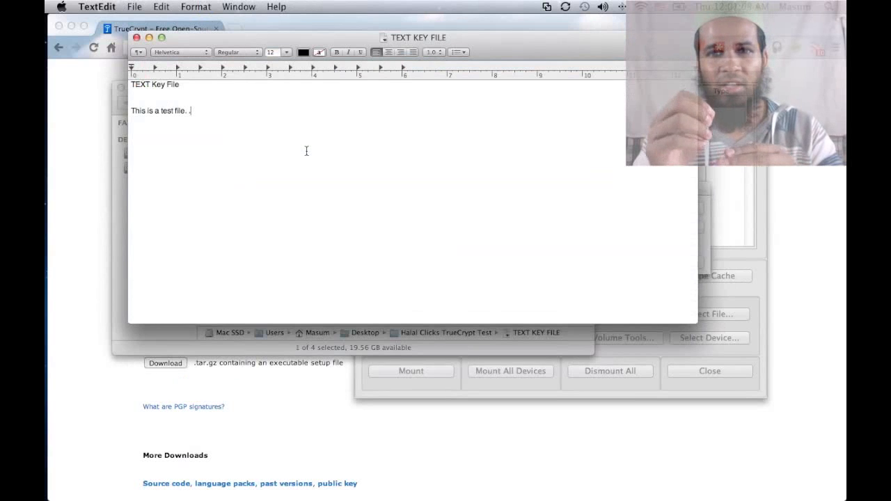
key(BackSpace)
key(super+s)
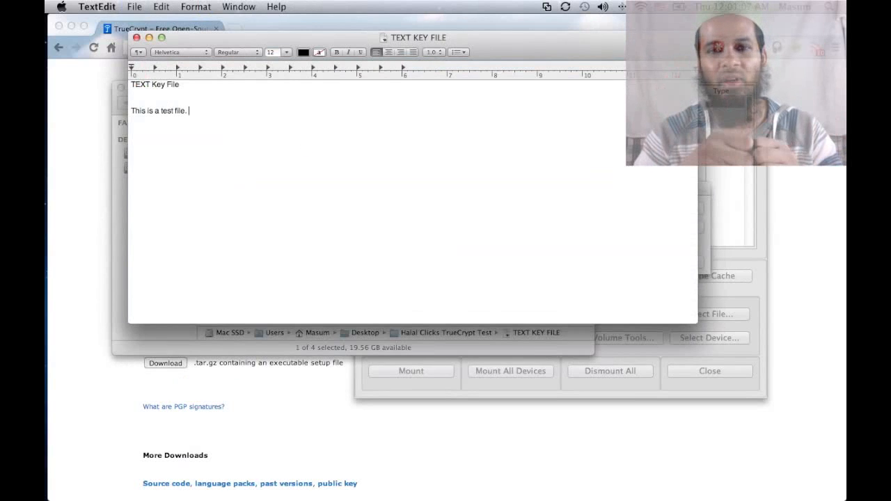
key(super+q)
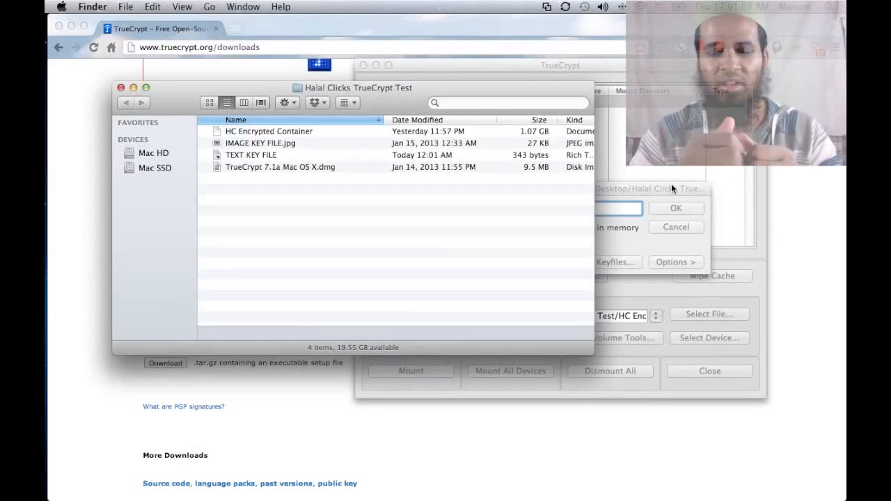
Step: Confirm TEXT KEY FILE is still the keyfile in TrueCrypt's mount password prompt
click(671, 186)
click(615, 262)
click(726, 116)
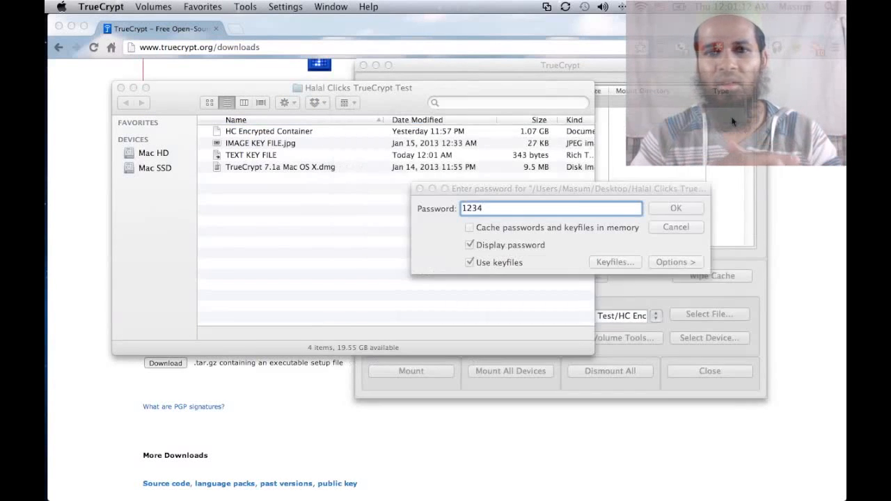
Step: Mount the container as HC ENCRYPT (1023 MB) and browse it in Finder
click(648, 208)
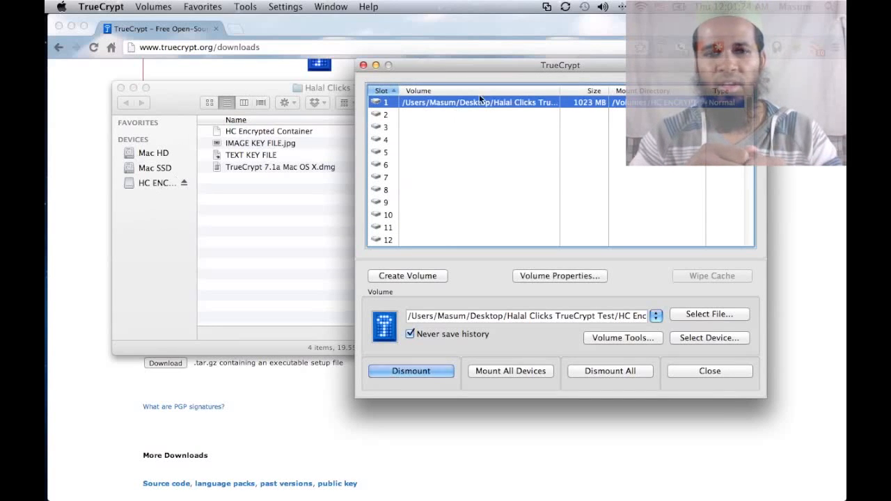
click(149, 182)
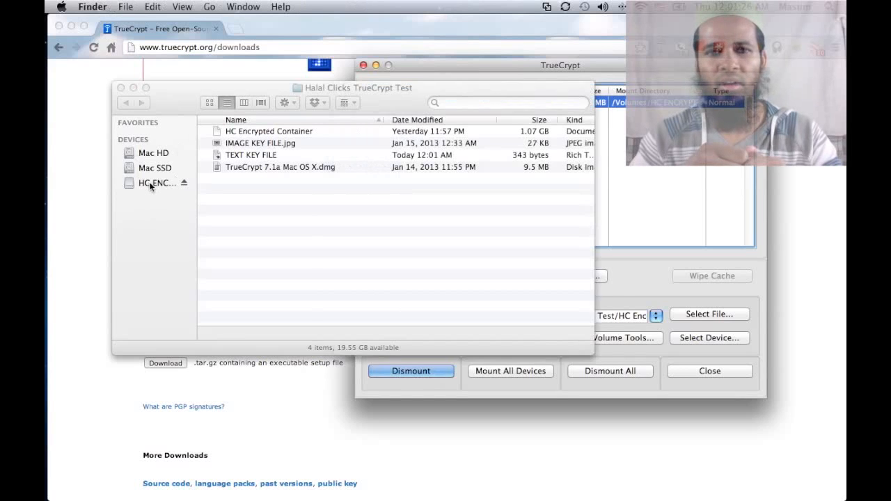
click(149, 182)
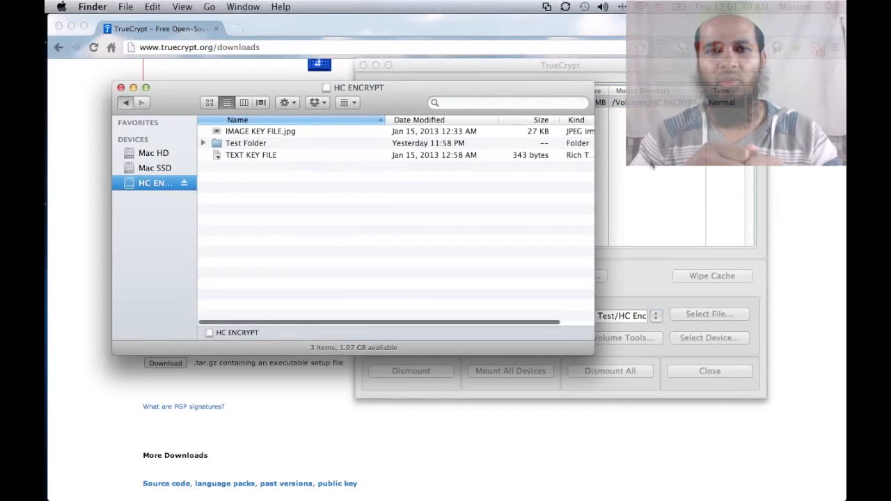
click(139, 104)
click(632, 181)
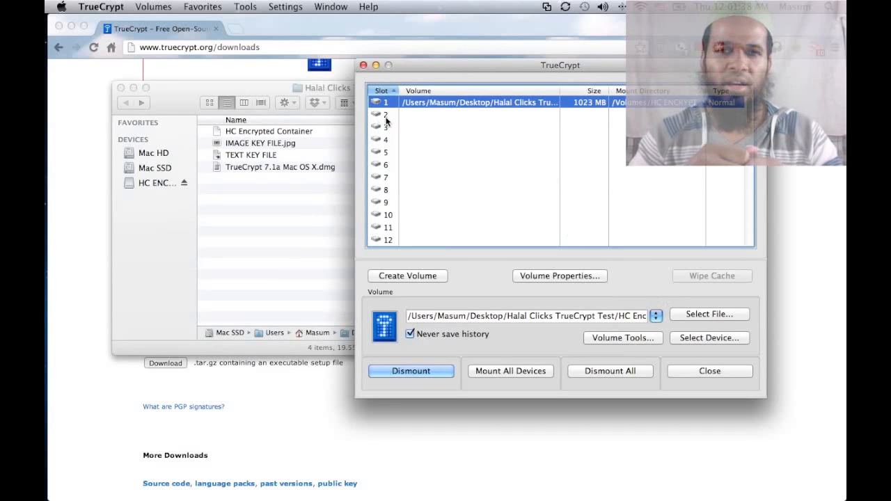
Step: Open Add/Remove Keyfiles for the volume and enter its current password
click(647, 338)
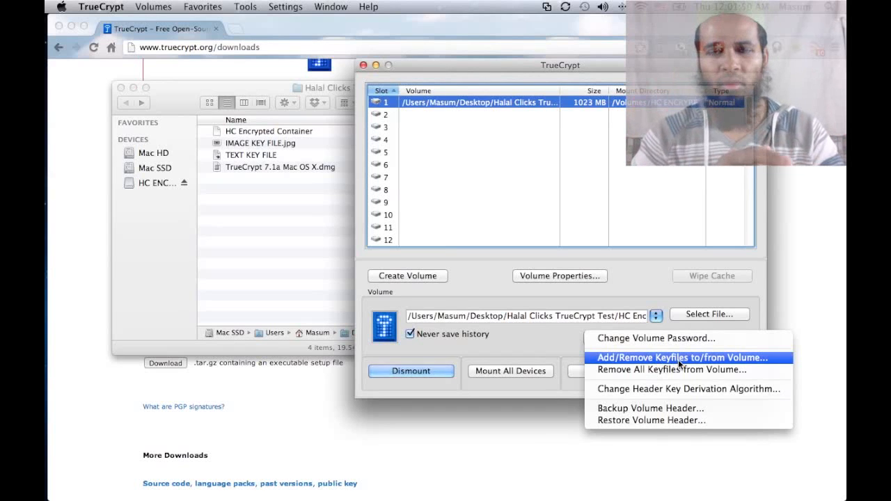
click(678, 359)
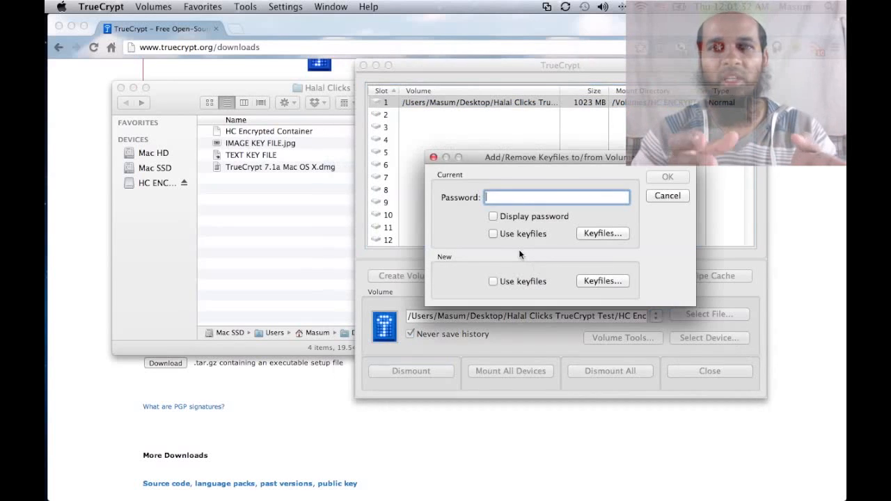
text(abcd)
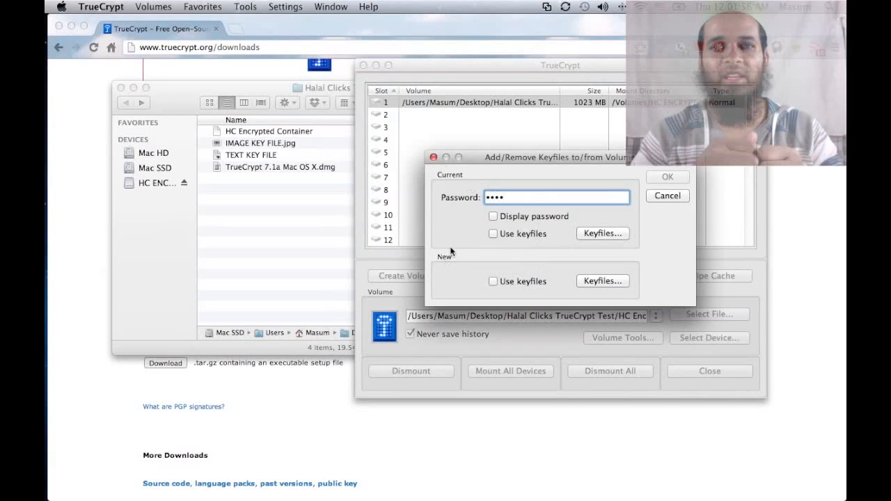
click(506, 214)
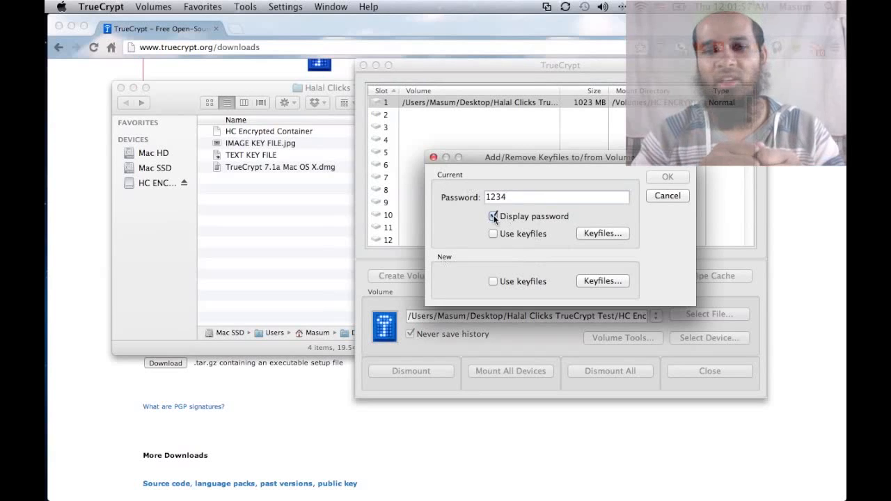
Step: Set TEXT KEY FILE as the volume's current keyfile
click(597, 233)
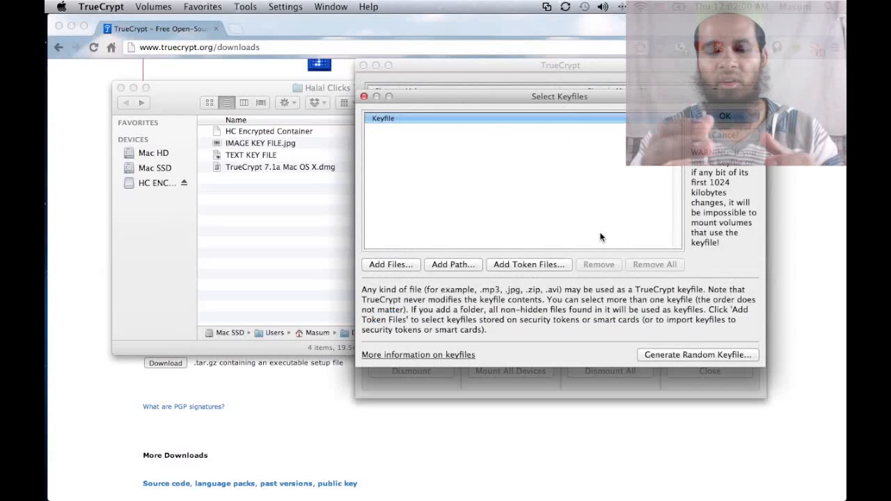
click(402, 266)
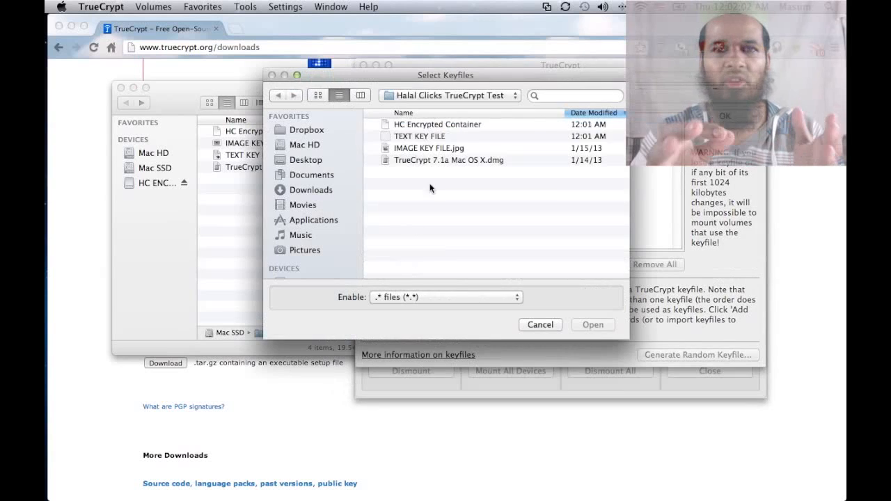
click(429, 138)
double_click(429, 138)
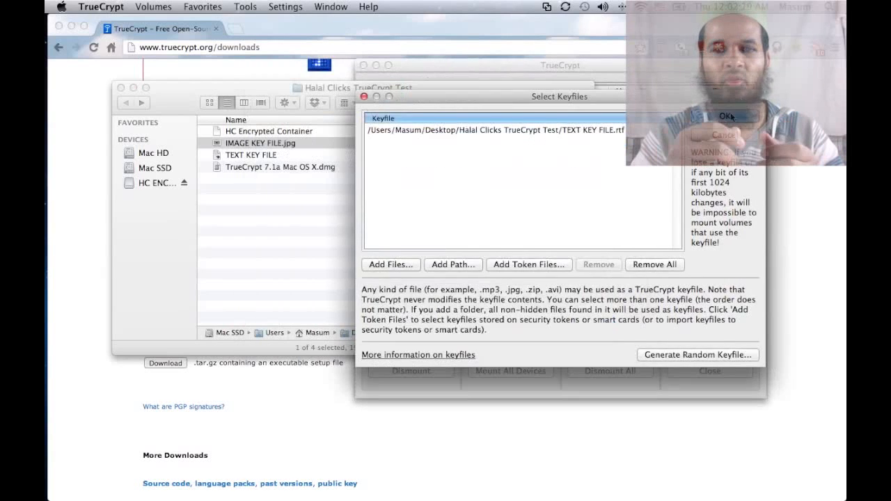
click(724, 116)
Step: Set IMAGE KEY FILE.jpg as the new keyfile and apply the change
click(515, 282)
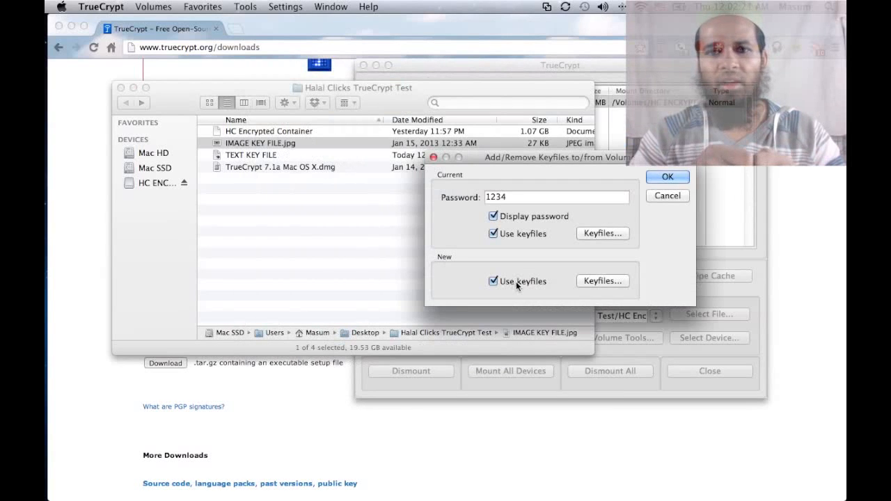
click(601, 281)
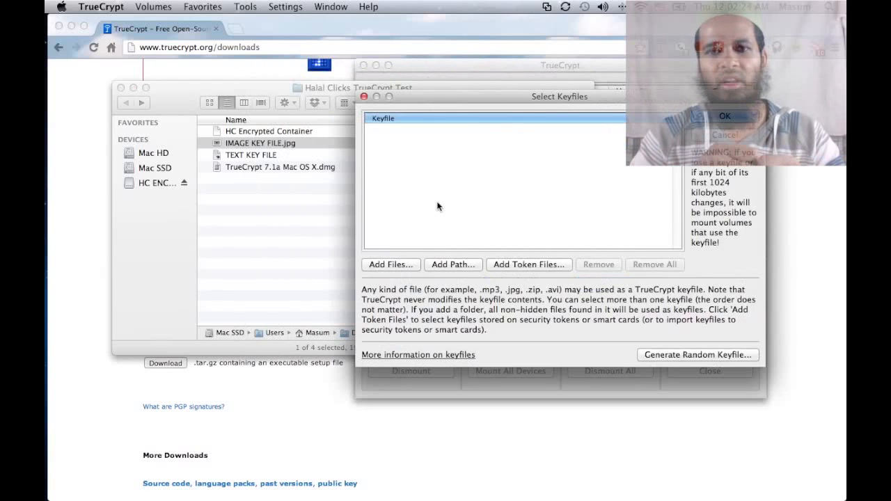
click(398, 376)
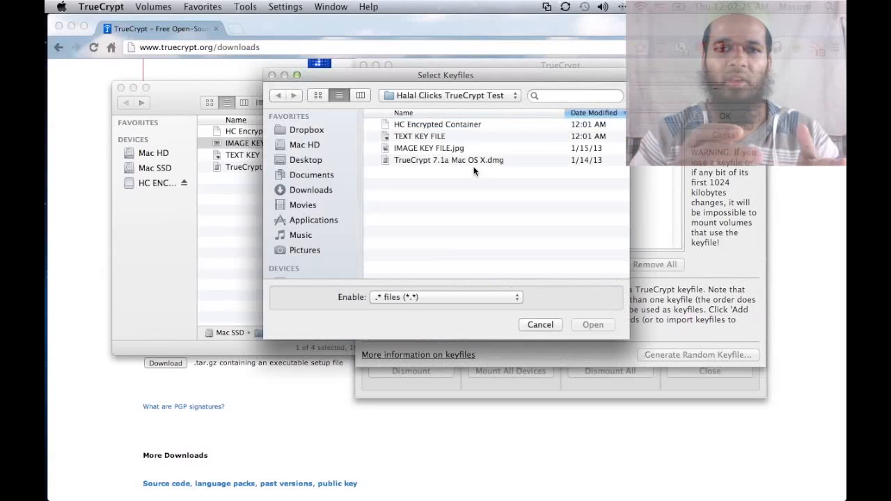
double_click(432, 147)
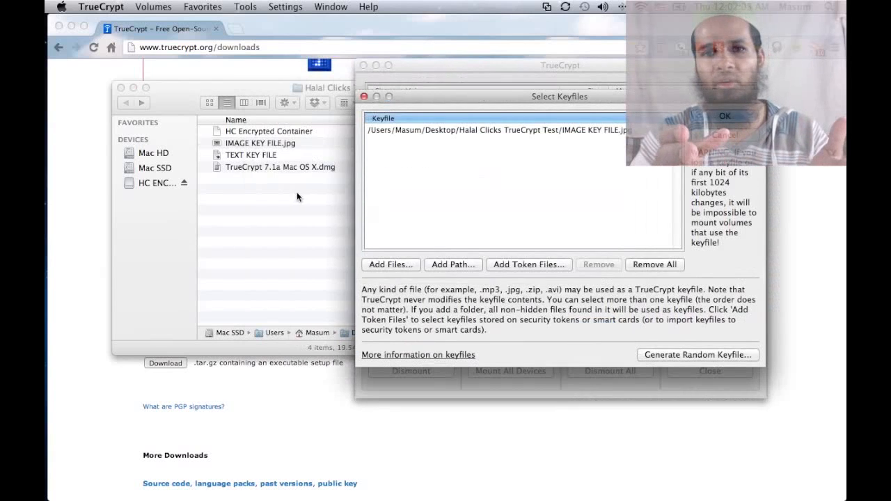
click(296, 195)
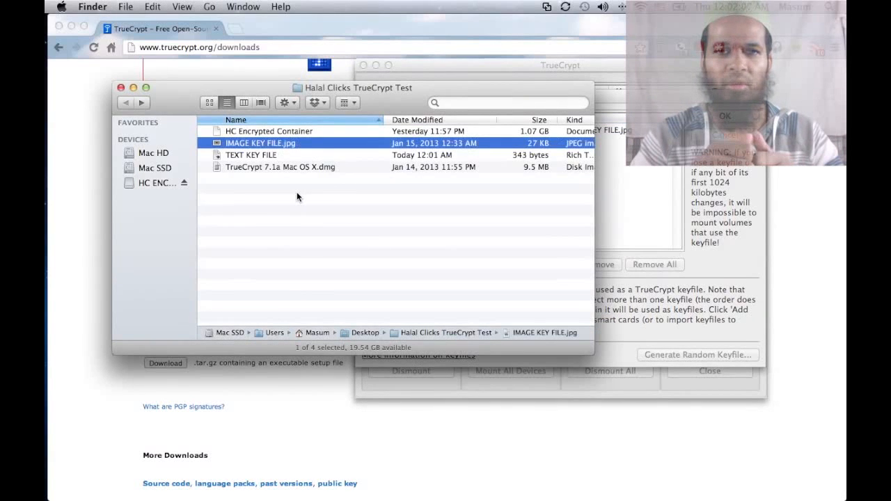
key(space)
key(space)
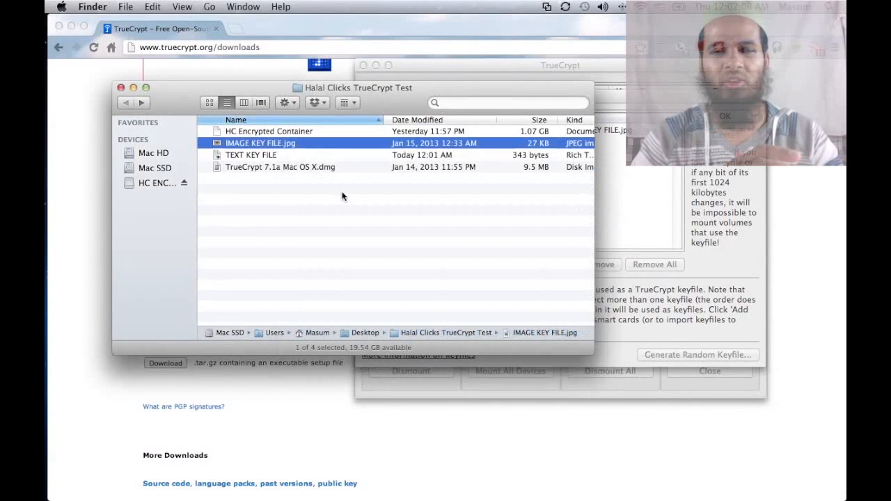
click(639, 201)
key(Return)
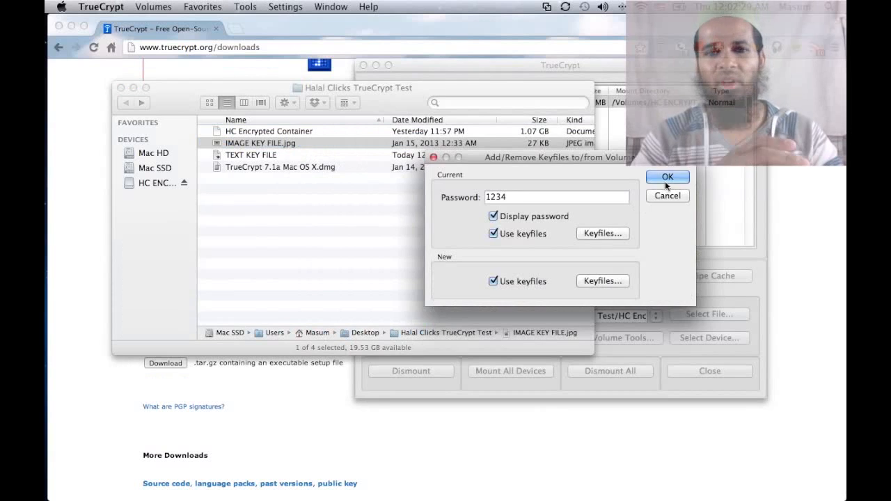
click(664, 179)
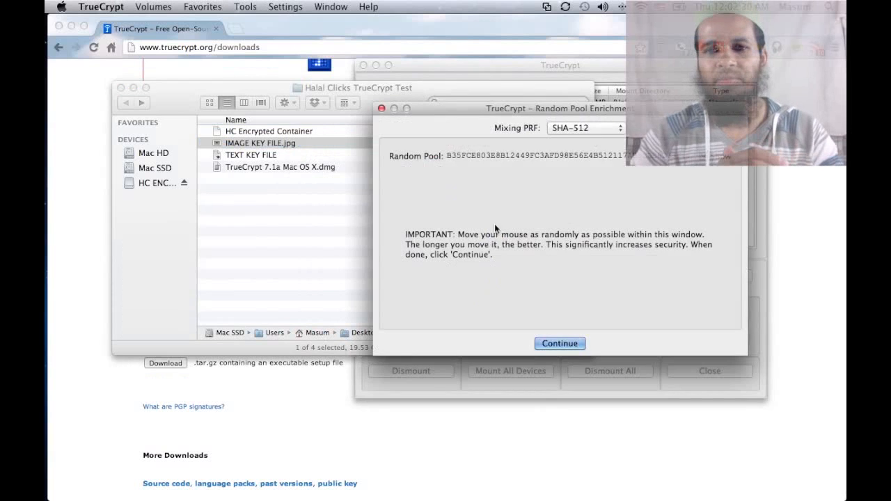
click(559, 343)
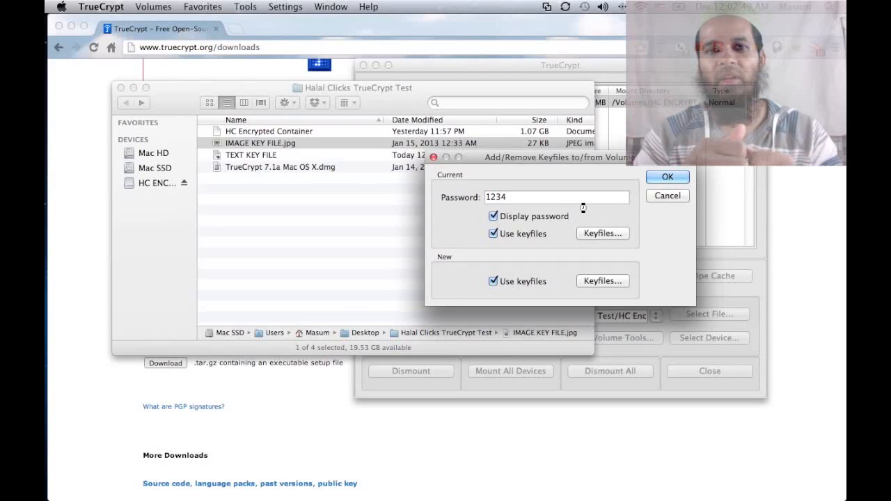
Step: Preview IMAGE KEY FILE.jpg in Finder and acknowledge the keyfile success alert
click(342, 146)
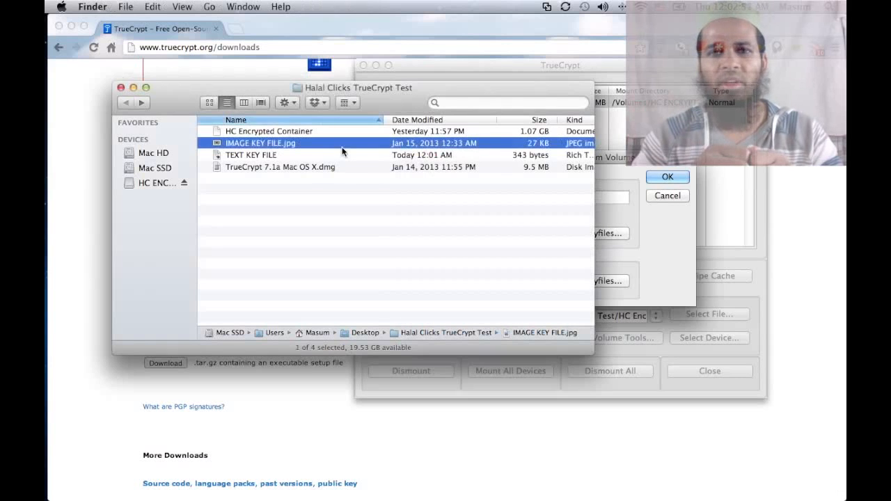
key(space)
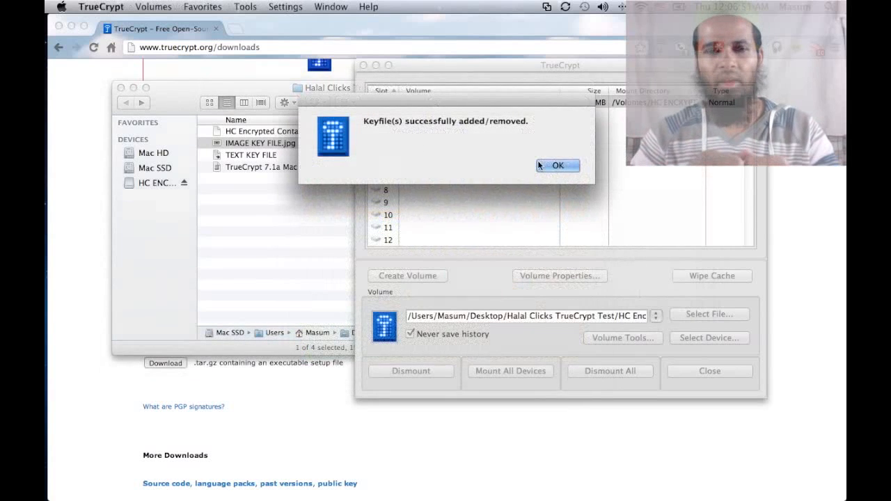
click(557, 166)
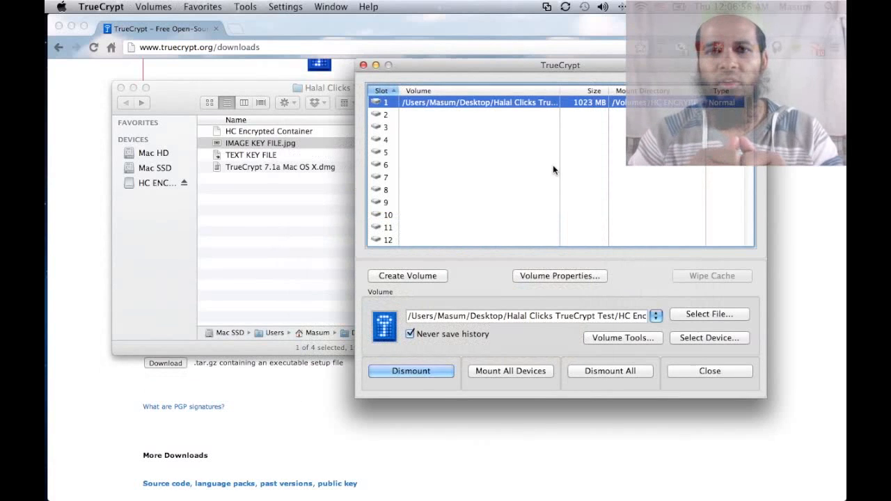
Step: Dismount the volume and start remounting it with the volume password
drag(512, 69, 544, 66)
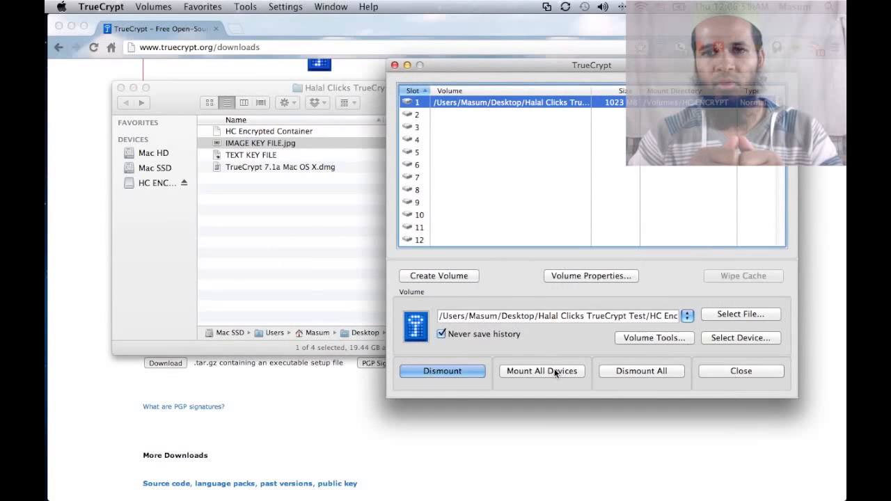
click(634, 371)
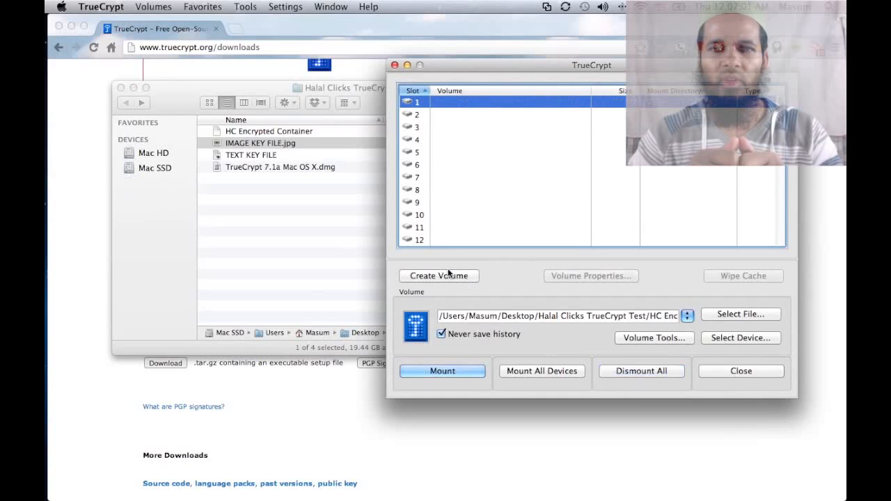
click(466, 371)
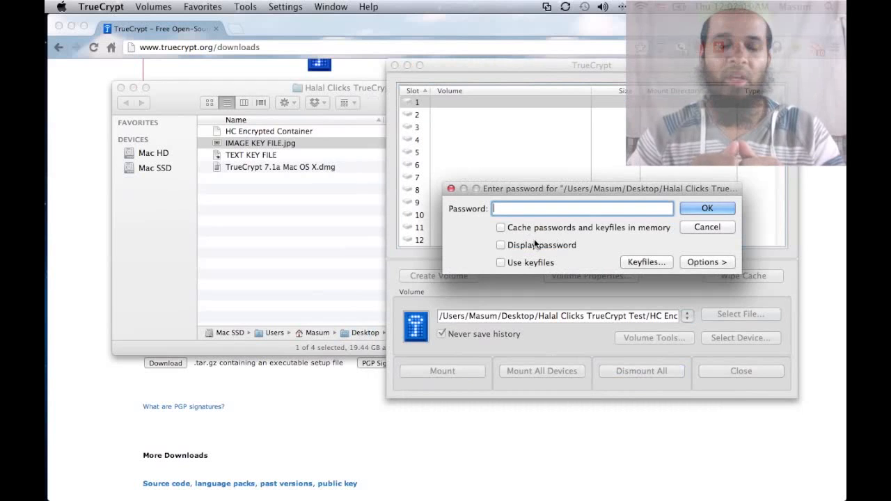
click(539, 241)
text(1234)
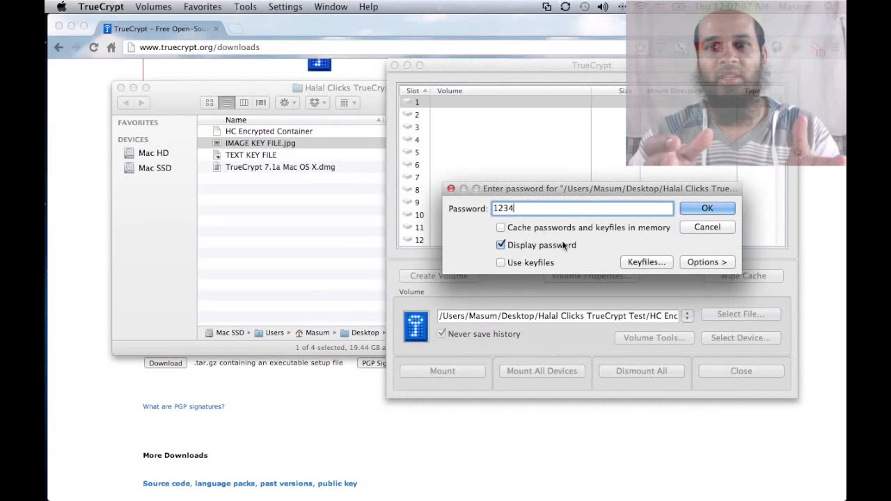
click(651, 268)
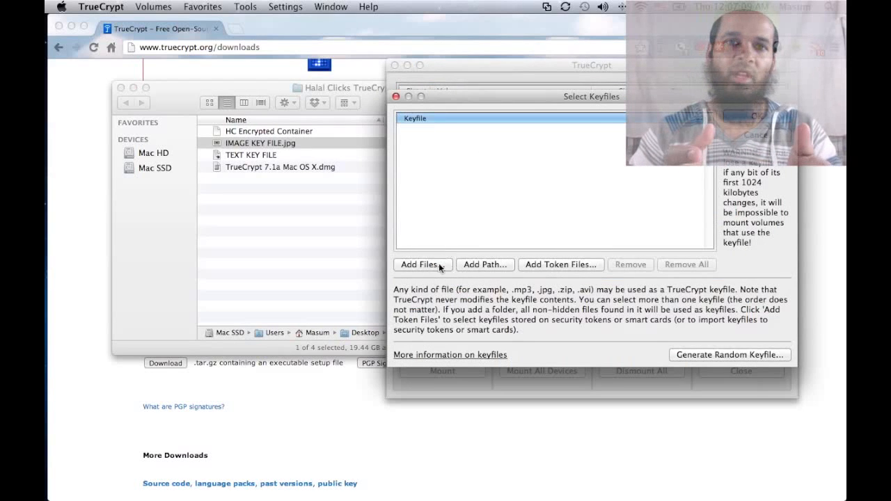
Step: Add IMAGE KEY FILE.jpg as the keyfile and mount the volume in slot 1
click(438, 263)
click(440, 148)
double_click(440, 149)
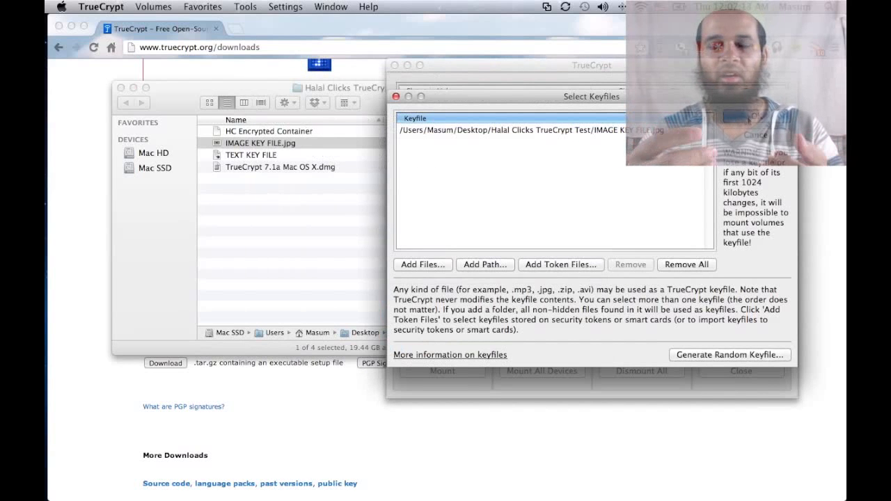
click(729, 120)
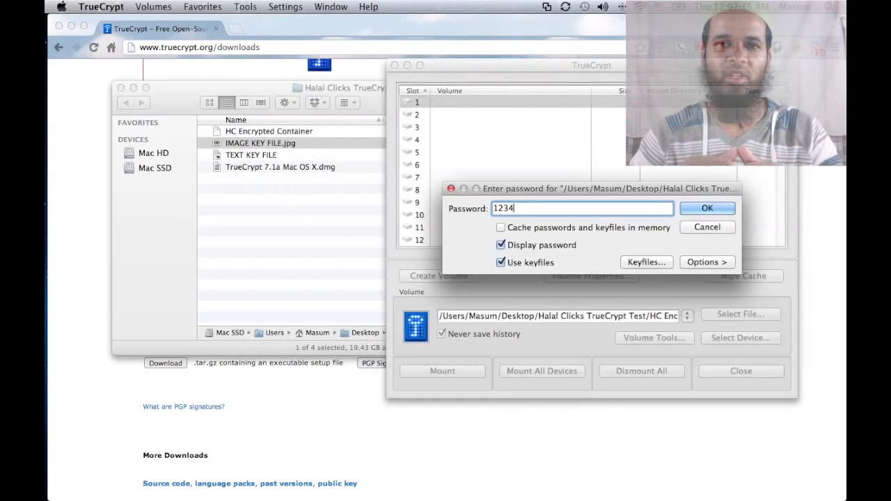
click(704, 208)
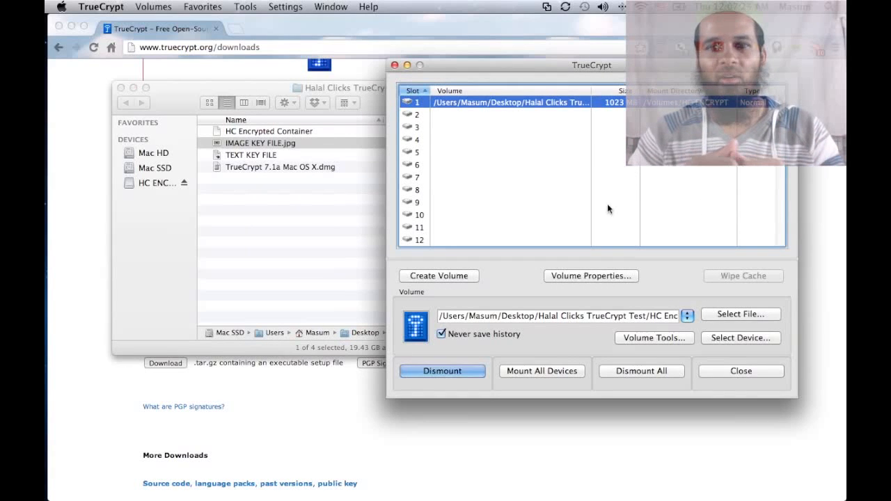
Step: Open the mounted HC ENCRYPT volume to check its files, then go back to the test folder
click(148, 184)
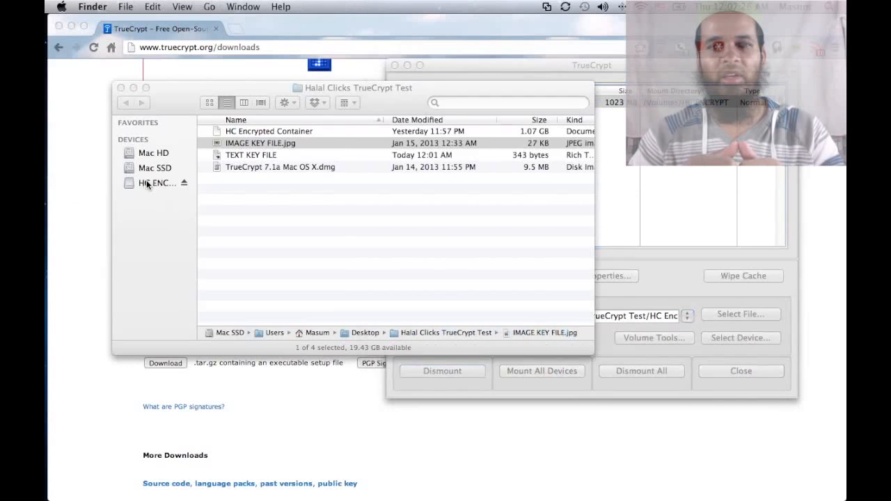
click(148, 184)
drag(291, 164, 304, 216)
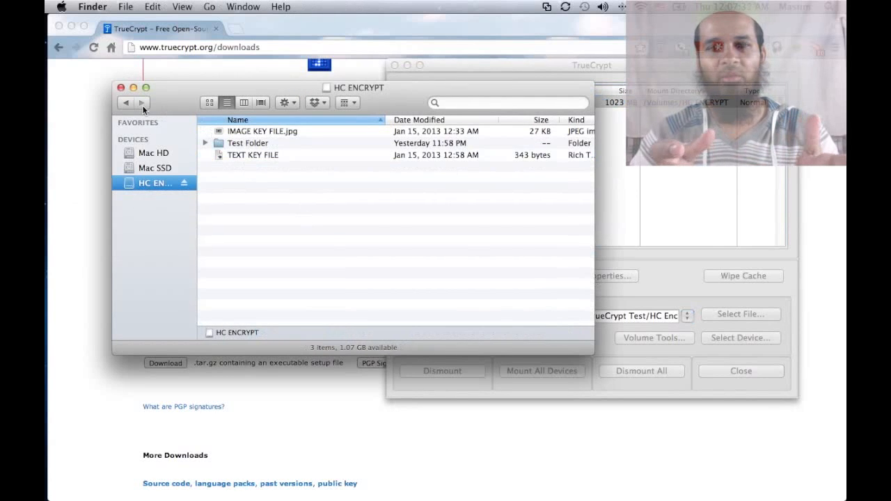
click(125, 103)
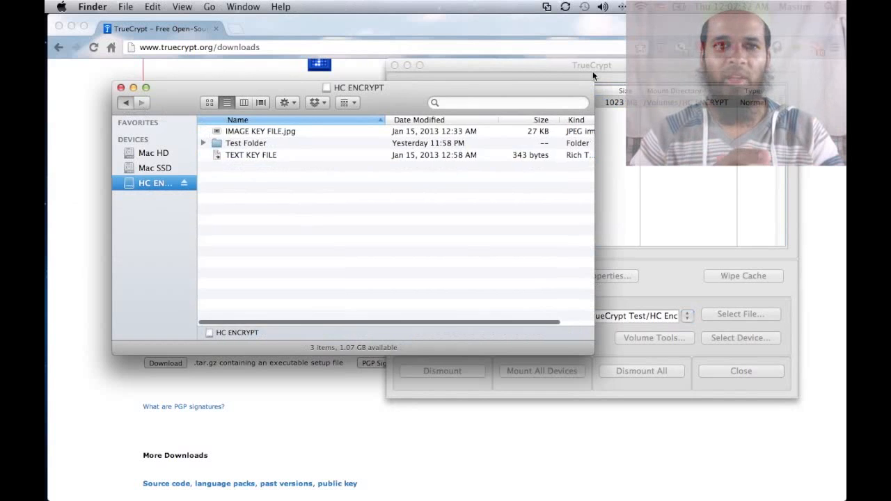
Step: Open IMAGE KEY FILE.jpg from the Halal Clicks TrueCrypt Test folder in Preview
click(592, 68)
click(285, 144)
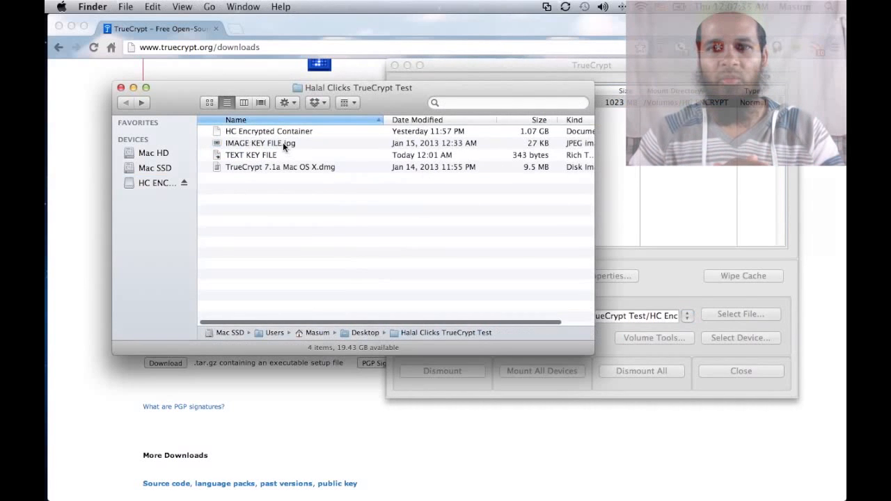
click(283, 144)
key(super+bracketright)
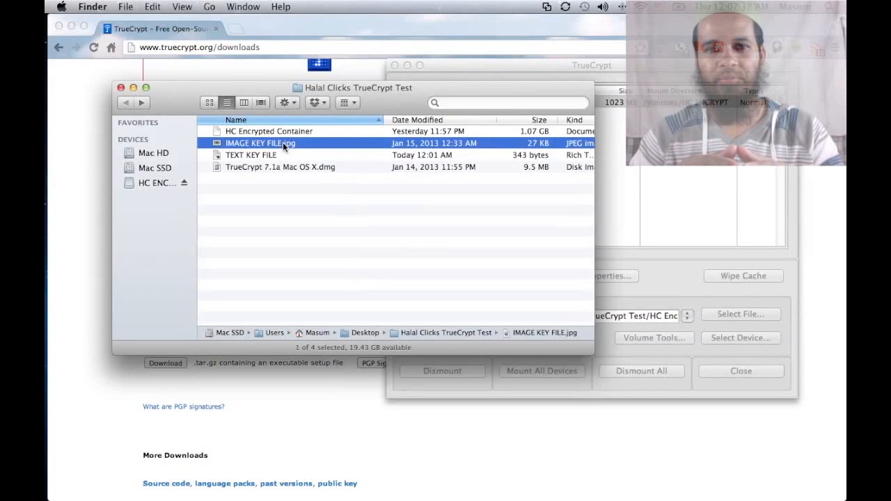
double_click(283, 144)
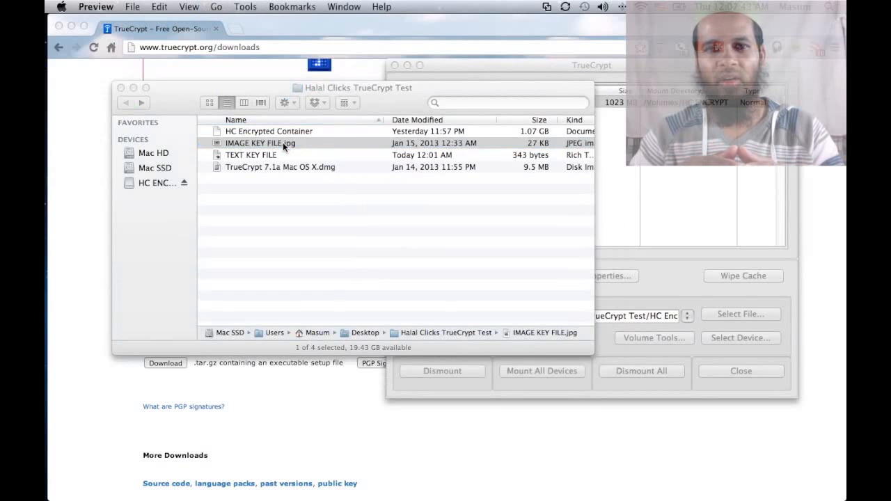
Step: Draw a red stroke on the key image and duplicate it as IMAGE KEY FILE copy.jpg
mouse_move(137, 104)
mouse_down()
mouse_move(154, 119)
mouse_move(266, 160)
mouse_move(279, 183)
mouse_move(130, 208)
mouse_move(144, 200)
mouse_move(150, 153)
mouse_move(134, 107)
mouse_move(137, 124)
mouse_up()
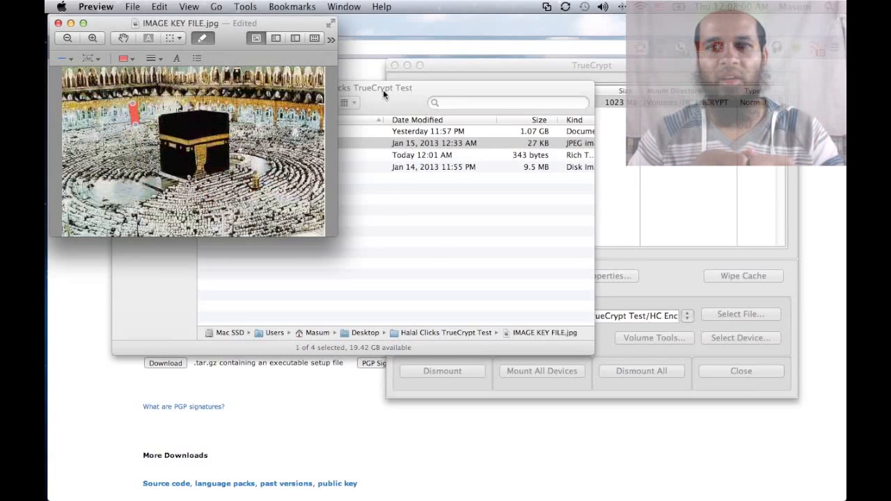
click(382, 90)
key(Down)
key(Up)
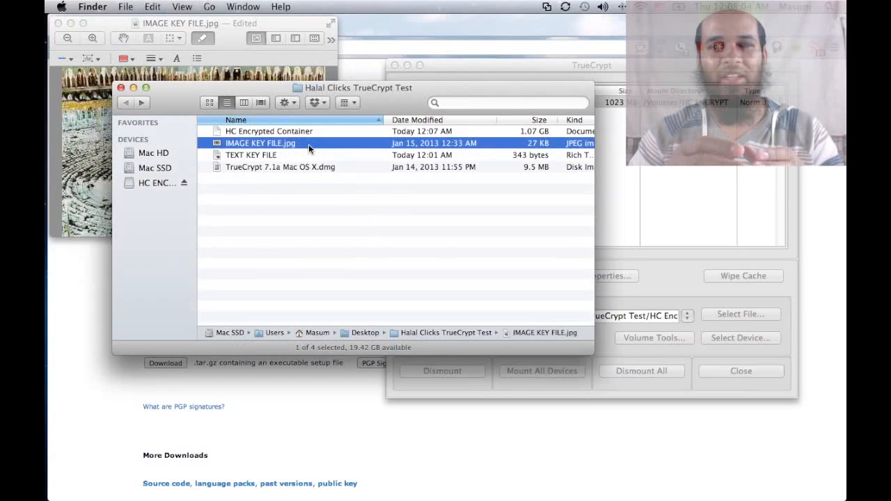
key(super+d)
click(296, 143)
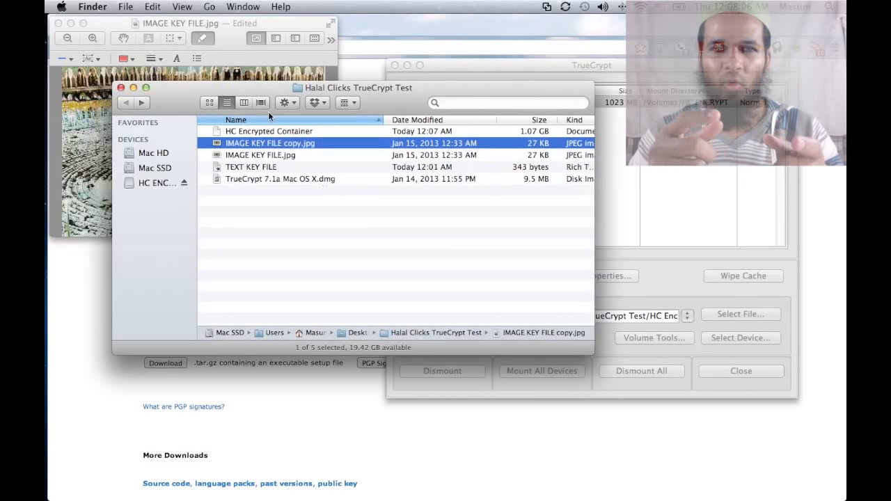
Step: Save the red-marked IMAGE KEY FILE.jpg and quit Preview
click(231, 31)
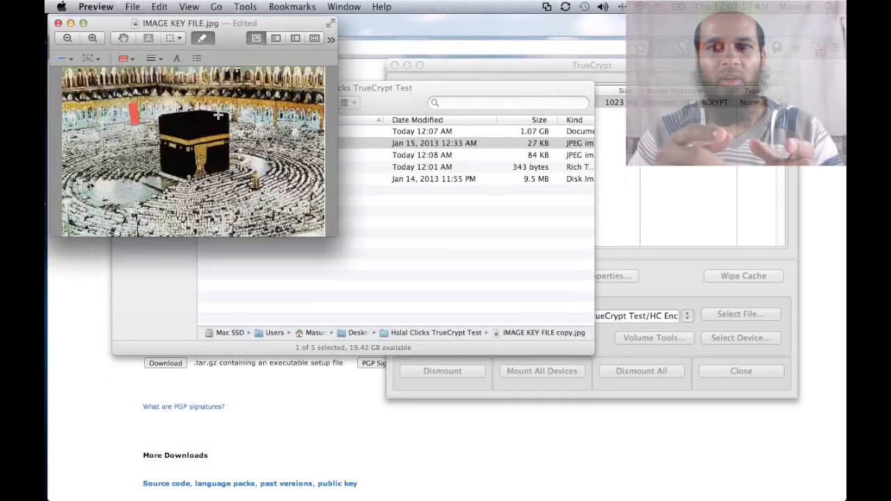
key(super+s)
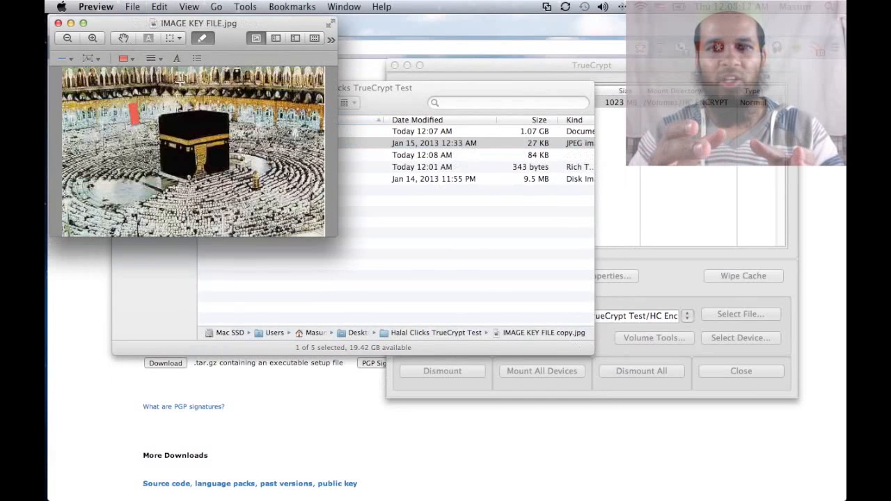
key(super+q)
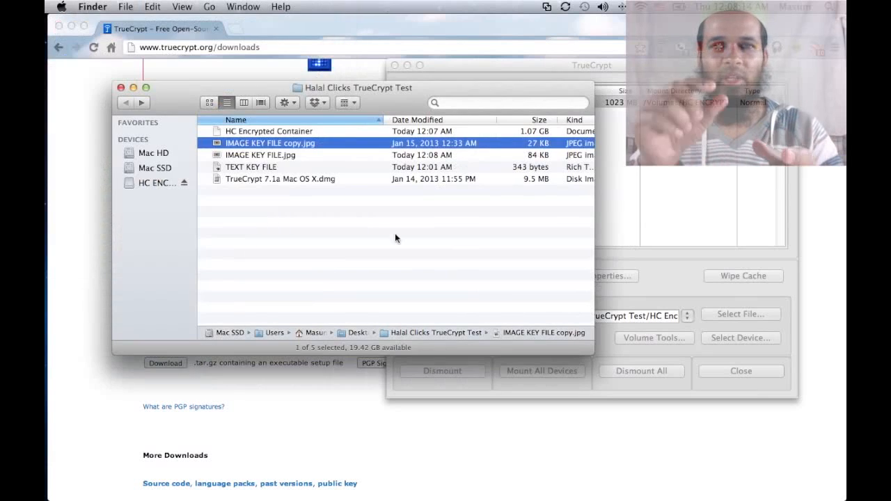
Step: Quick Look IMAGE KEY FILE.jpg and its copy, then return to TrueCrypt
key(Down)
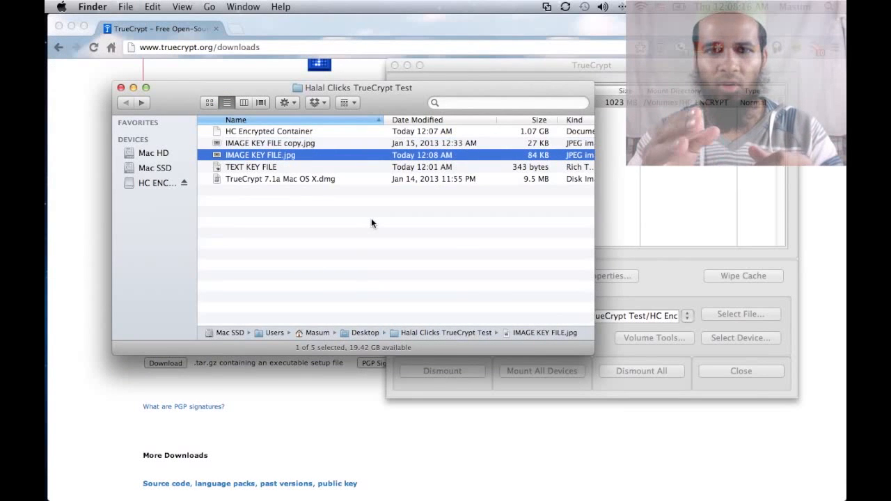
key(space)
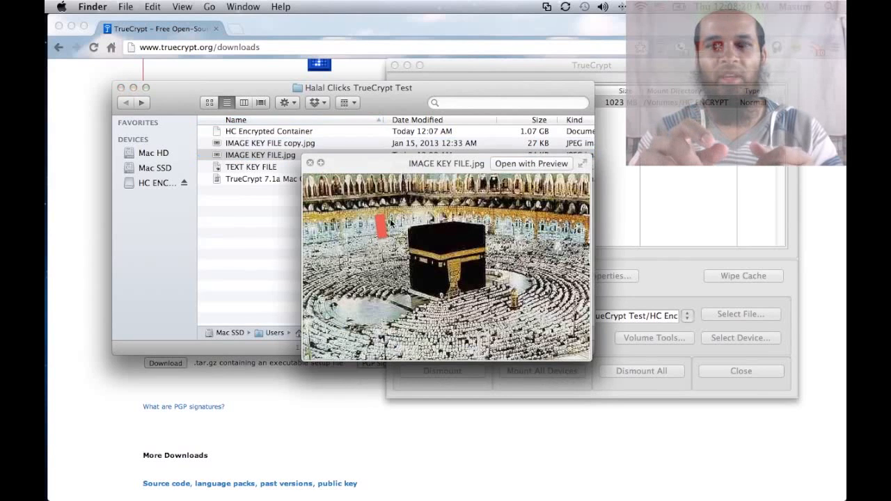
key(space)
key(Up)
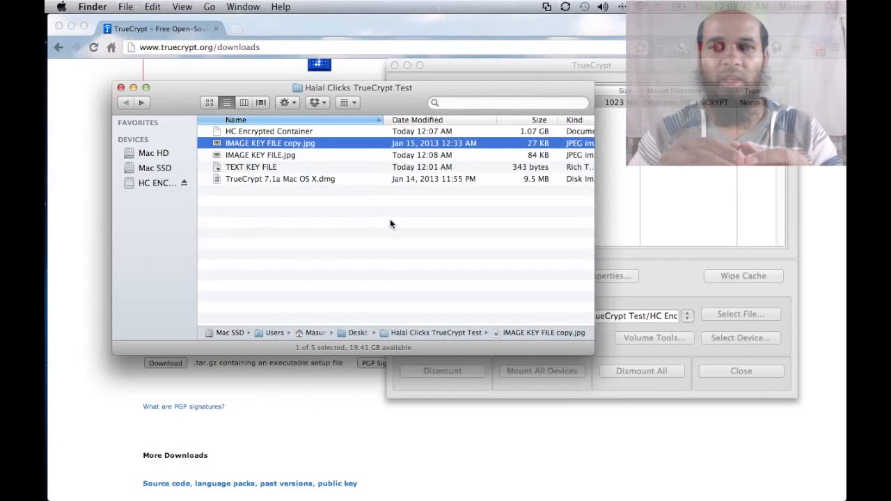
key(space)
key(space)
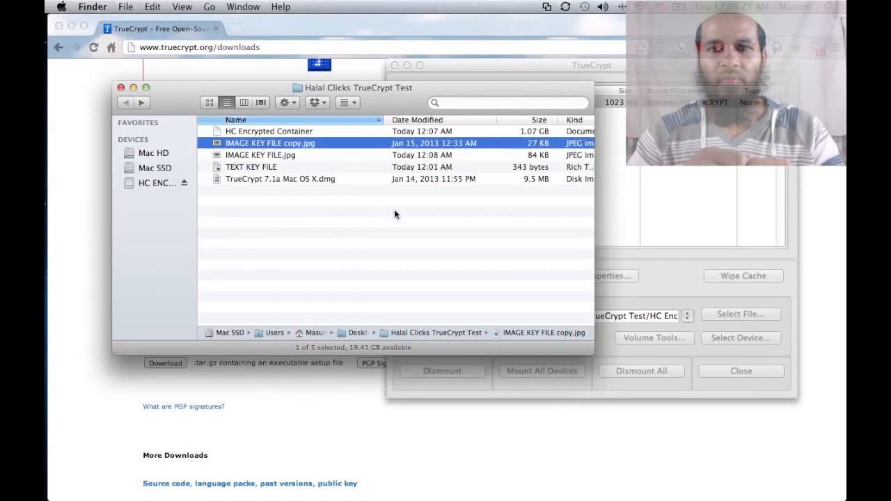
click(646, 177)
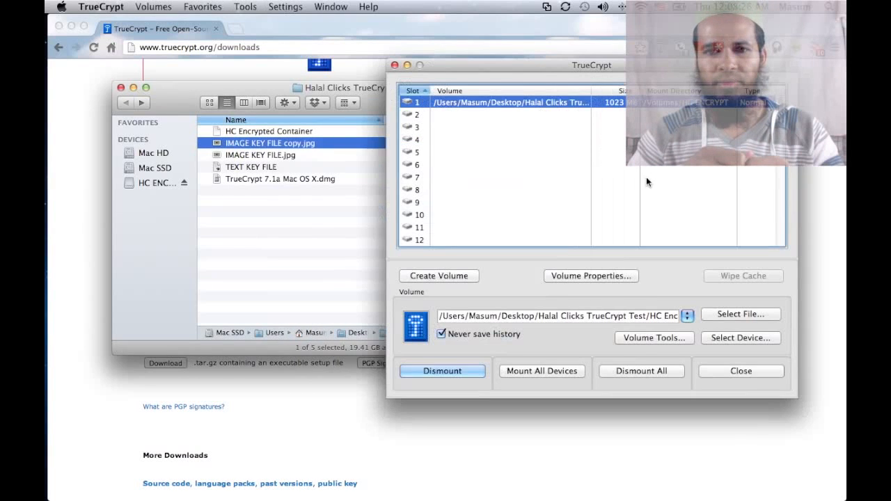
Step: Dismount the HC volume and start remounting it, entering the volume password shown in plain text
click(458, 371)
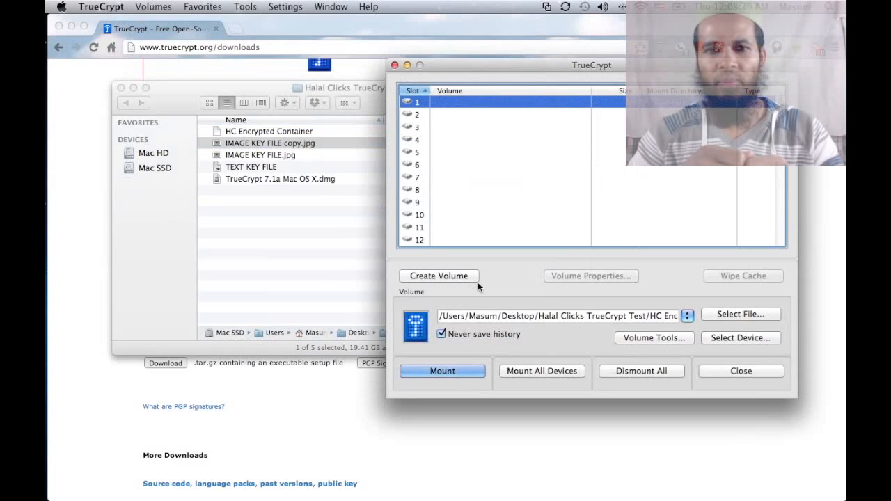
click(466, 373)
text(1234)
click(551, 249)
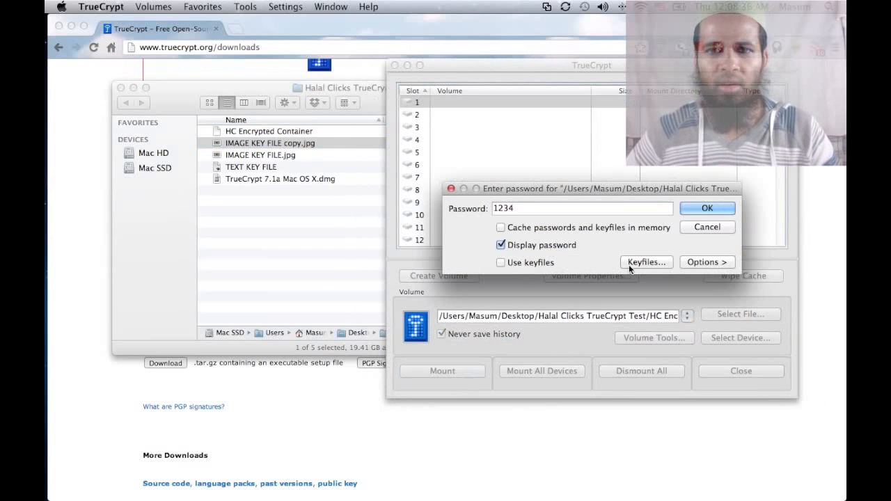
Step: Try mounting with IMAGE KEY FILE.jpg as keyfile and dismiss the incorrect-keyfile error
click(640, 262)
click(422, 264)
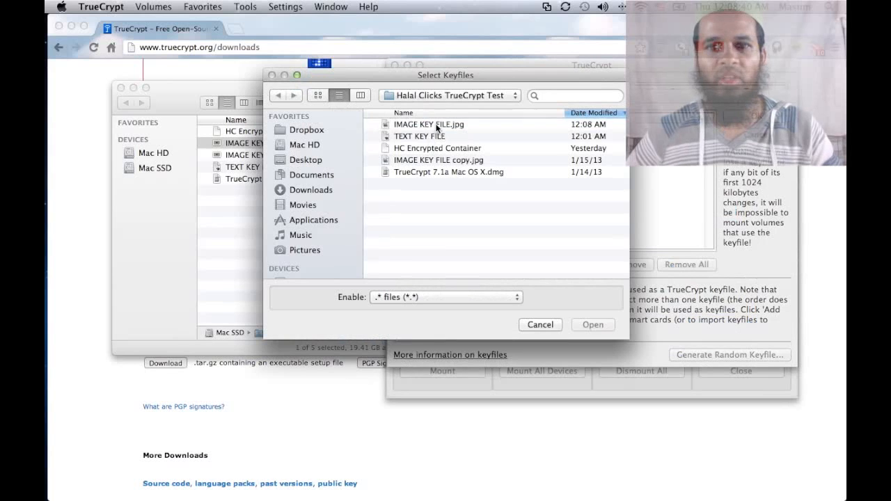
click(428, 124)
key(Return)
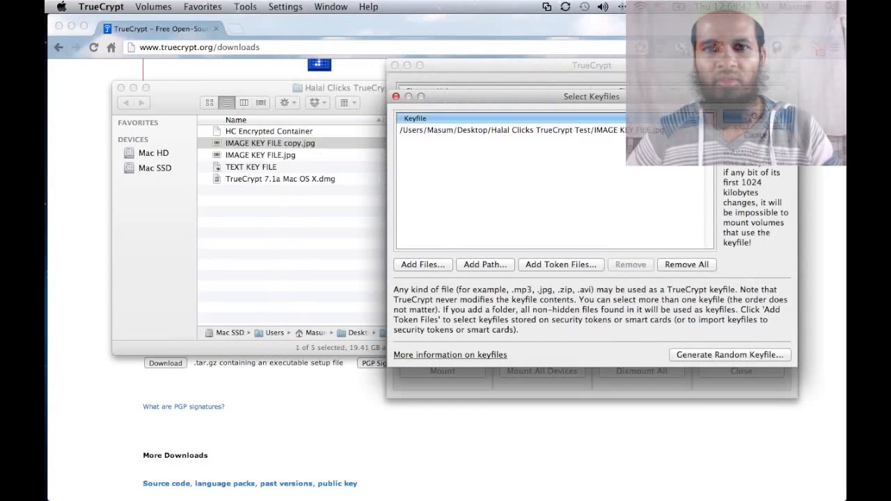
click(738, 117)
click(705, 207)
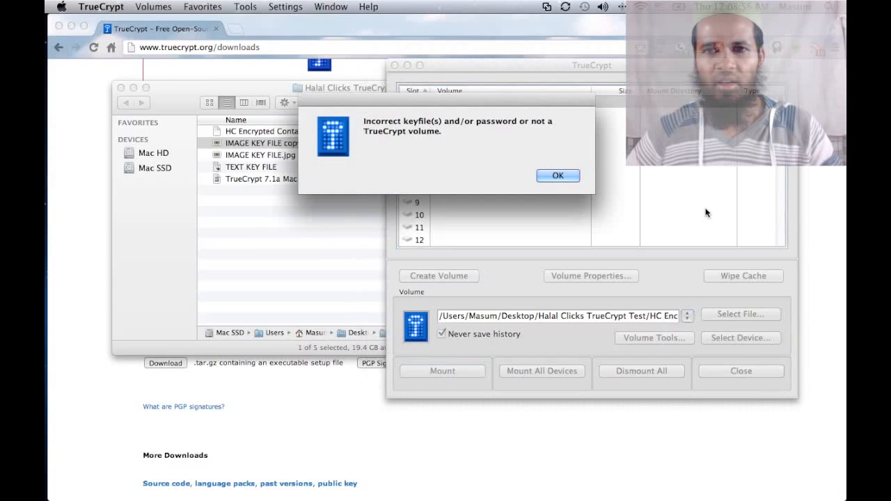
click(549, 175)
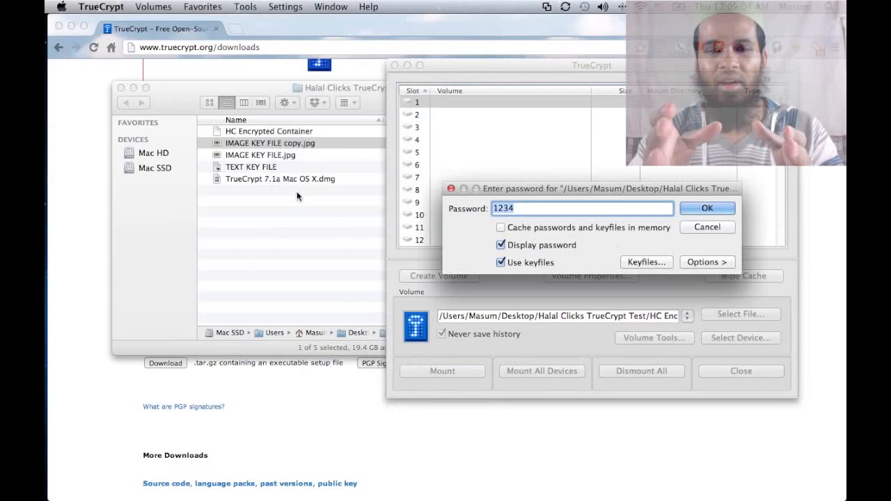
Step: Replace the keyfile with IMAGE KEY FILE copy.jpg, mount the container, and open HC ENCRYPT in Finder
click(657, 263)
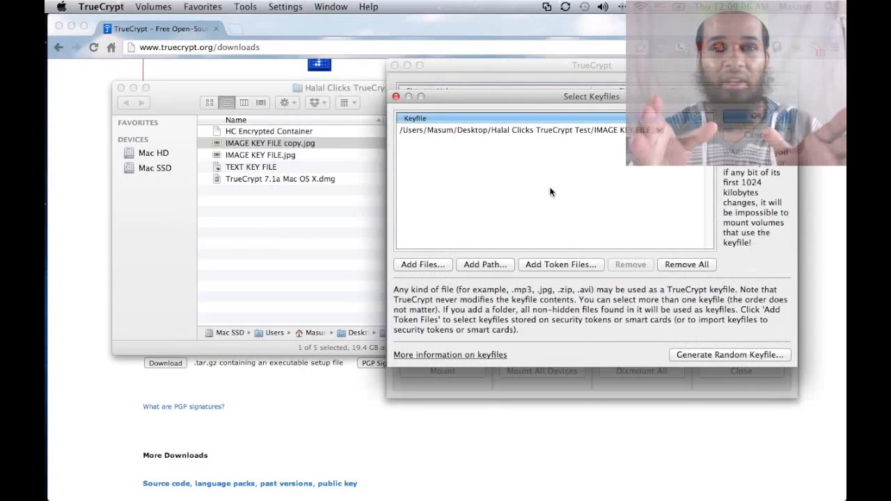
click(421, 264)
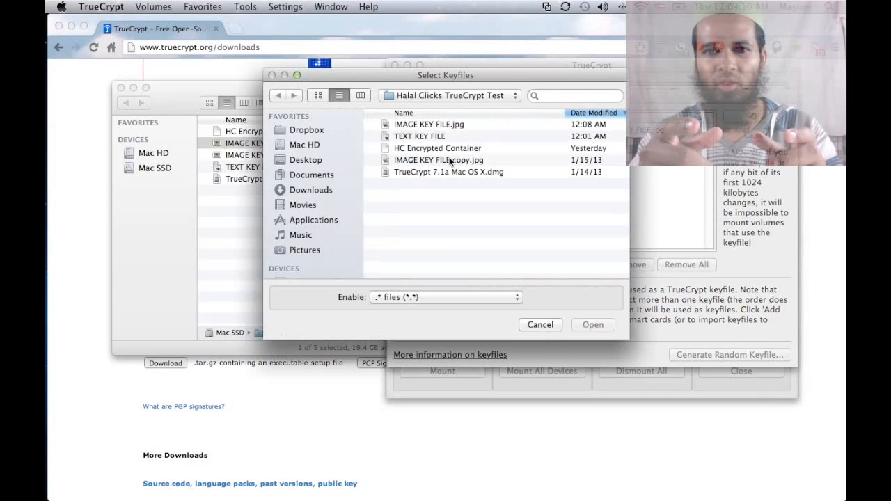
double_click(449, 160)
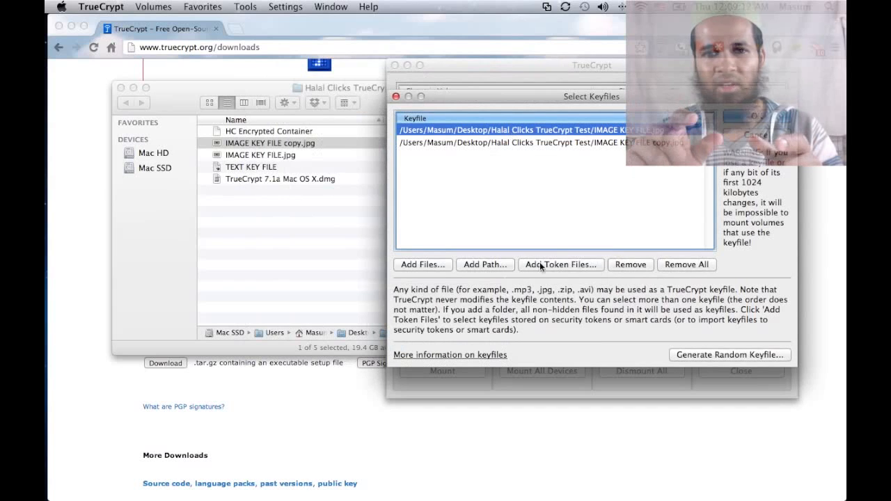
click(630, 264)
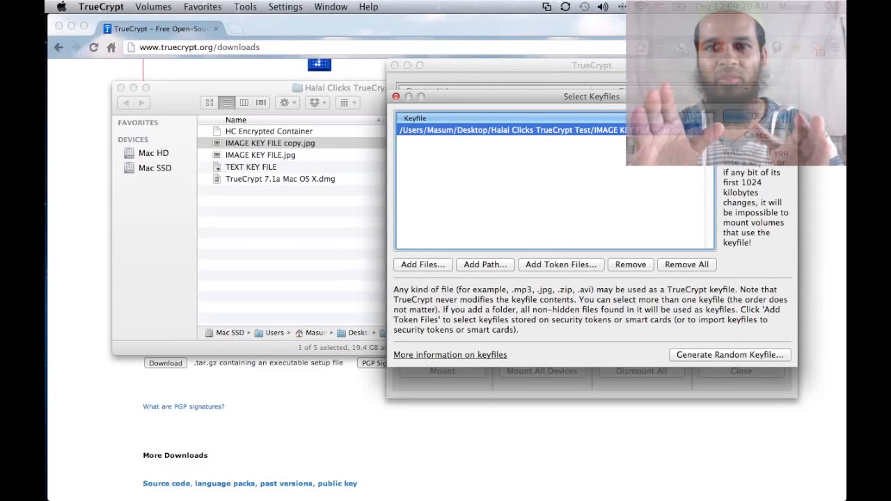
click(755, 116)
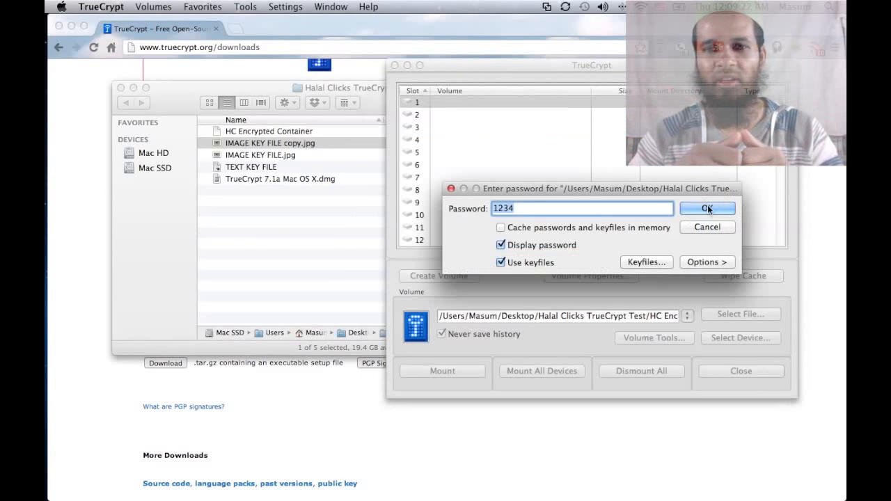
click(707, 209)
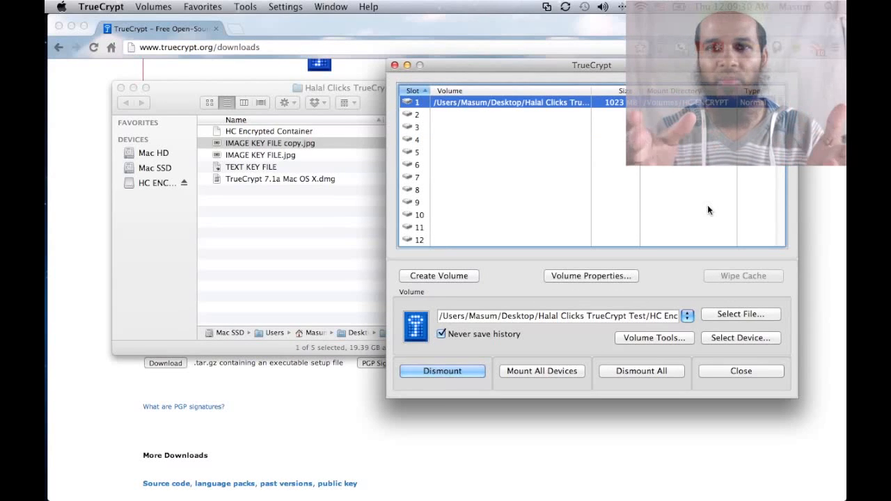
click(169, 186)
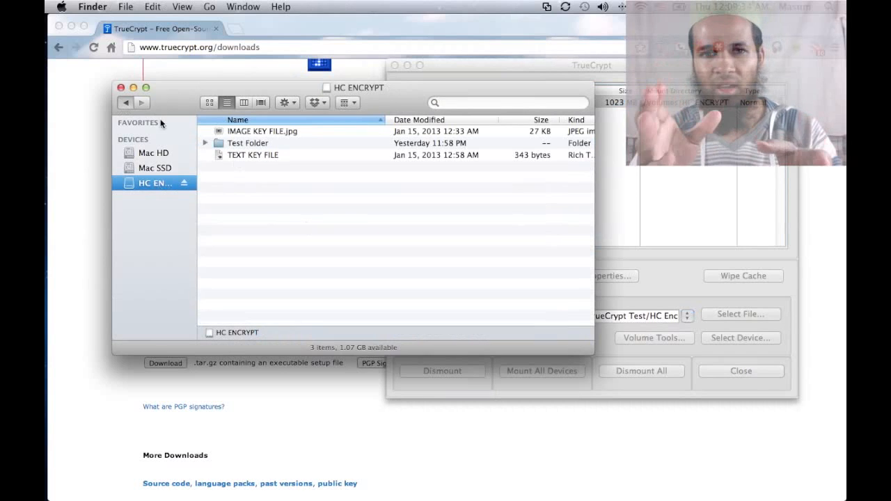
Step: Return from HC ENCRYPT to the Halal Clicks TrueCrypt Test folder and bring TrueCrypt forward
key(super+bracketleft)
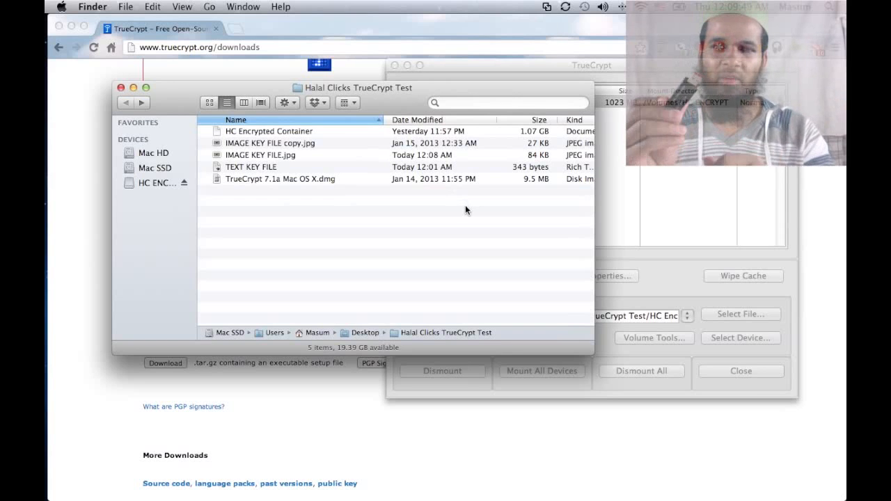
click(690, 228)
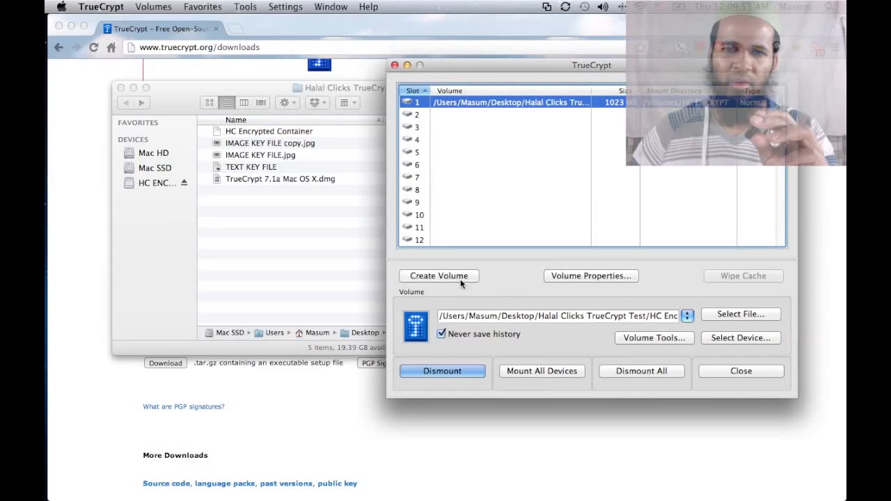
Step: Launch the Volume Creation Wizard and confirm the SANDISK 16 drive holds only musica
click(460, 278)
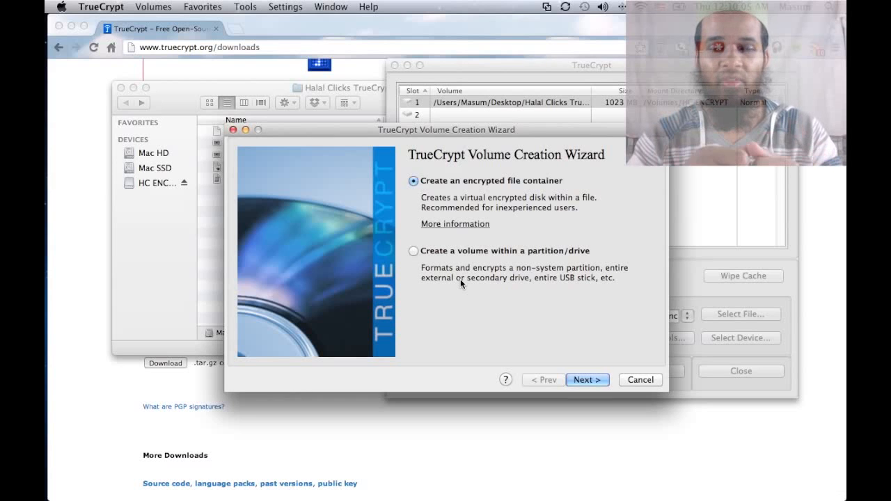
drag(444, 131, 566, 124)
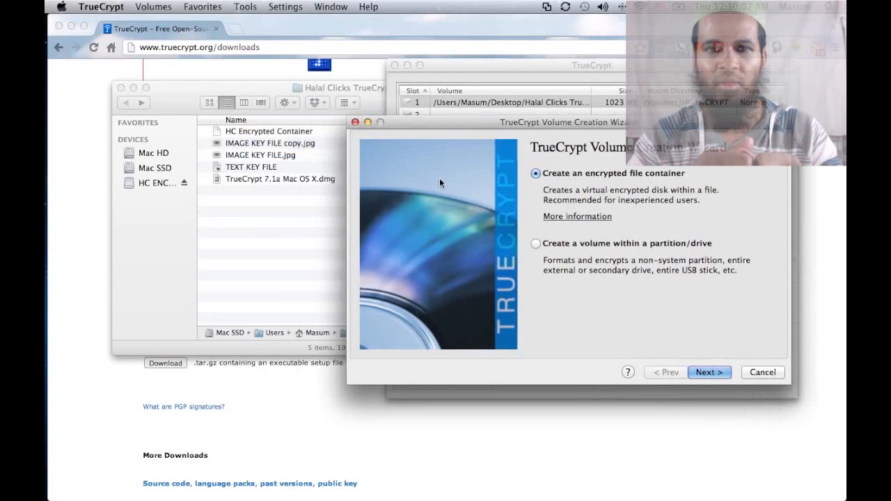
click(167, 225)
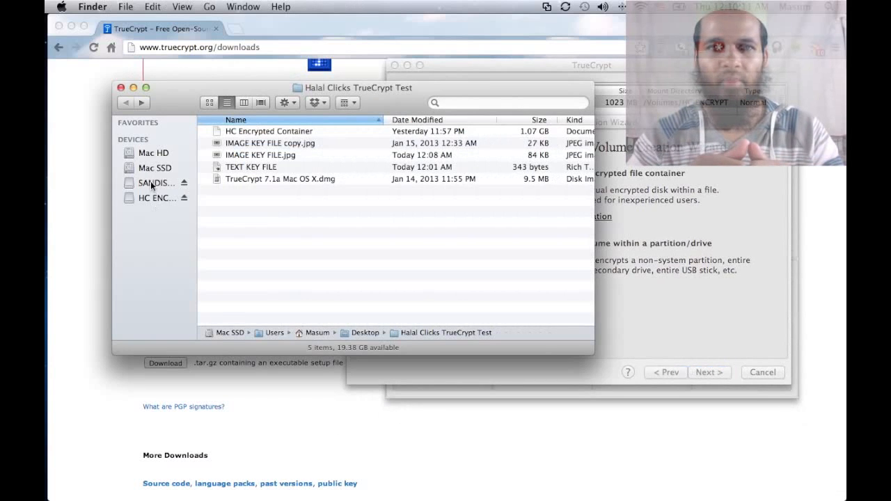
click(151, 184)
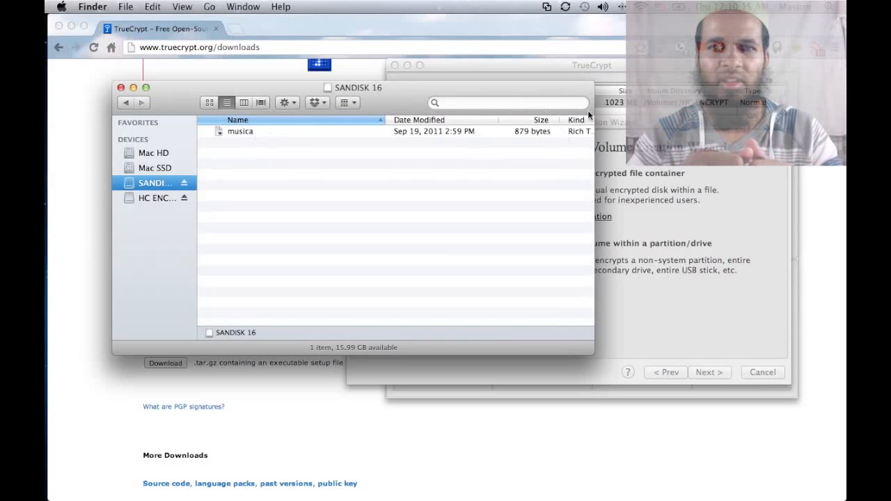
click(620, 69)
click(465, 279)
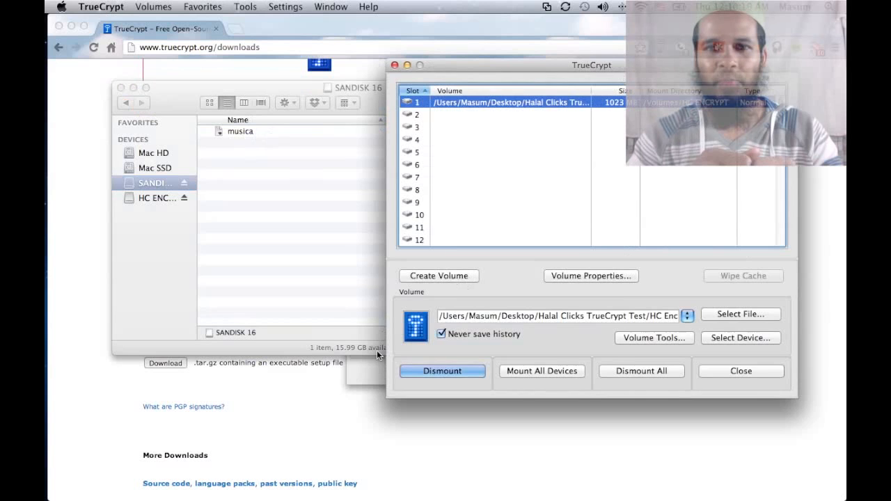
Step: Choose a standard TrueCrypt volume within a partition/drive and begin selecting the device
click(612, 244)
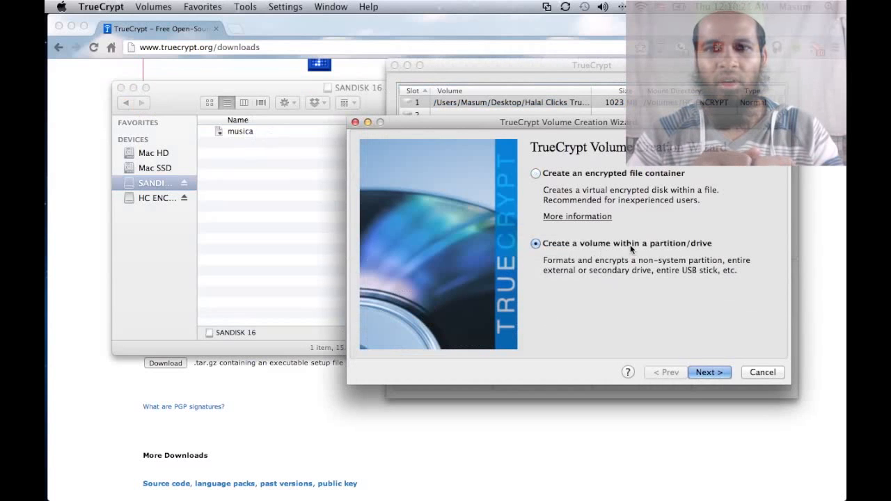
click(710, 373)
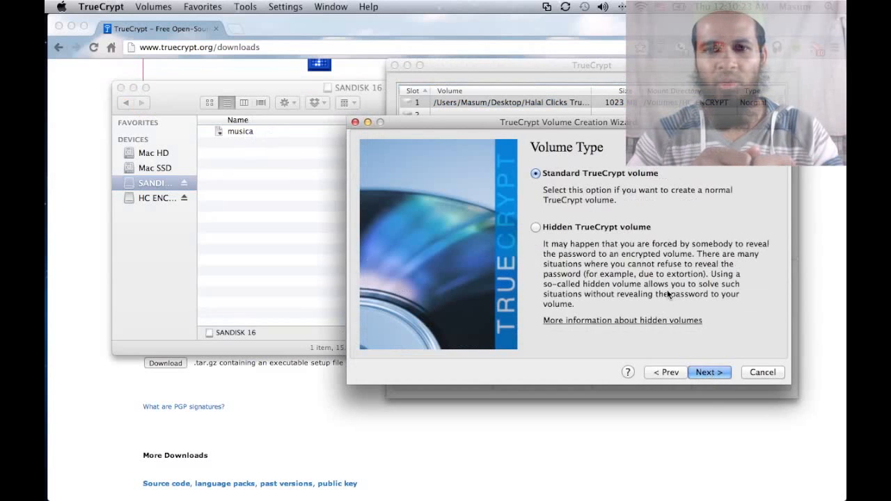
click(693, 373)
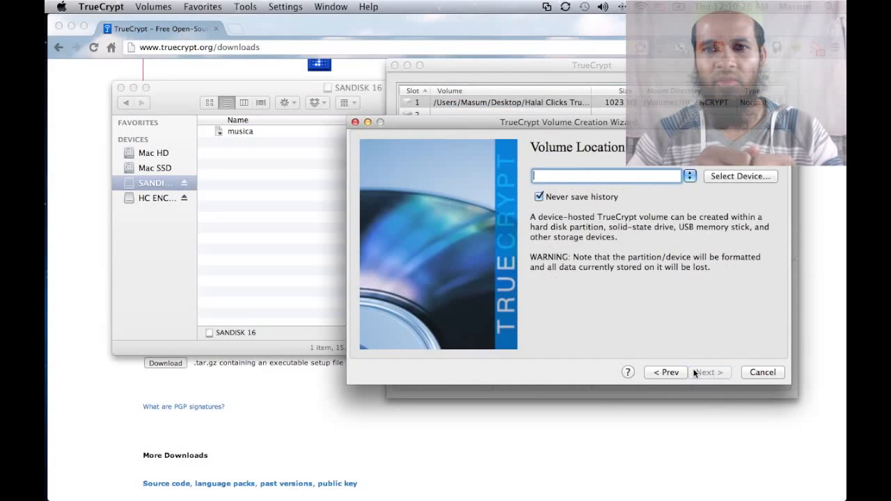
click(733, 176)
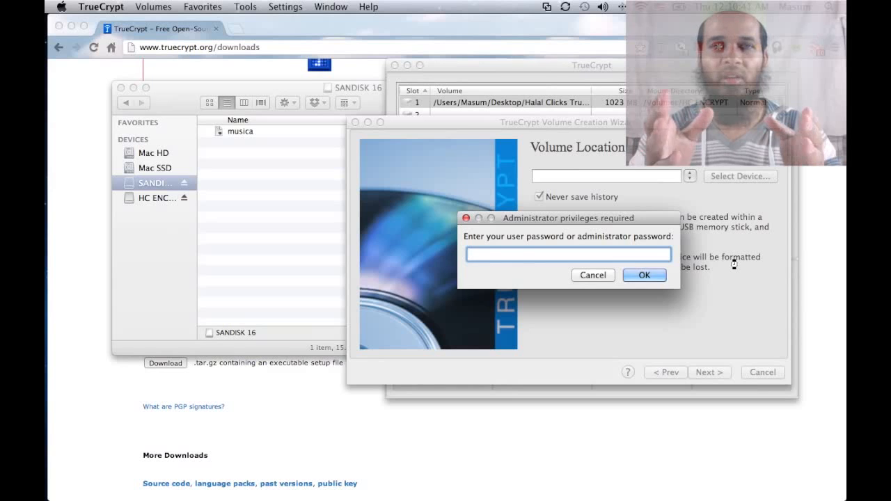
Step: Enter the administrator password and set /dev/rdisk3s1 (SANDISK 16, 14.9 GB) as the volume location
text(********)
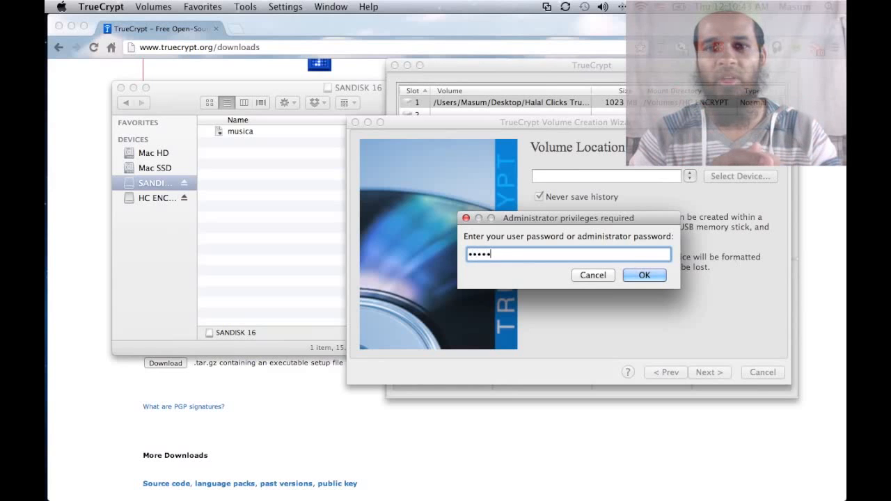
key(Return)
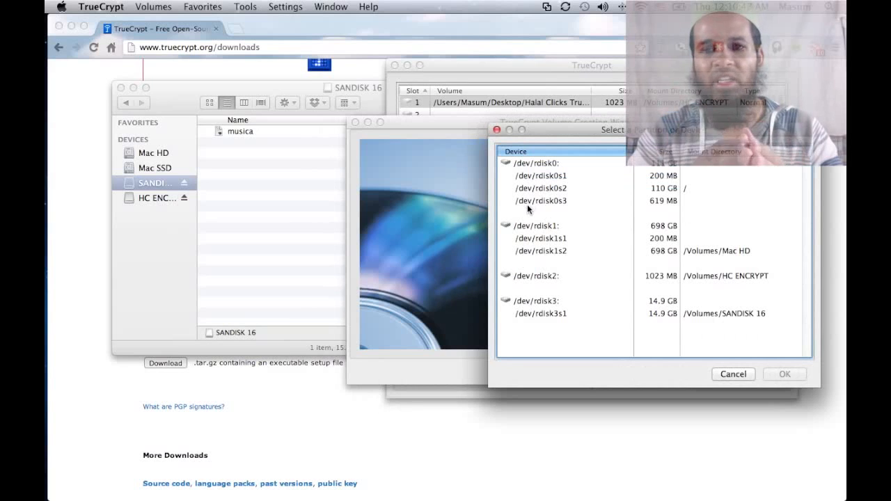
click(532, 163)
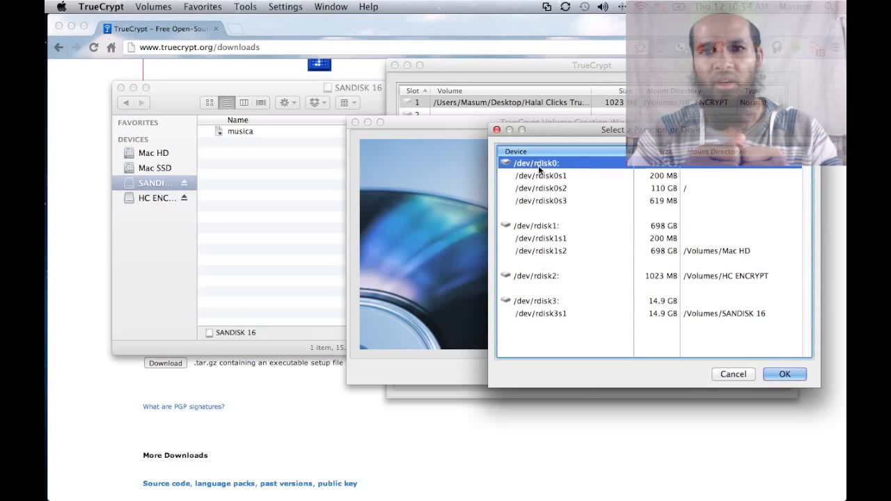
click(541, 226)
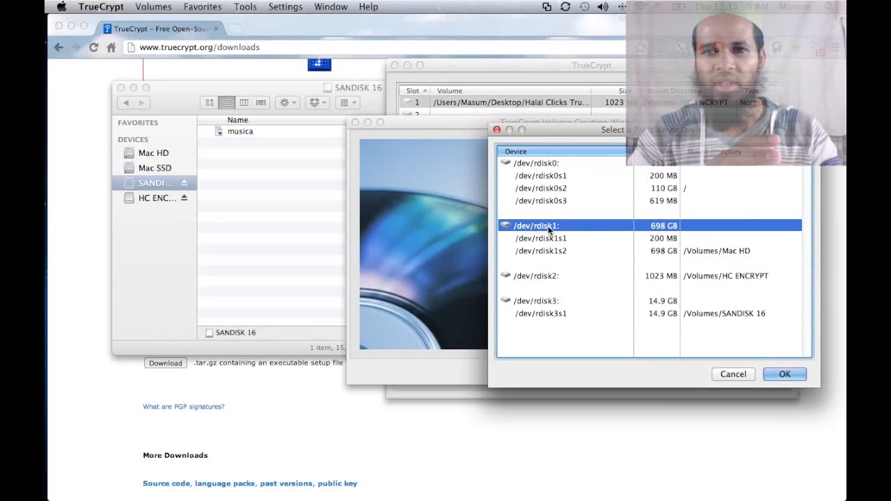
click(537, 278)
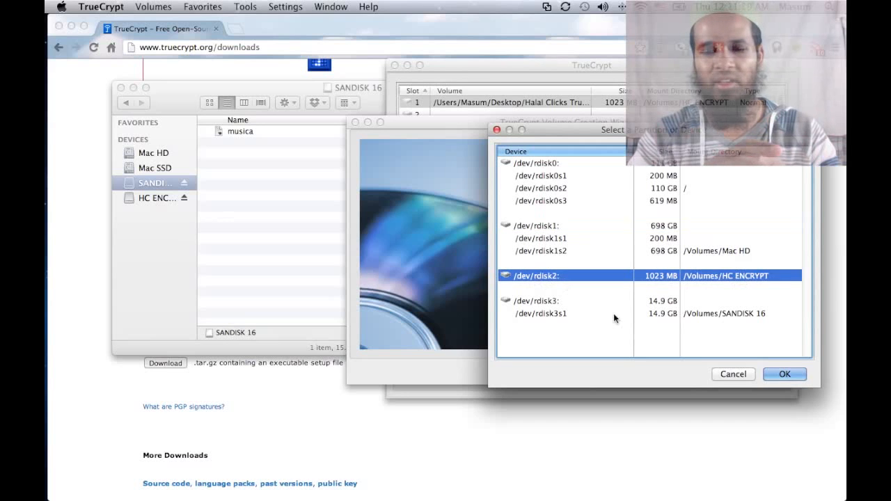
click(545, 302)
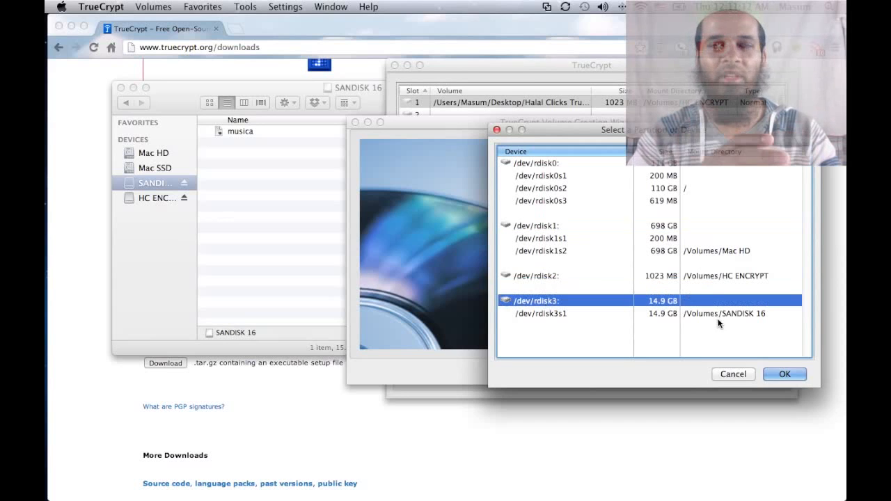
click(548, 314)
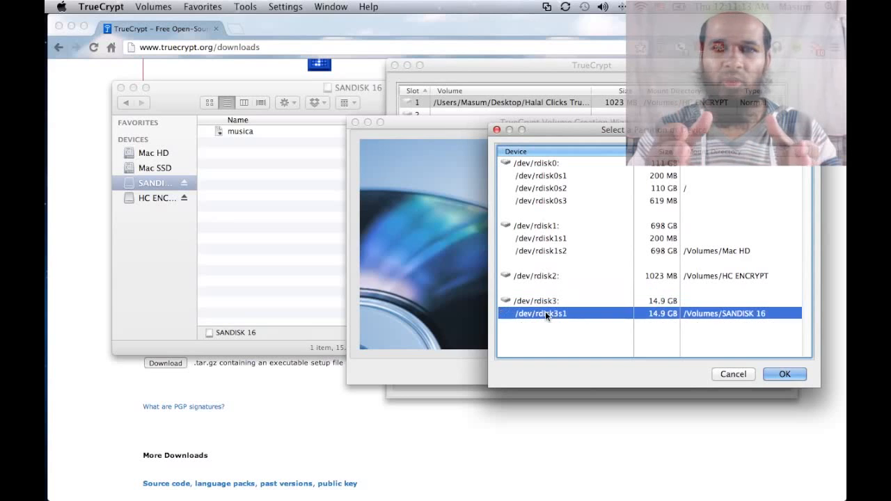
click(785, 375)
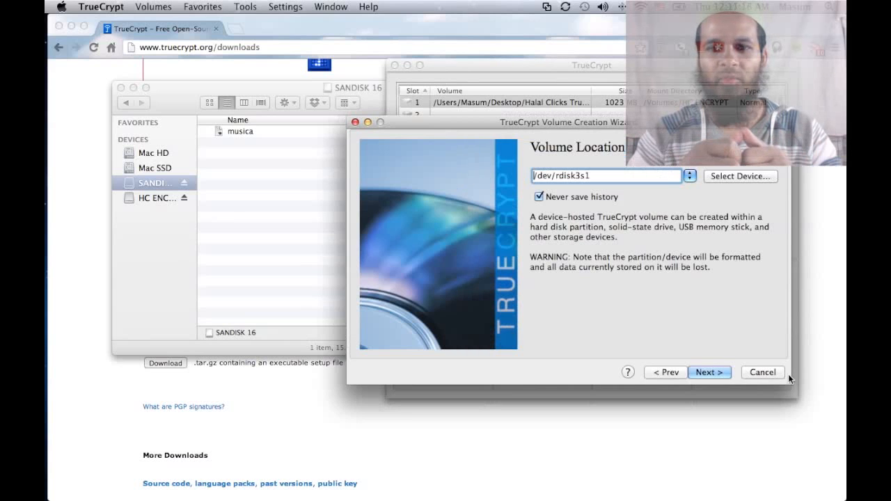
Step: Confirm encrypting the entire SANDISK 16 device and accept erasing all its data
click(713, 373)
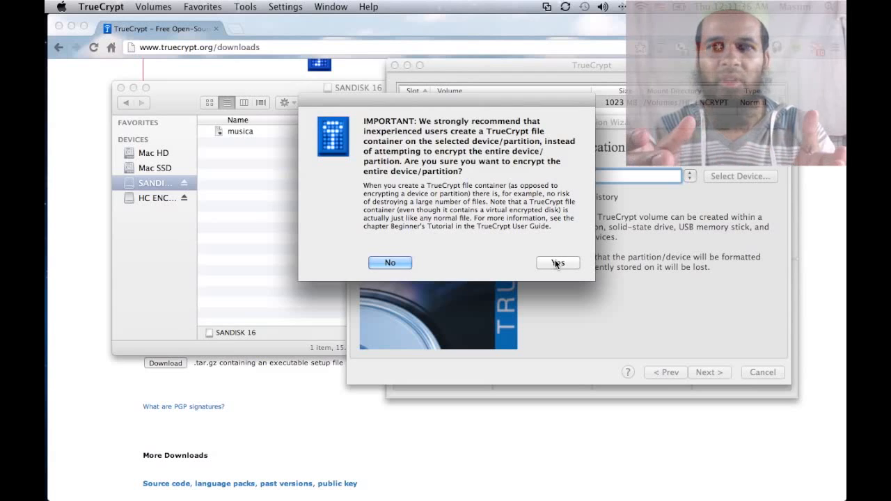
click(557, 262)
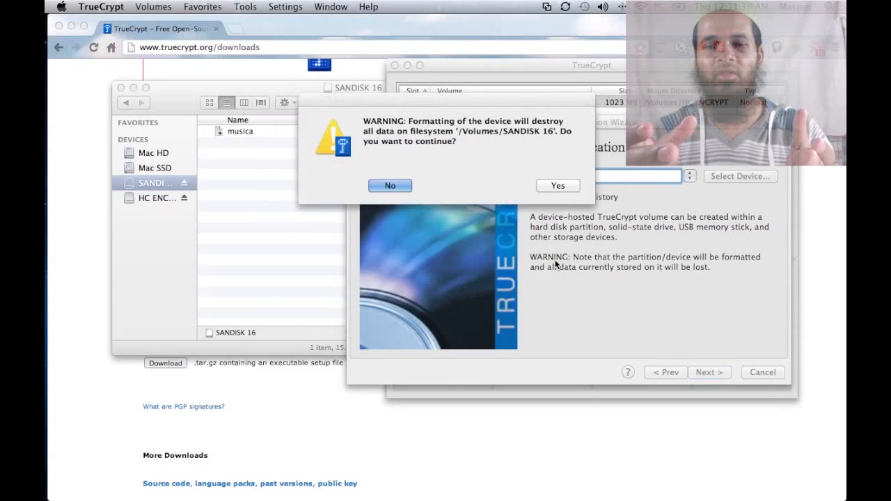
click(558, 185)
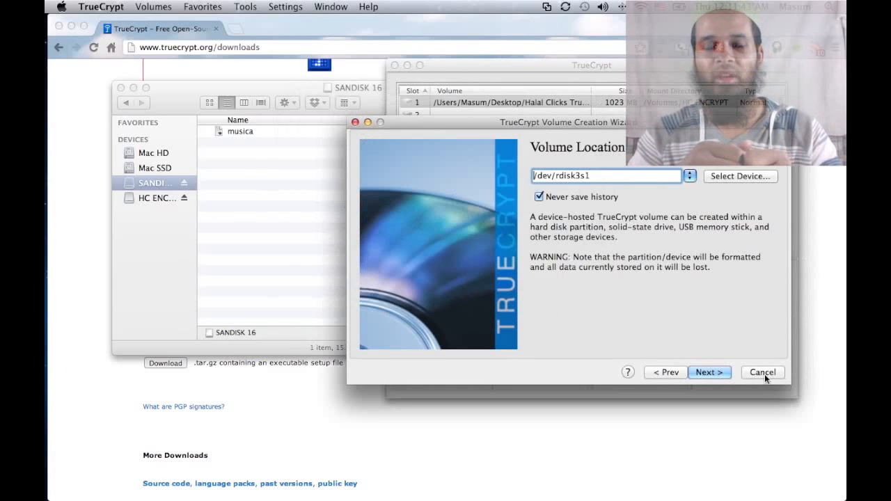
click(713, 372)
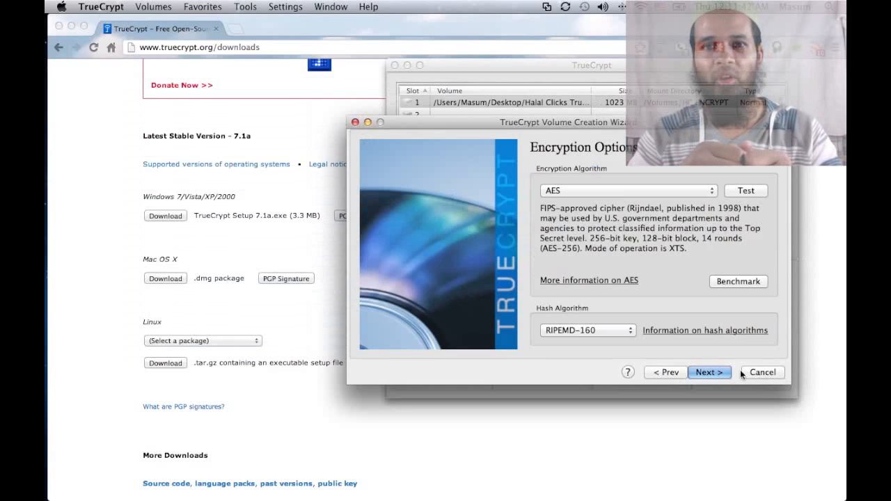
Step: Choose Serpent encryption with RIPEMD-160 hash and advance to the volume password page
click(650, 185)
click(638, 232)
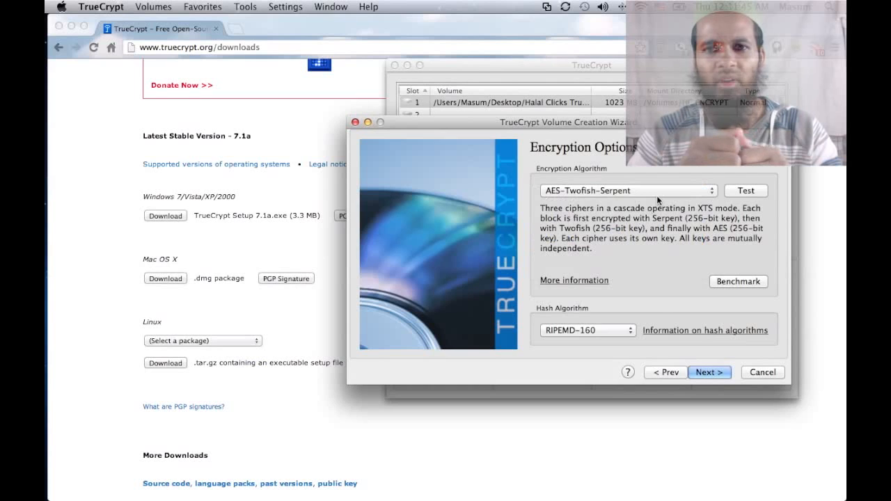
click(657, 189)
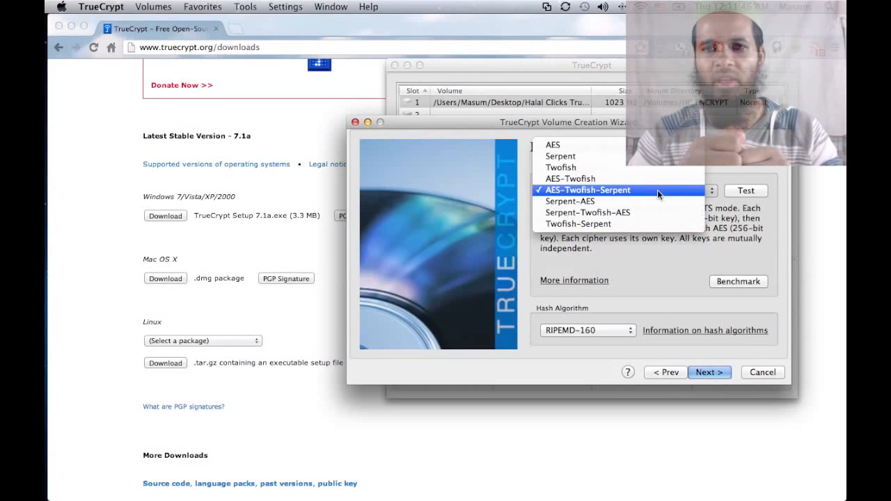
click(629, 155)
click(613, 331)
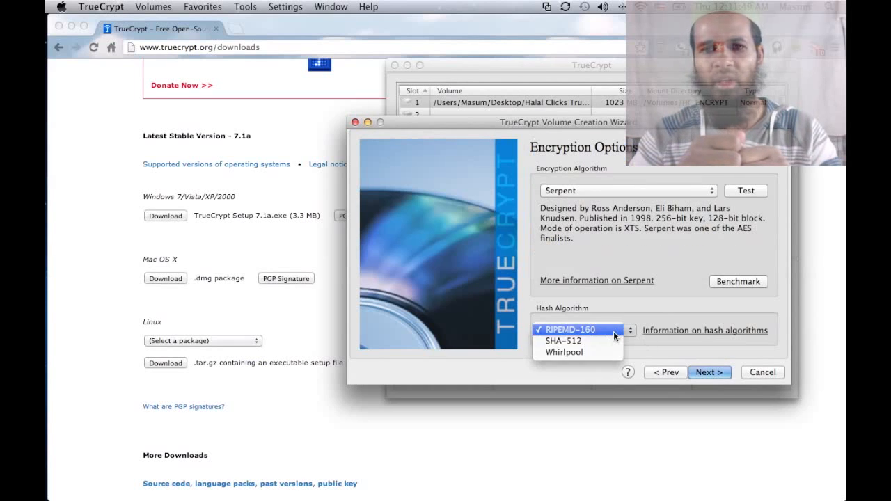
click(613, 331)
click(713, 374)
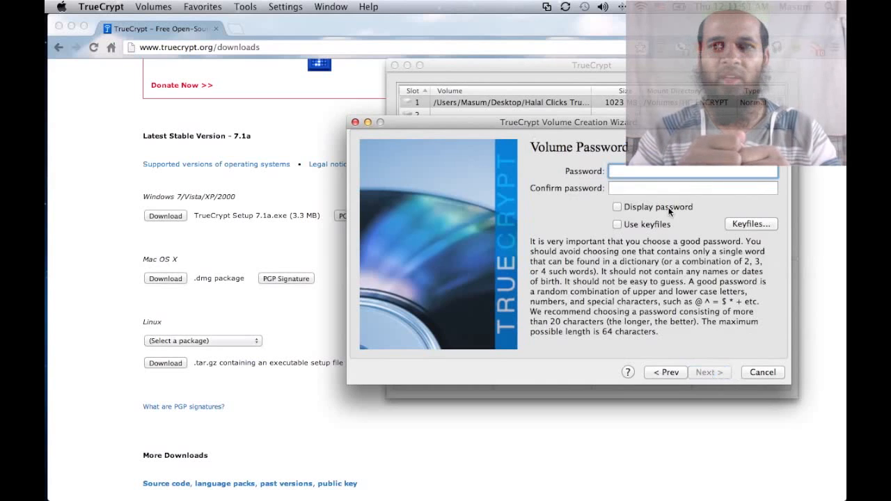
Step: Set the volume password with TEXT KEY FILE as keyfile and accept the short-password warning
click(644, 206)
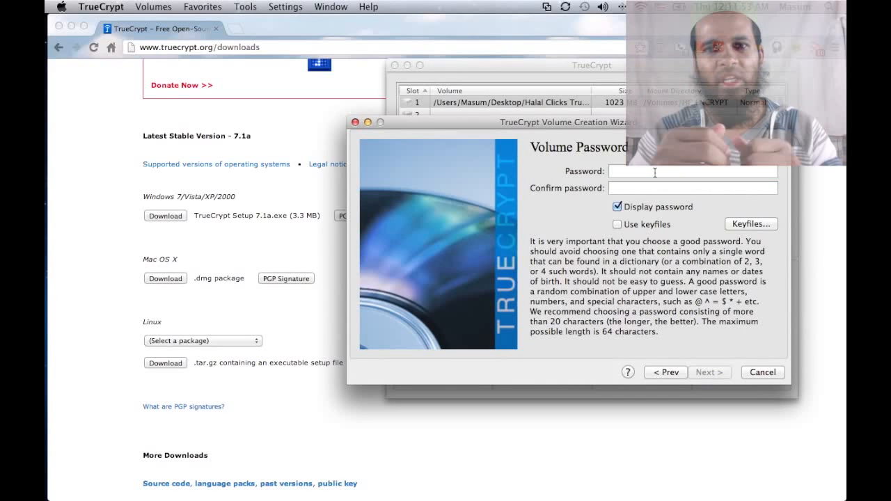
text(1234)
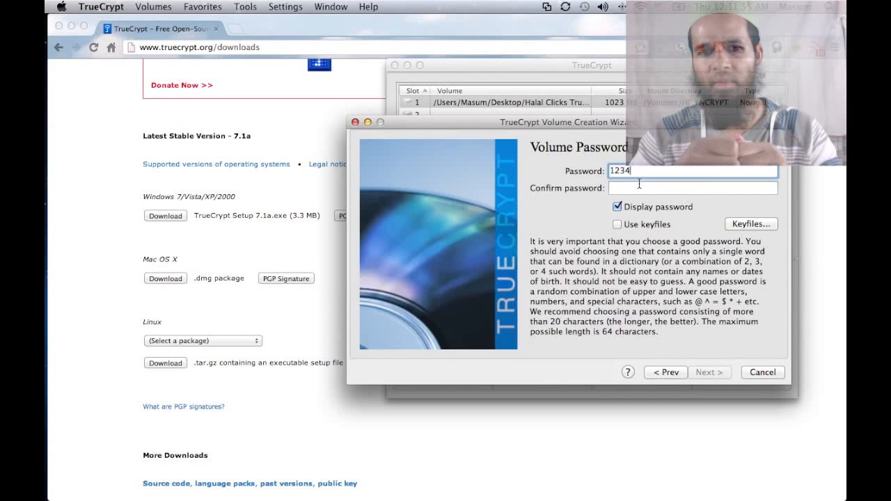
click(639, 185)
text(1234)
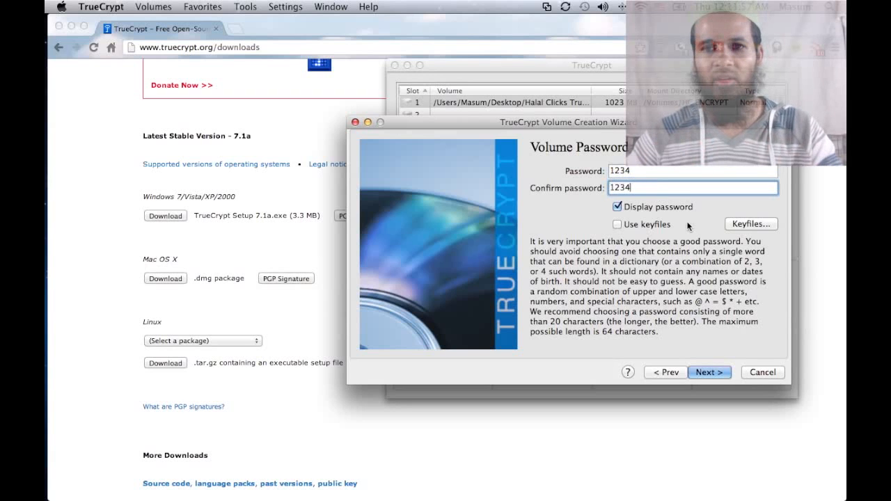
click(744, 224)
click(471, 291)
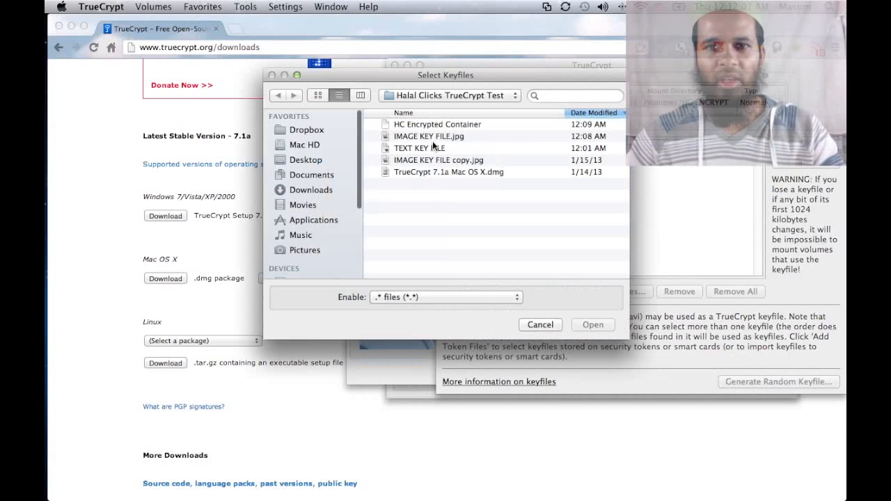
click(428, 148)
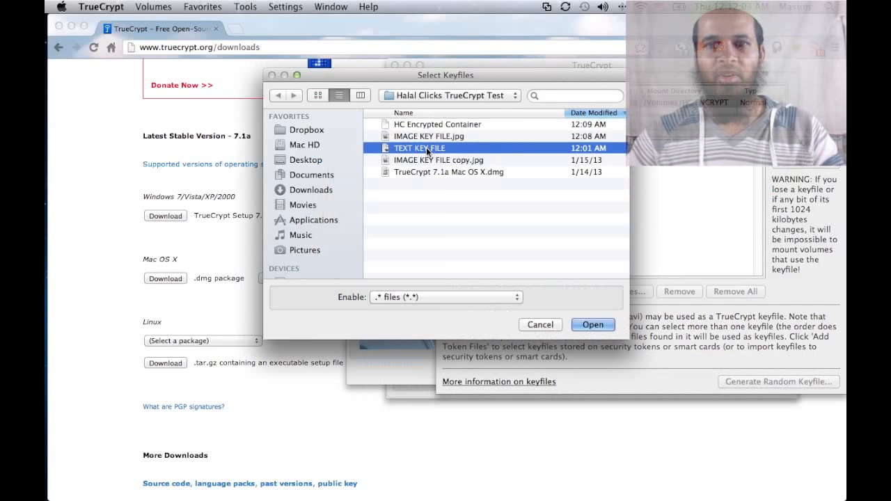
double_click(426, 147)
key(Return)
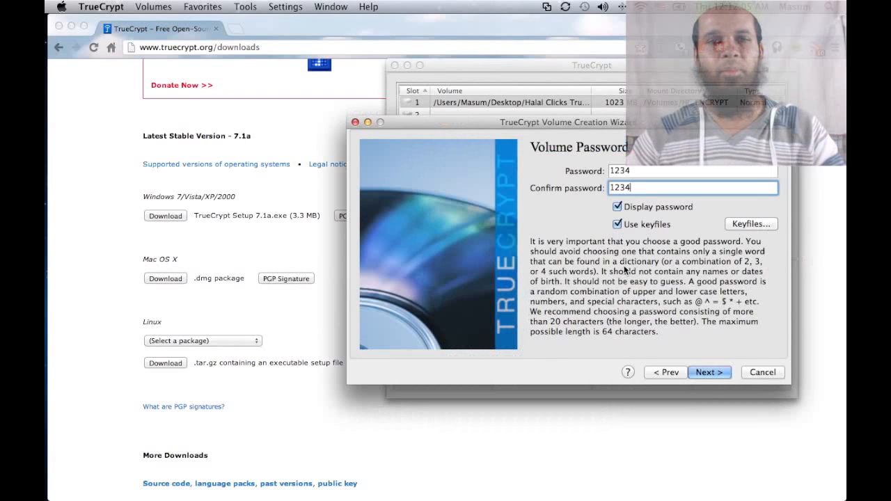
click(714, 373)
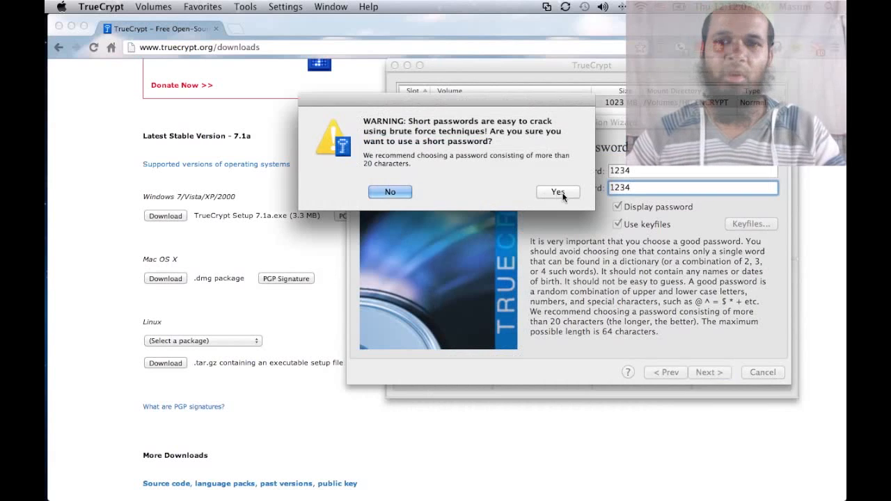
click(557, 192)
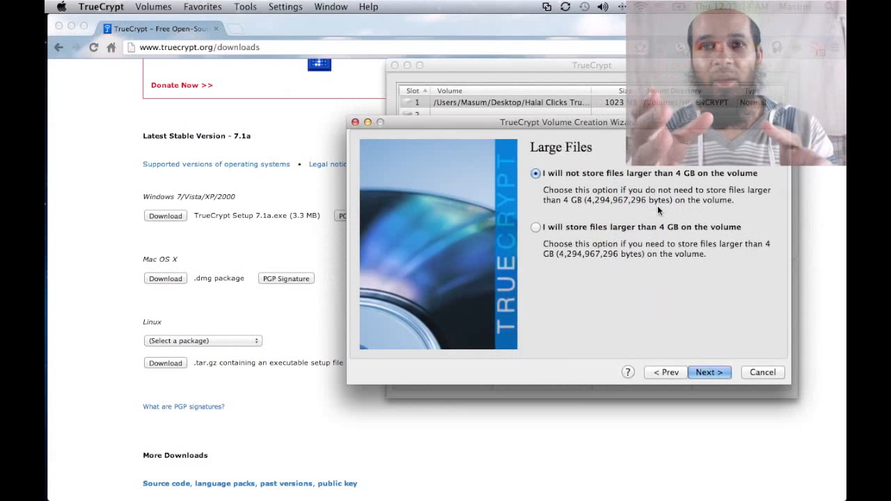
Step: Allow files larger than 4 GB and format as Mac OS Extended with quick format
click(600, 229)
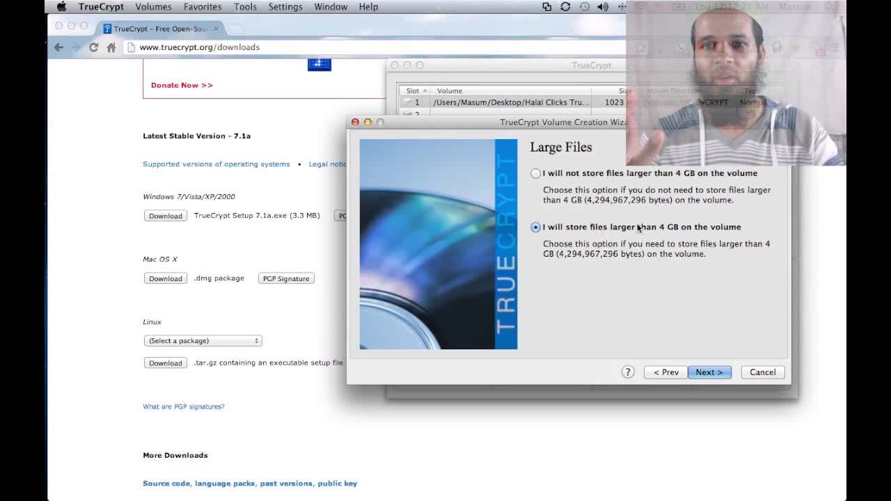
click(712, 372)
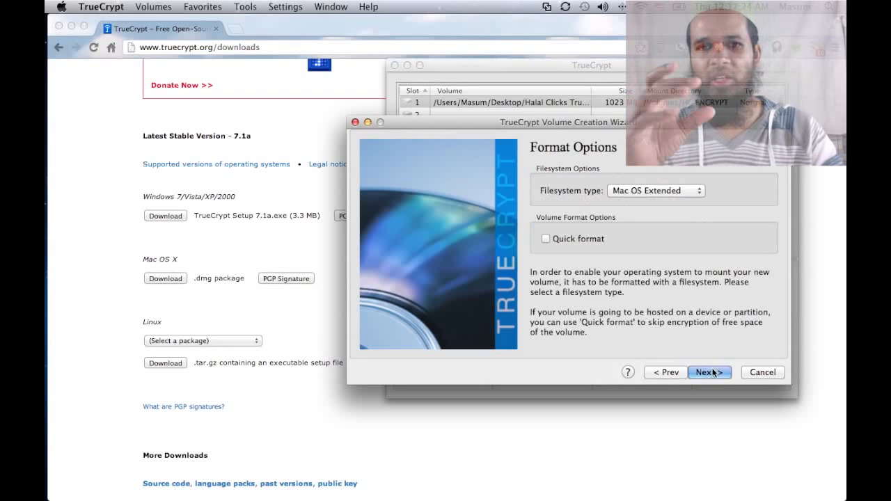
click(679, 192)
click(677, 192)
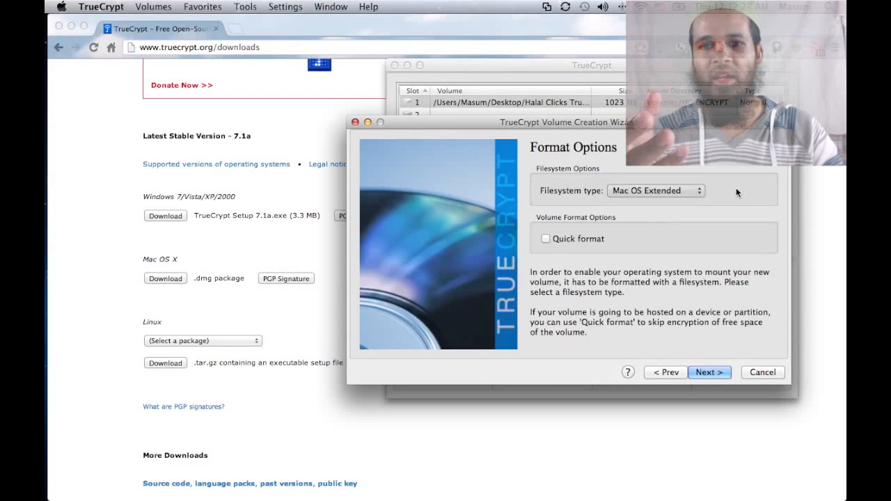
click(700, 192)
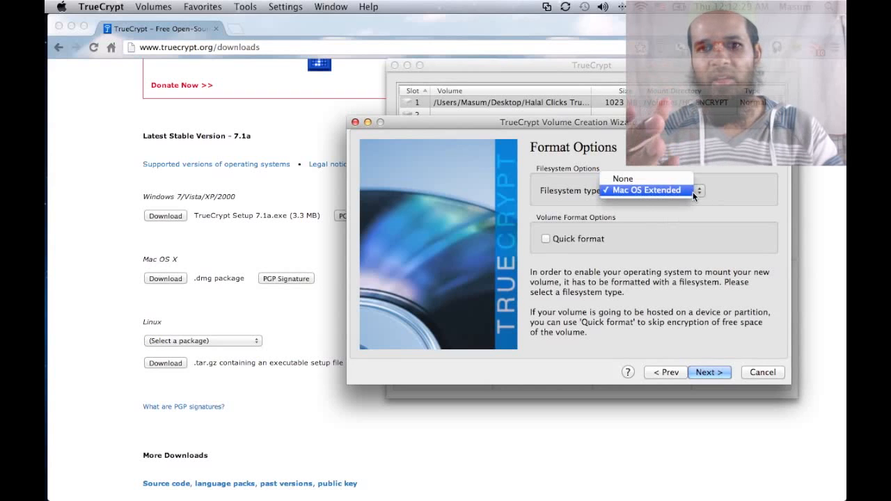
click(647, 190)
click(584, 238)
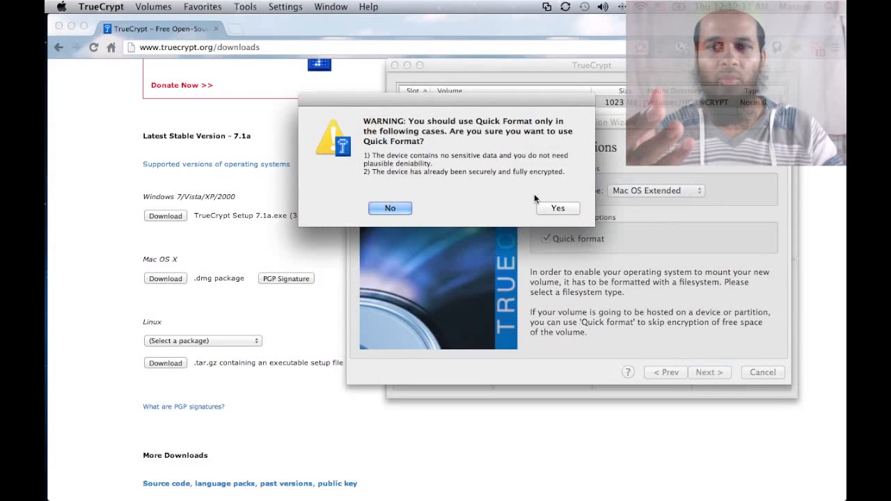
click(558, 209)
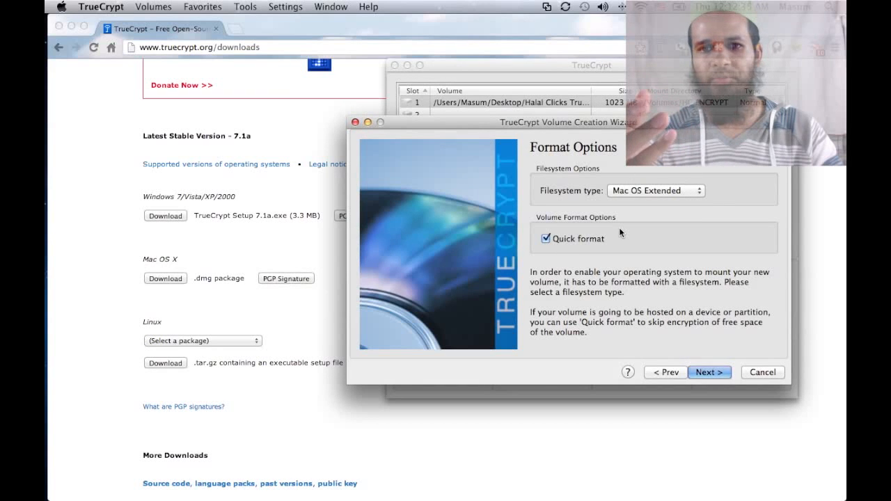
Step: Get past the cross-platform support page and acknowledge the non-FAT filesystem notice
click(718, 373)
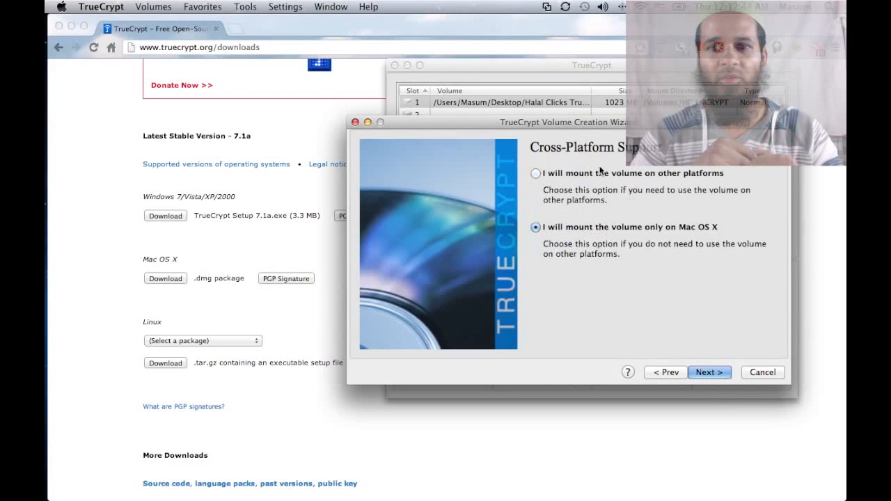
click(709, 372)
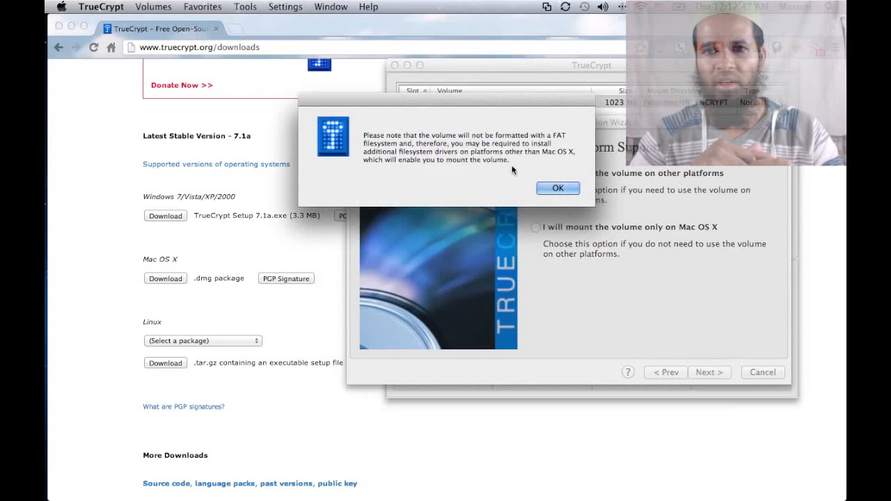
click(557, 190)
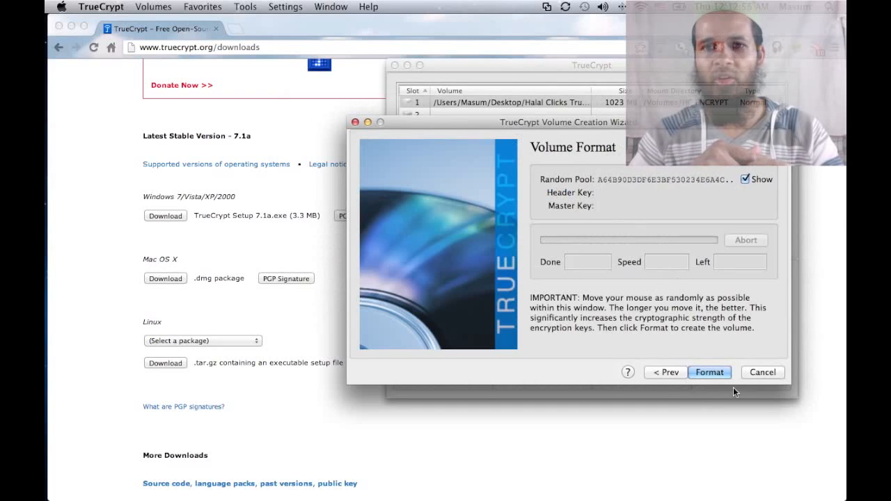
Step: Format /dev/rdisk3s1 as the encrypted SANDISK 16 volume, accepting the erase warning, then close the wizard
click(710, 372)
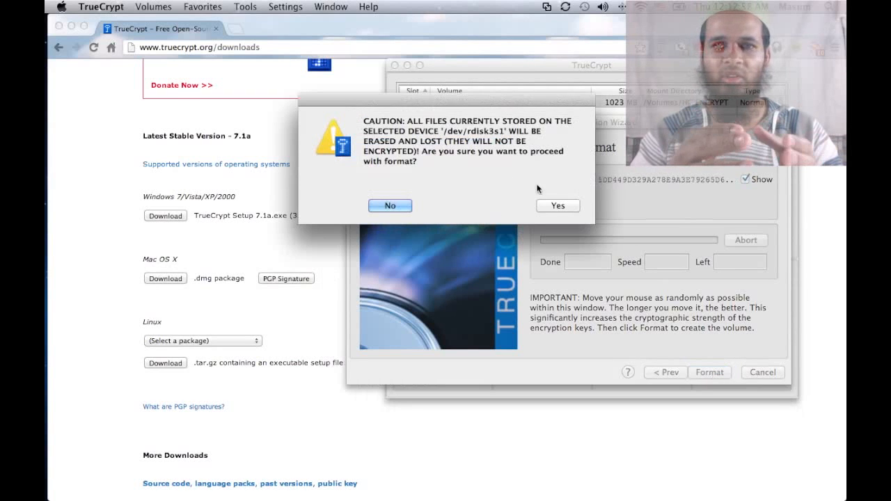
click(556, 206)
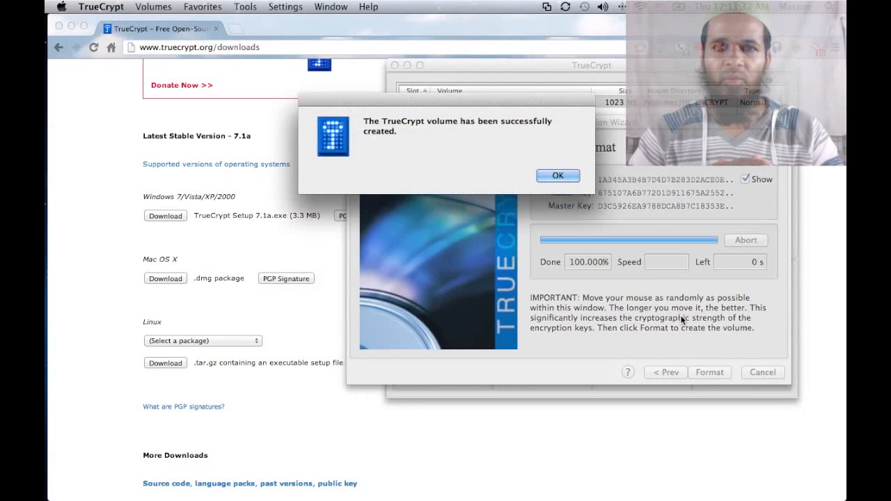
click(549, 176)
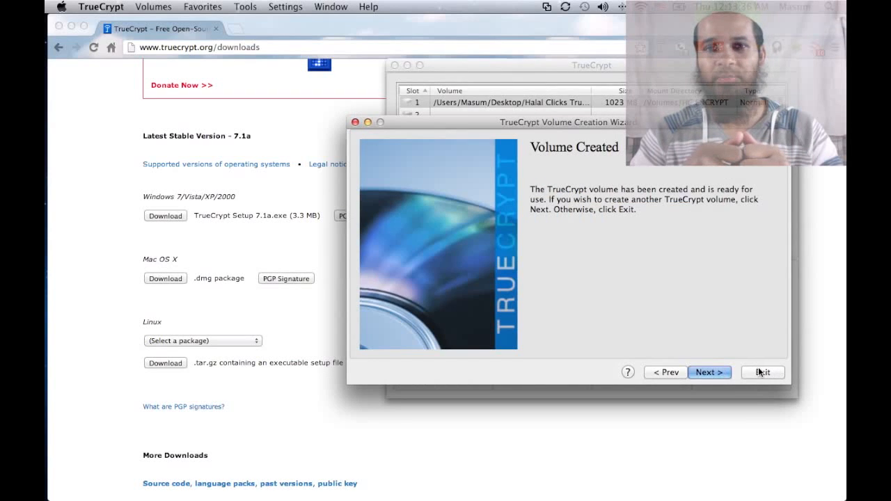
click(762, 372)
Step: Switch to Finder and launch Disk Utility through a Spotlight search
key(super+Tab)
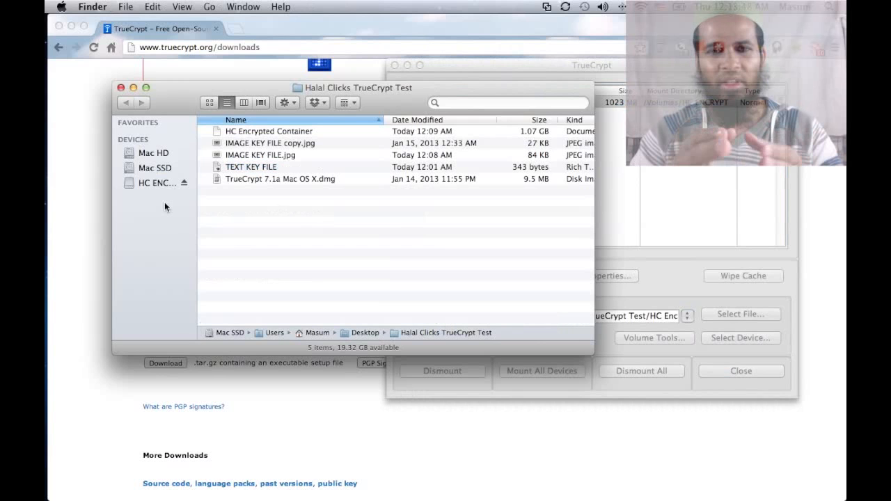
drag(185, 95, 187, 94)
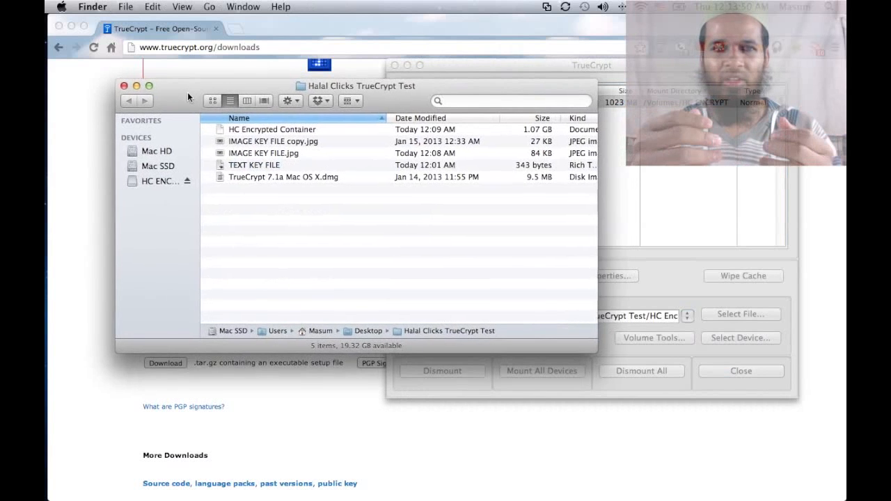
drag(270, 84, 273, 84)
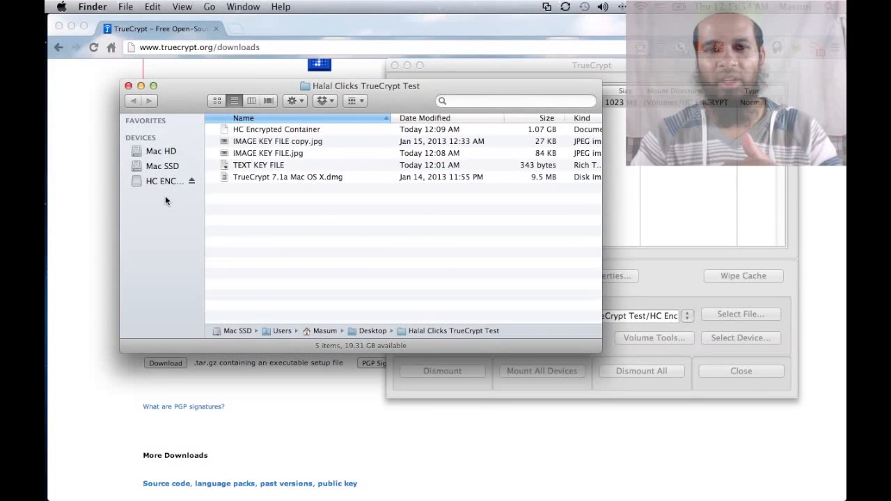
key(super+space)
text(test)
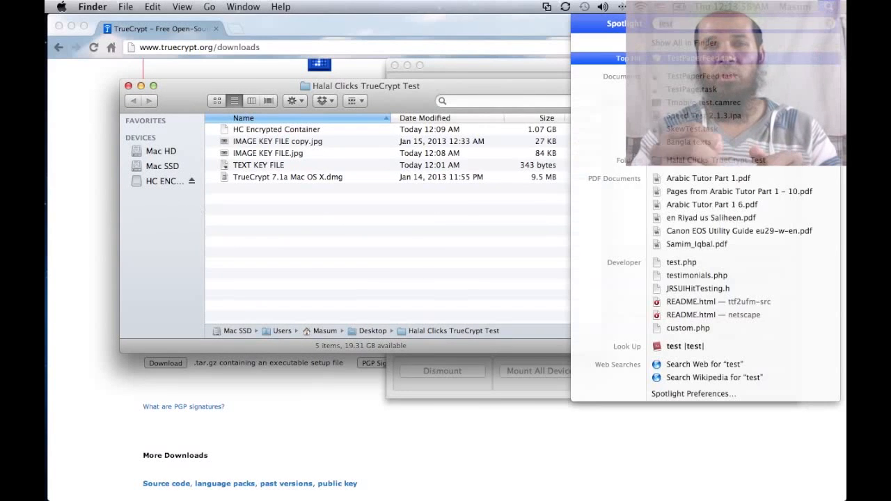
text(disk)
key(Return)
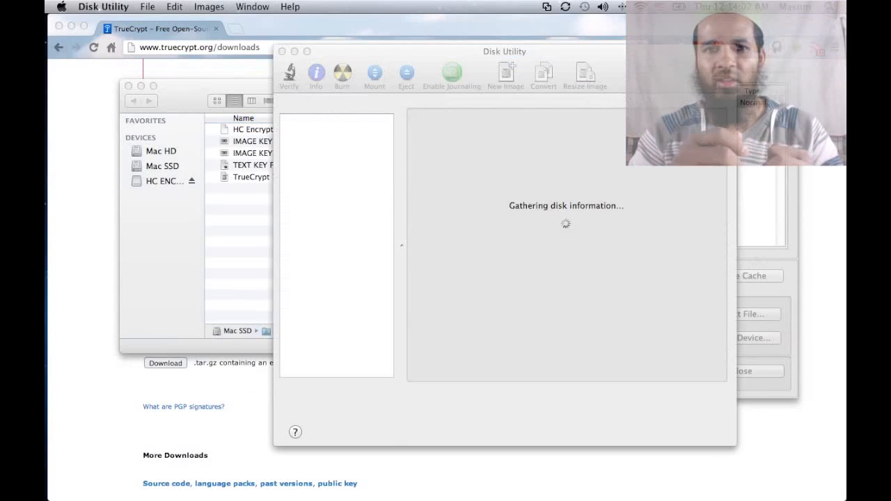
Step: Review volume.dmg, HC ENCRYPT, the 16.01 GB SanDisk drive and SANDISK 16 partition details, then quit Disk Utility
click(330, 212)
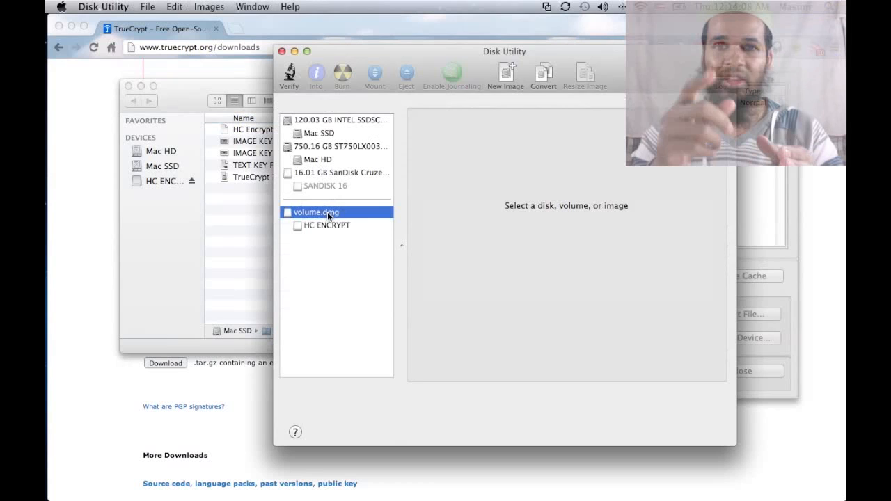
click(332, 225)
click(322, 212)
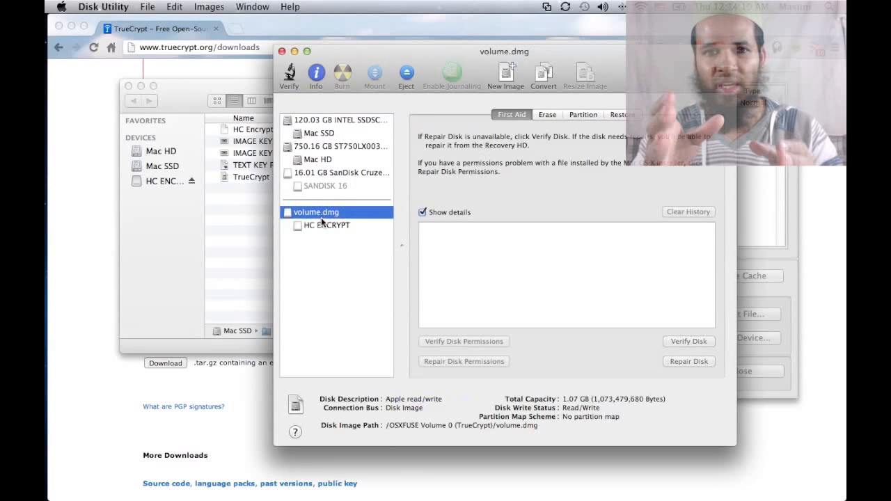
click(330, 174)
click(327, 187)
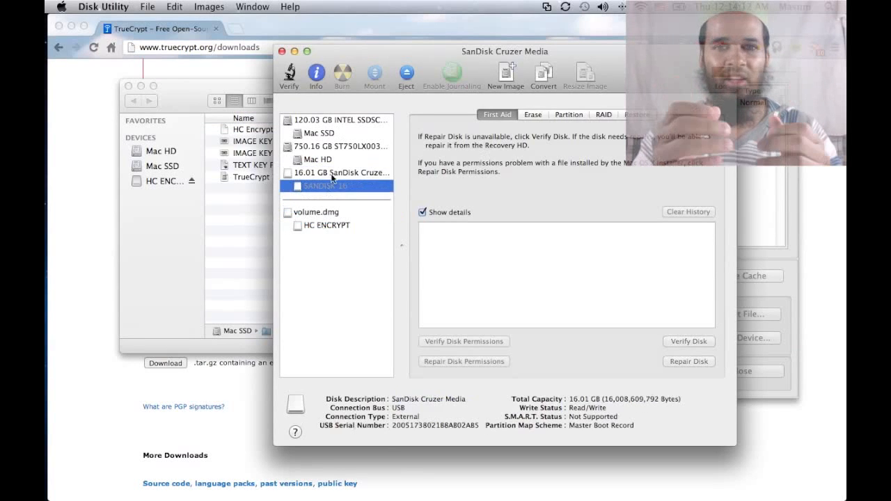
click(331, 174)
click(331, 187)
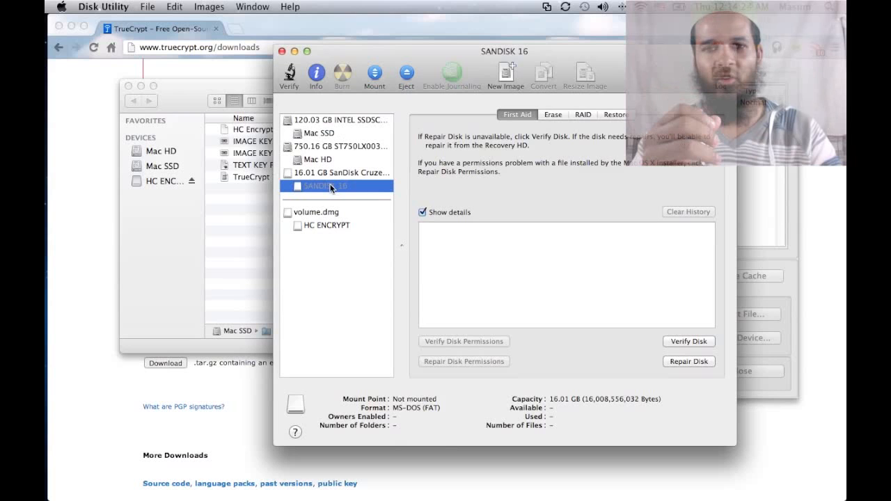
key(super+q)
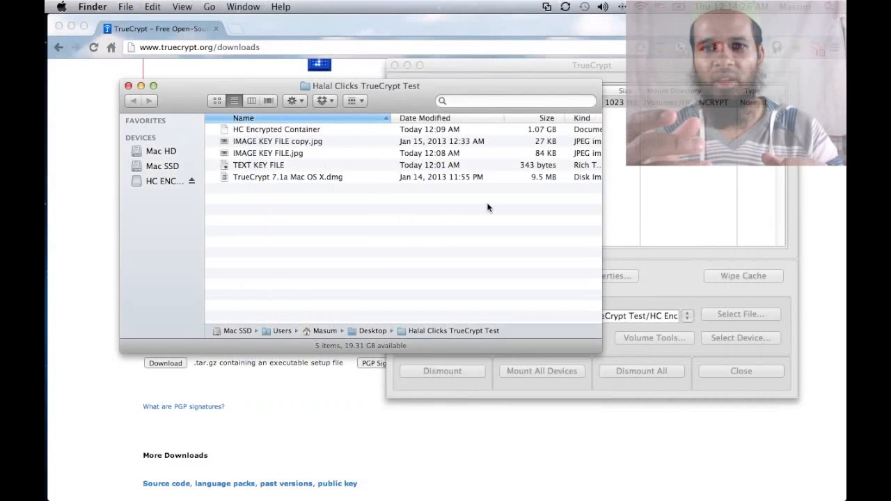
Step: Select slot 2 and choose the /dev/rdisk3s1 flash partition as the volume to mount
click(657, 184)
click(668, 114)
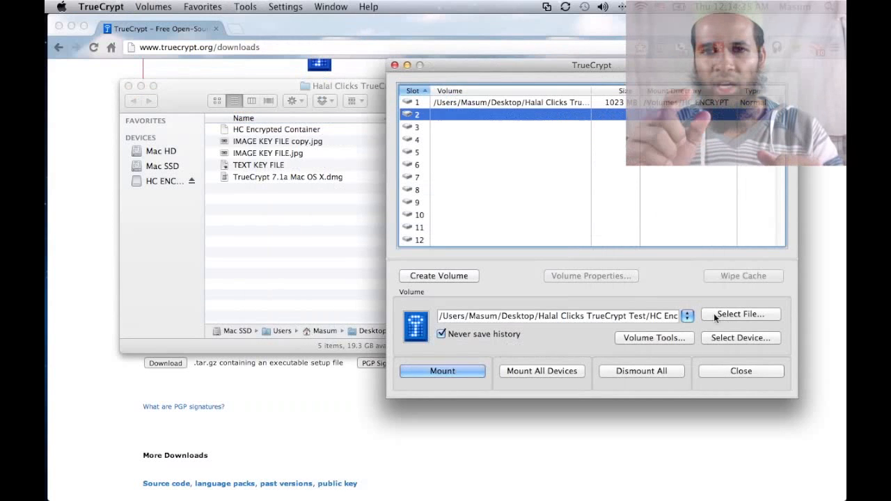
click(737, 338)
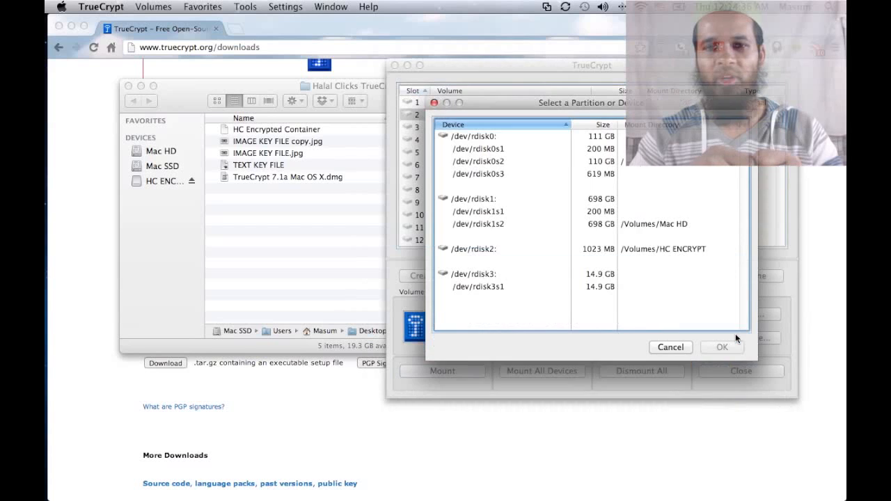
click(506, 272)
click(731, 333)
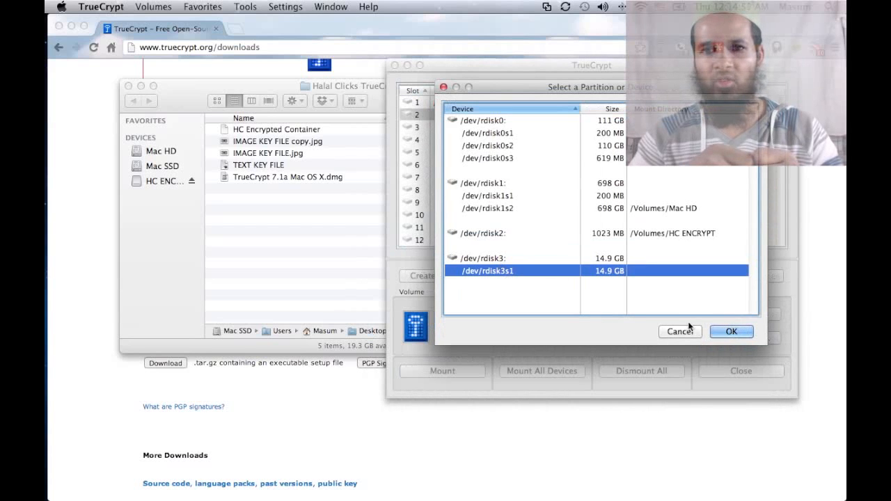
click(730, 331)
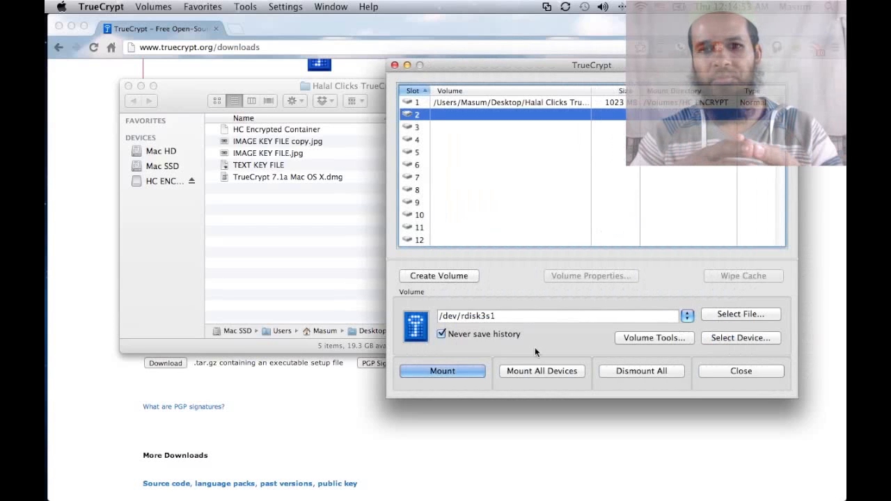
Step: Mount the volume using the volume password and TEXT KEY FILE as its keyfile
click(464, 369)
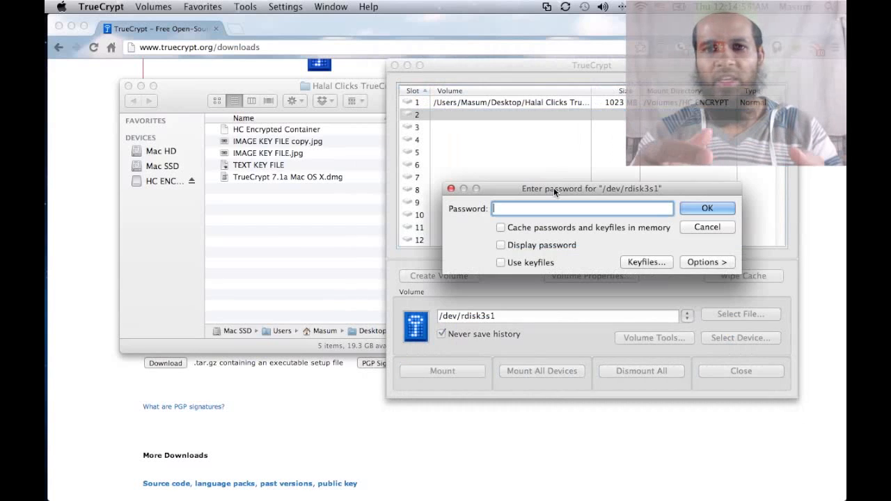
click(511, 227)
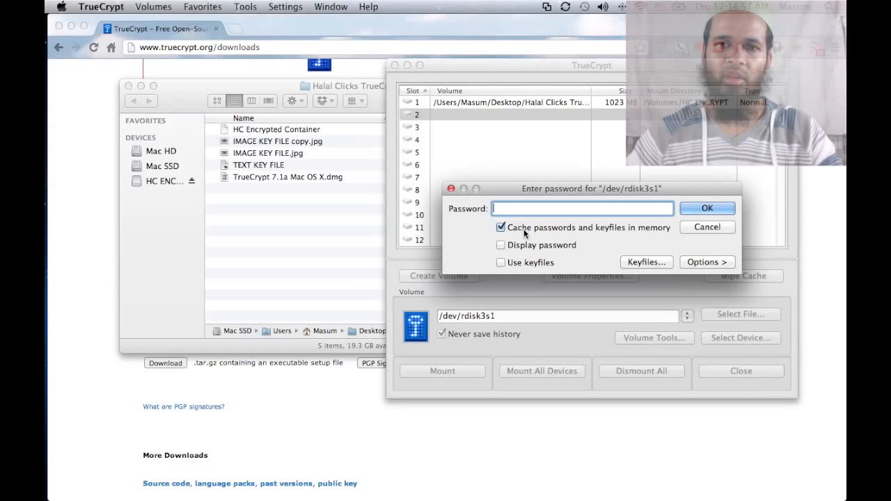
click(524, 245)
click(530, 230)
text(1234)
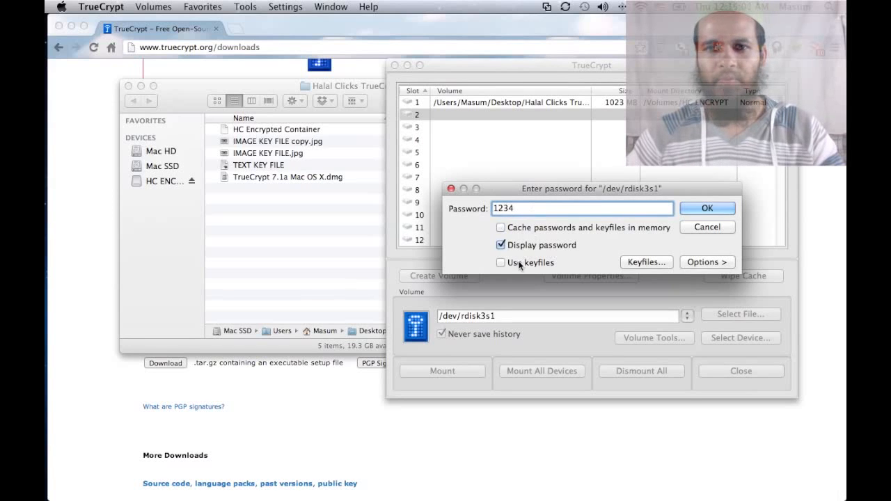
click(643, 262)
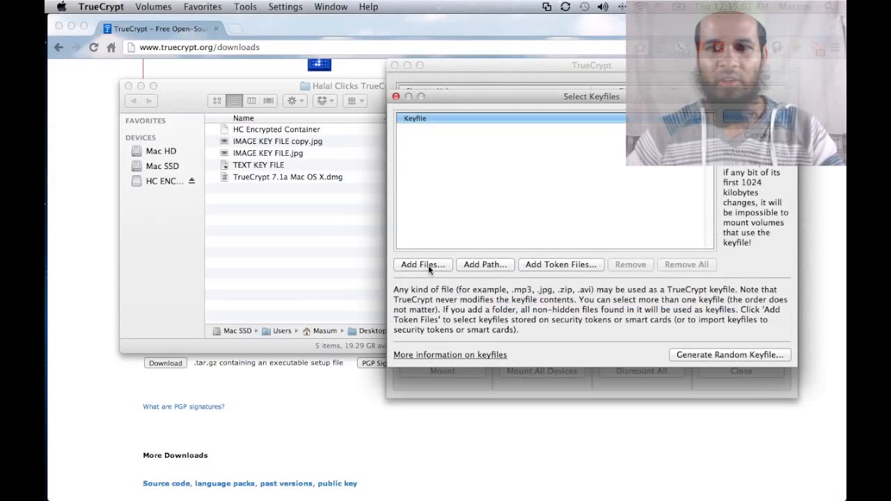
click(426, 264)
double_click(428, 148)
click(753, 118)
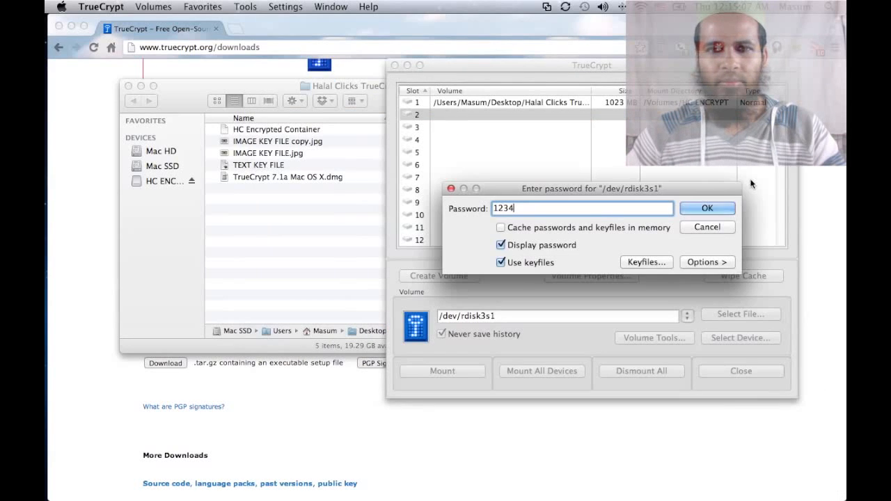
click(707, 208)
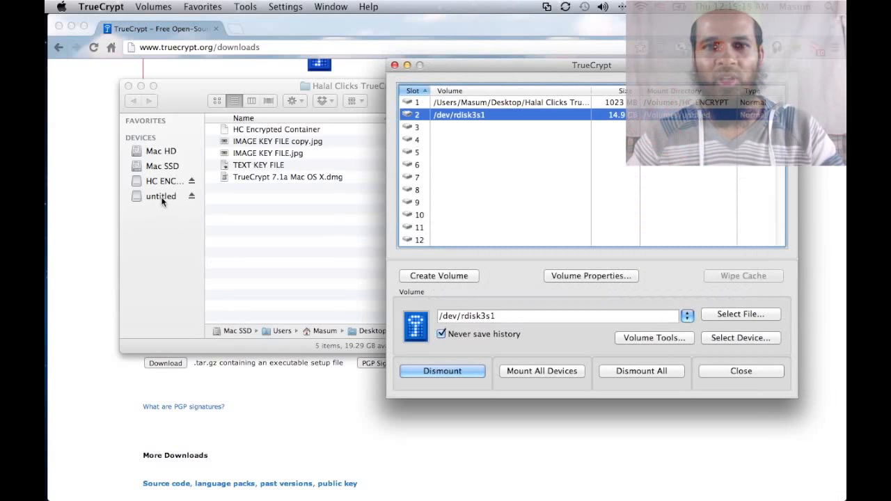
Step: Rename the untitled drive in the Finder sidebar to 'HC Flash Encrypt'
click(162, 201)
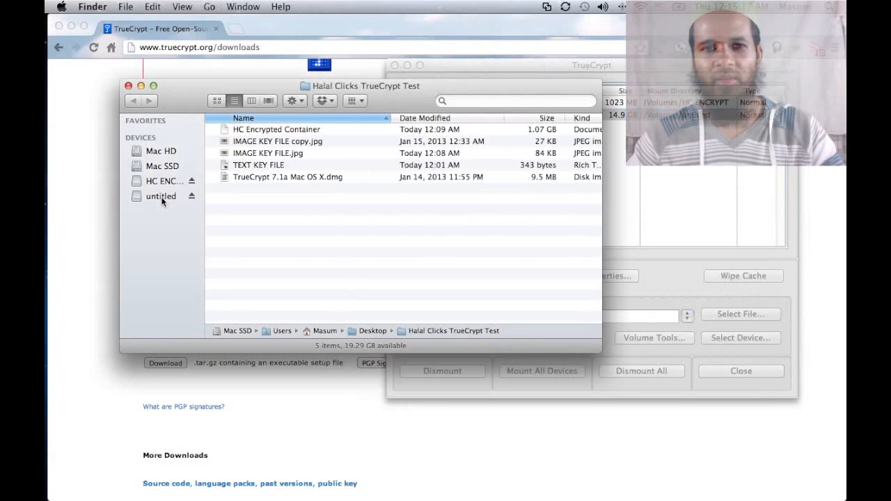
click(161, 197)
right_click(161, 196)
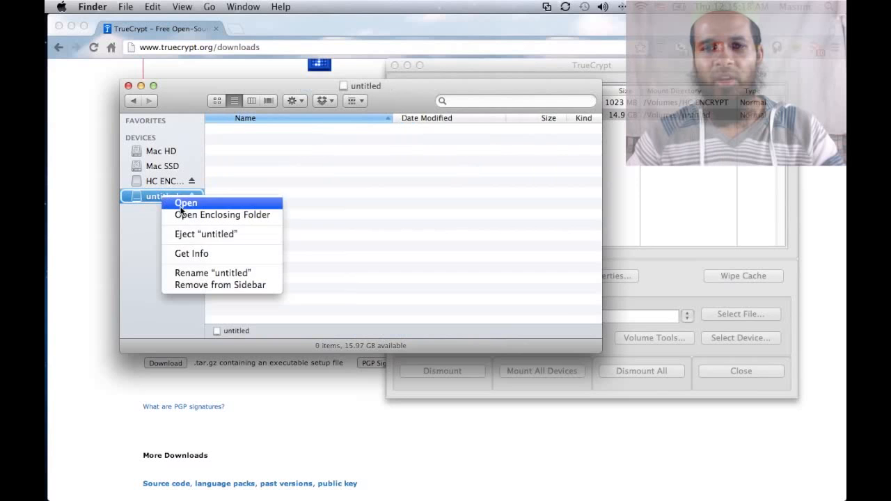
click(212, 272)
text(HC Flash Encrypt)
key(Return)
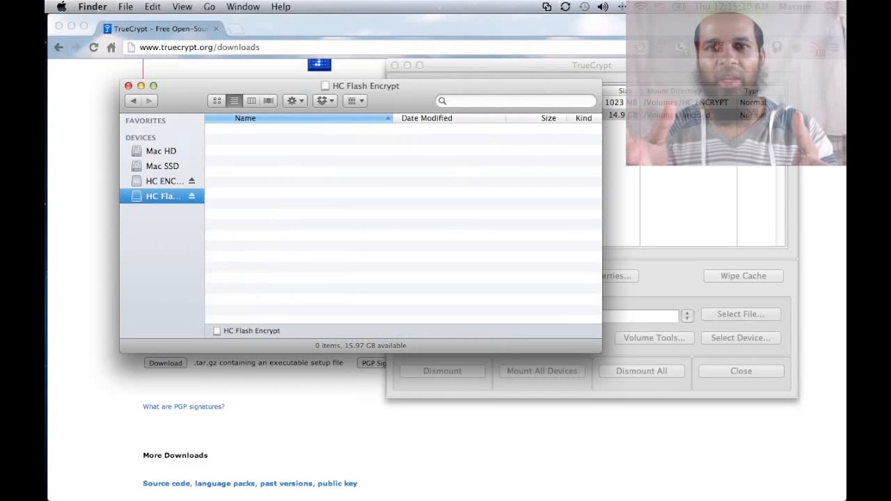
Step: Widen the sidebar, check both encrypted drives, and select the key files and installer for copying
drag(205, 118, 255, 120)
click(202, 183)
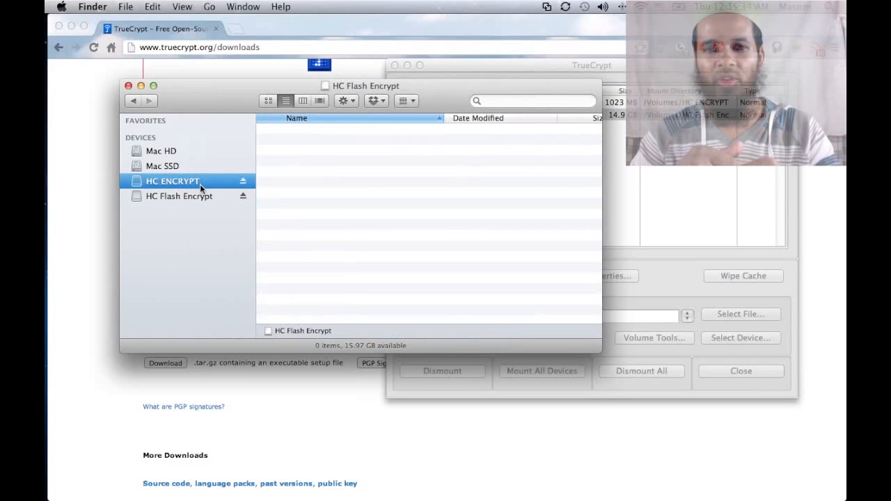
click(199, 196)
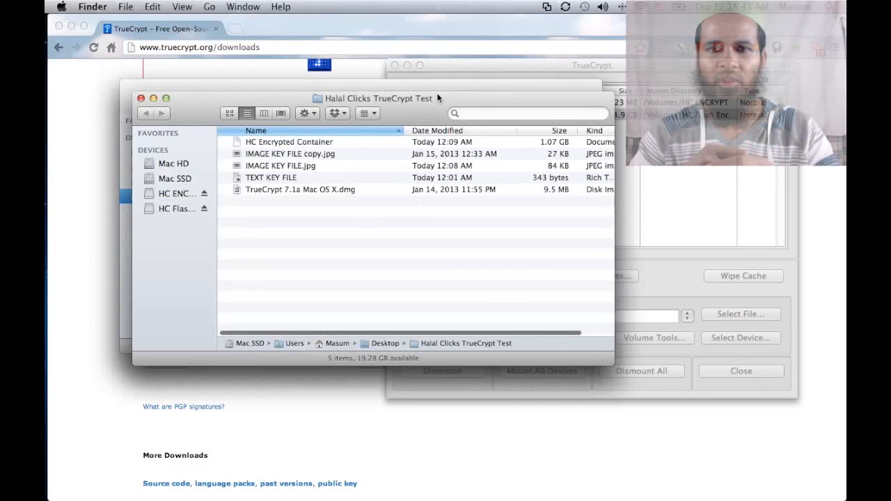
drag(438, 98, 702, 101)
drag(643, 226, 327, 212)
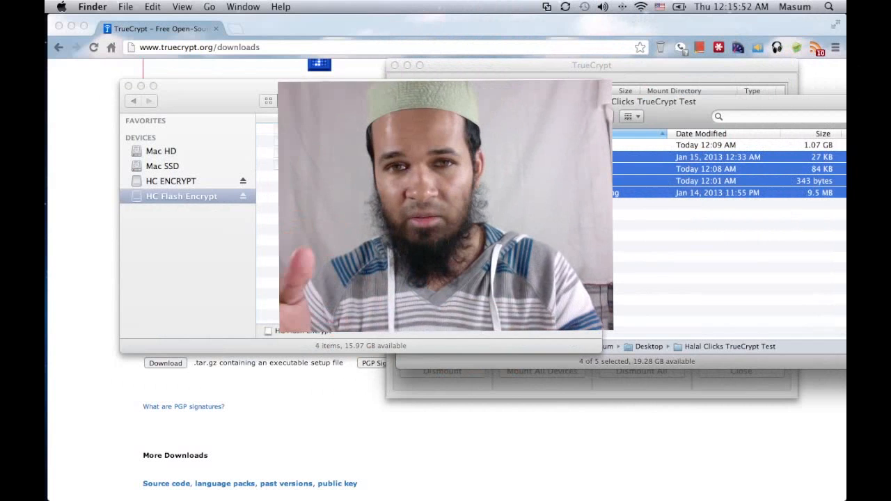